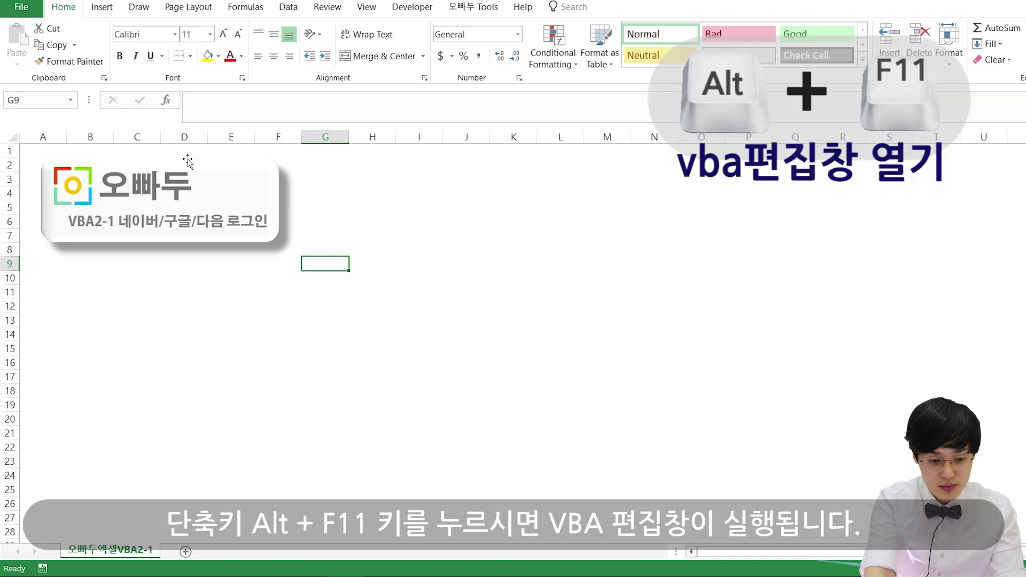
# Launch the Visual Basic editor from the Developer ribbon to show the Sheet1 and ThisWorkbook project
pyautogui.hotkey('alt', 'F11')
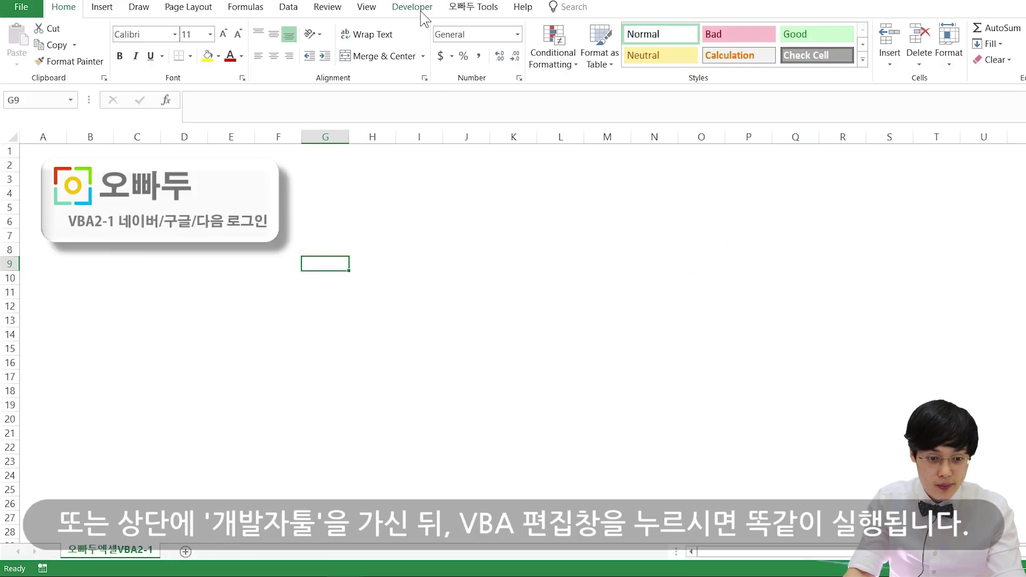
pyautogui.click(421, 12)
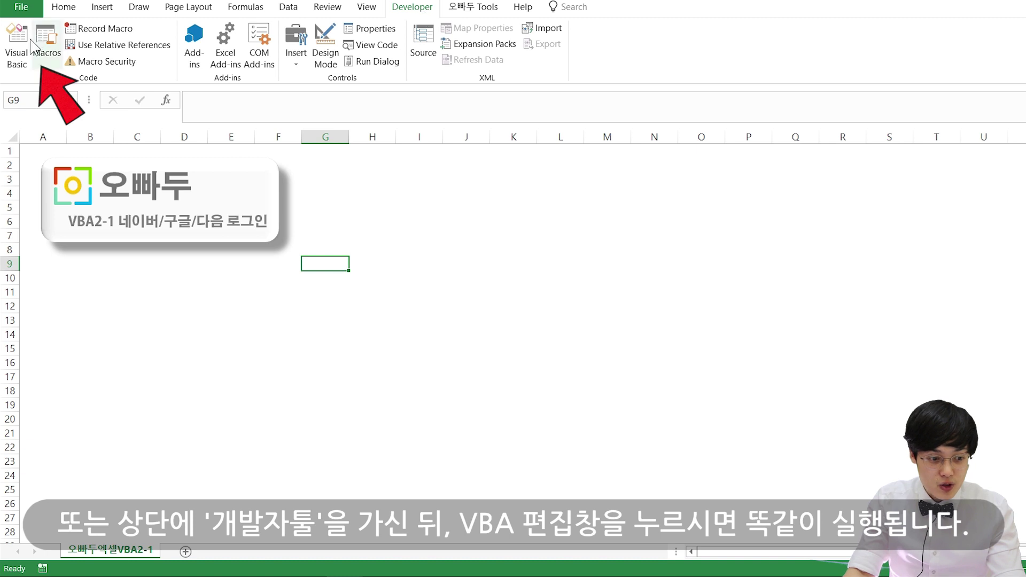
pyautogui.click(16, 45)
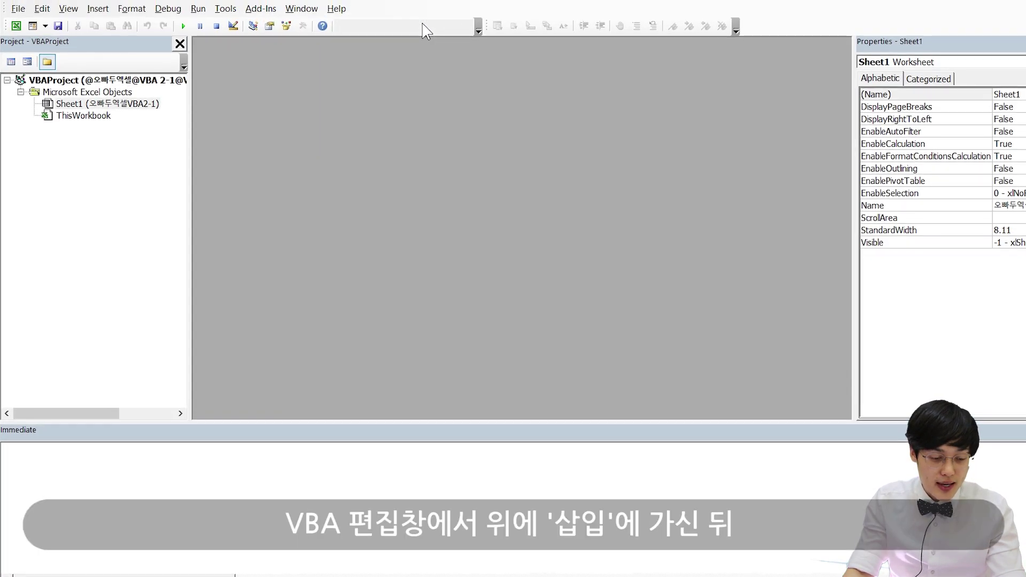
# Insert a new UserForm1, move the Toolbox beside it, and undock the Properties panel
pyautogui.click(100, 11)
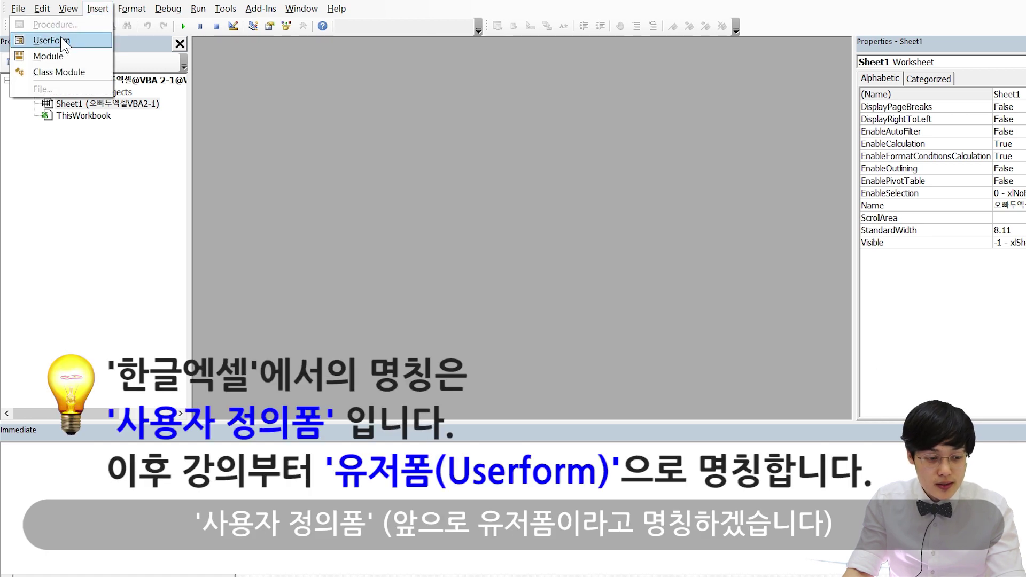
pyautogui.click(63, 40)
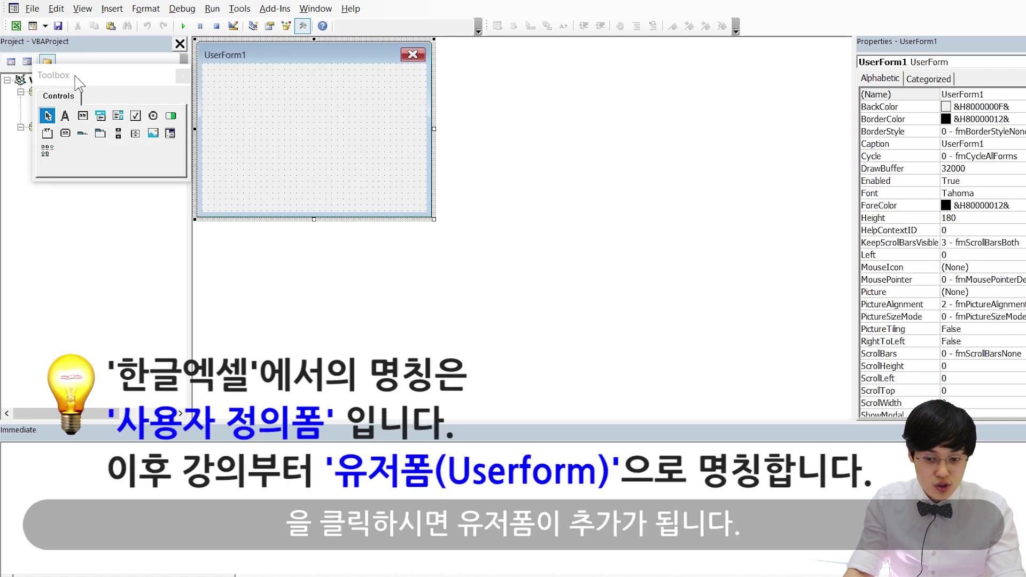
pyautogui.moveTo(75, 77); pyautogui.dragTo(492, 54)
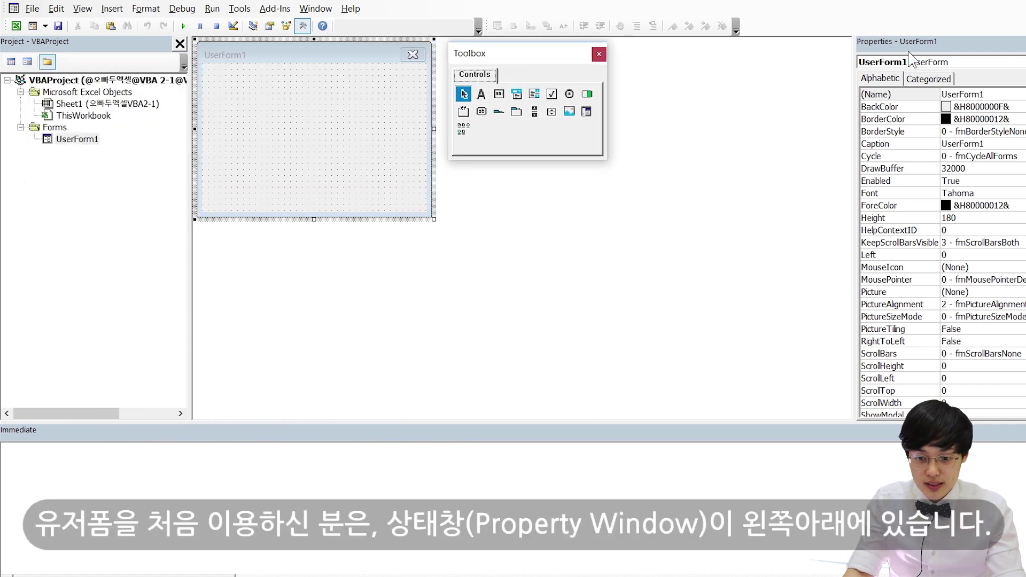
pyautogui.moveTo(912, 44); pyautogui.dragTo(84, 252)
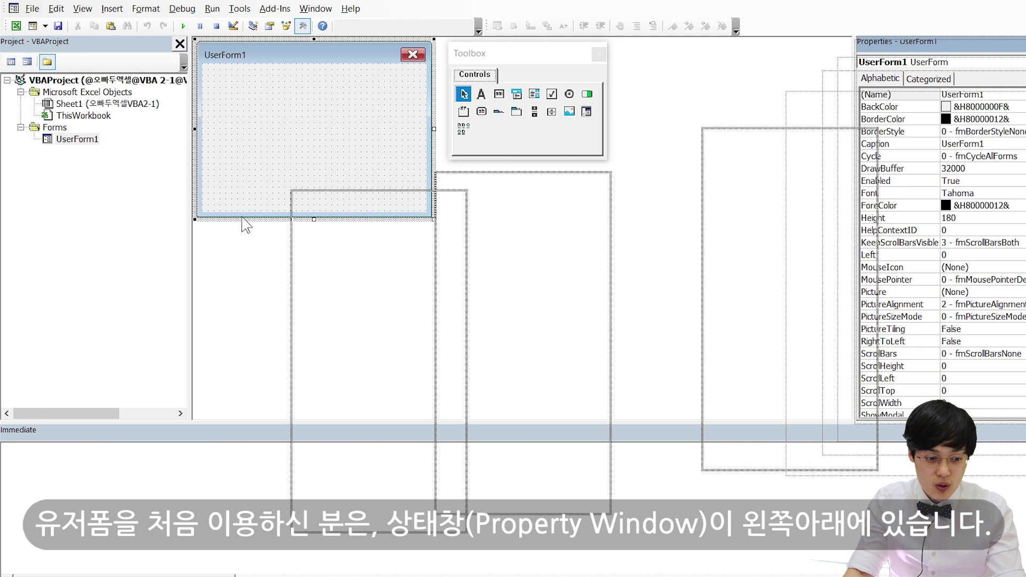
# Dock the floating Properties window on the right edge and widen it to show full values
pyautogui.moveTo(85, 252); pyautogui.dragTo(51, 247)
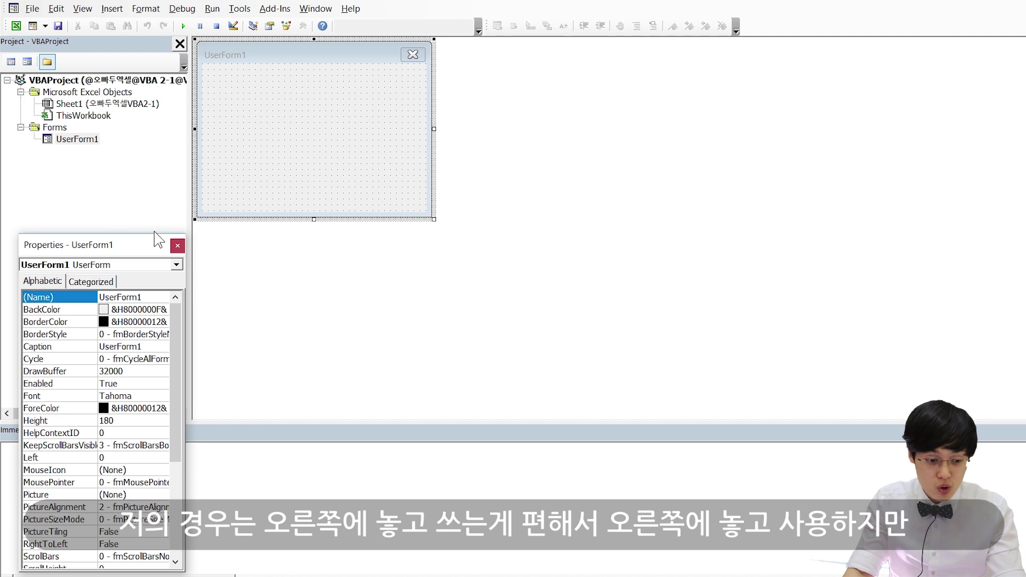
pyautogui.moveTo(102, 251); pyautogui.dragTo(1021, 91)
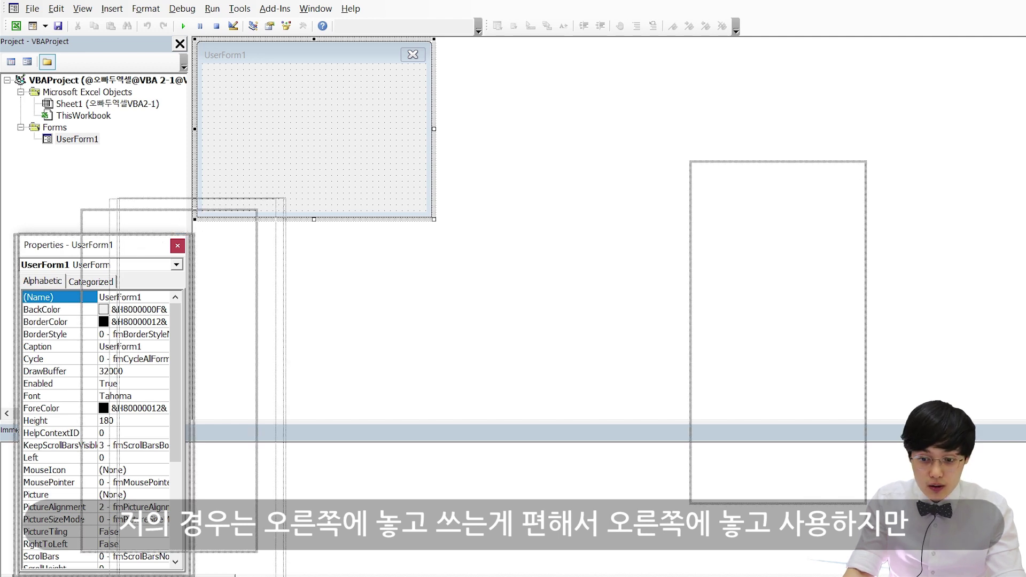
pyautogui.moveTo(958, 101); pyautogui.dragTo(883, 101)
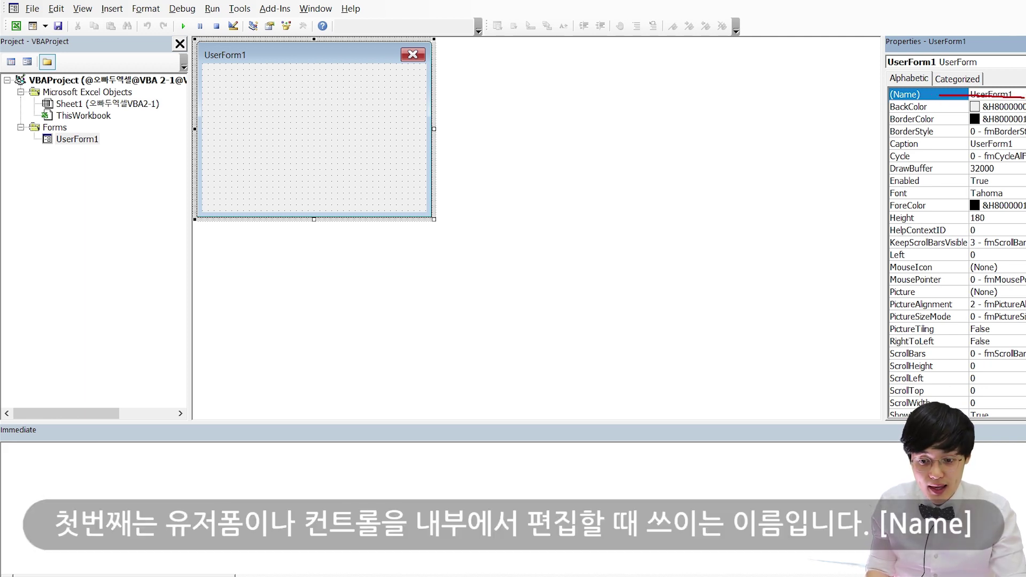
pyautogui.press('e')
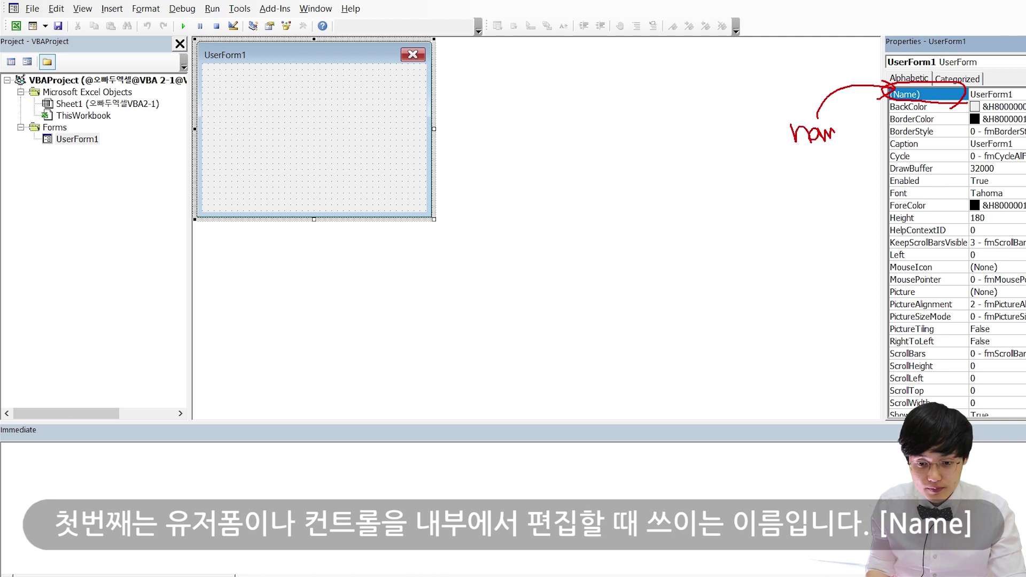
pyautogui.moveTo(849, 138); pyautogui.dragTo(857, 140)
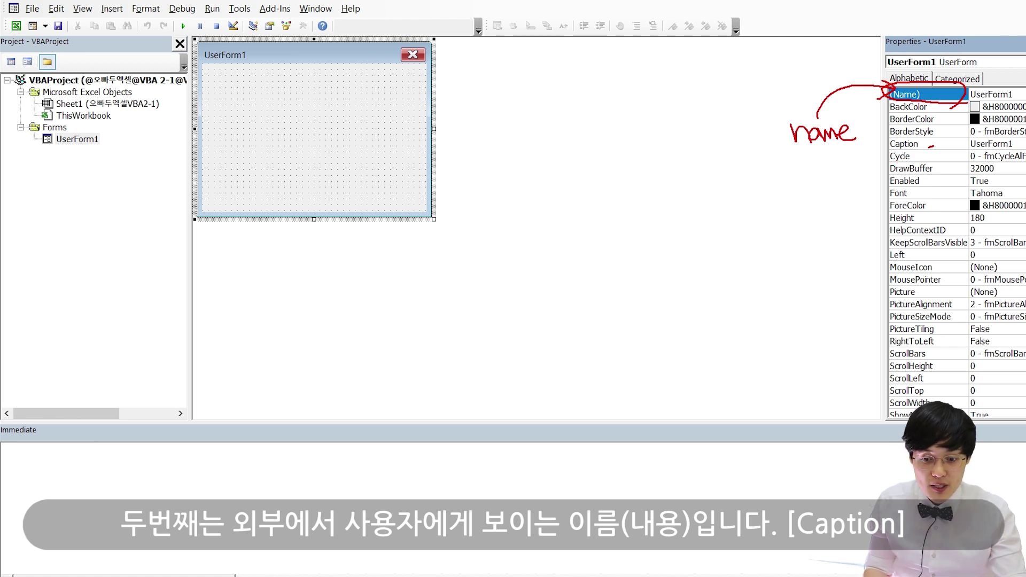
pyautogui.moveTo(842, 178); pyautogui.dragTo(882, 155)
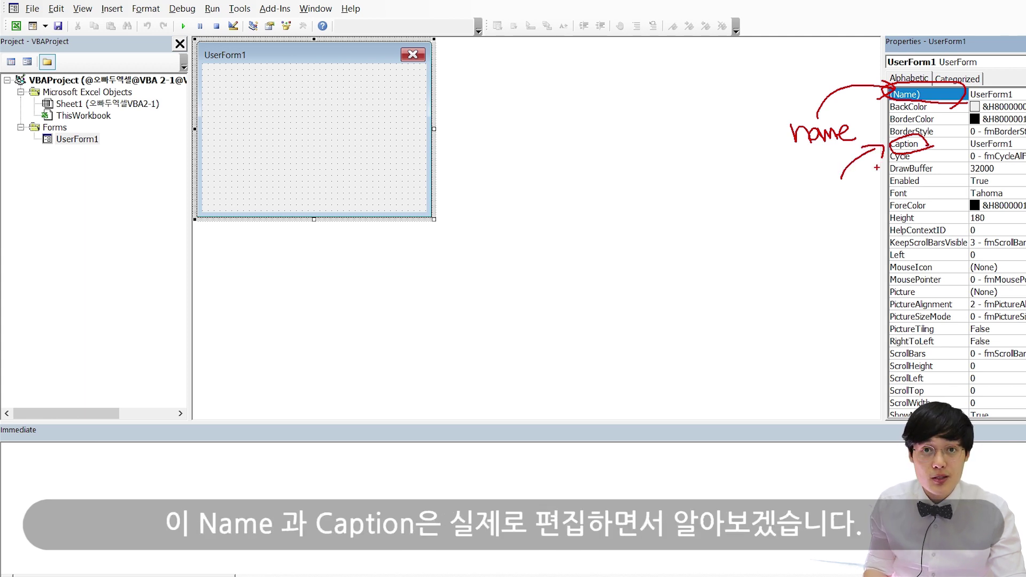
pyautogui.press('Escape')
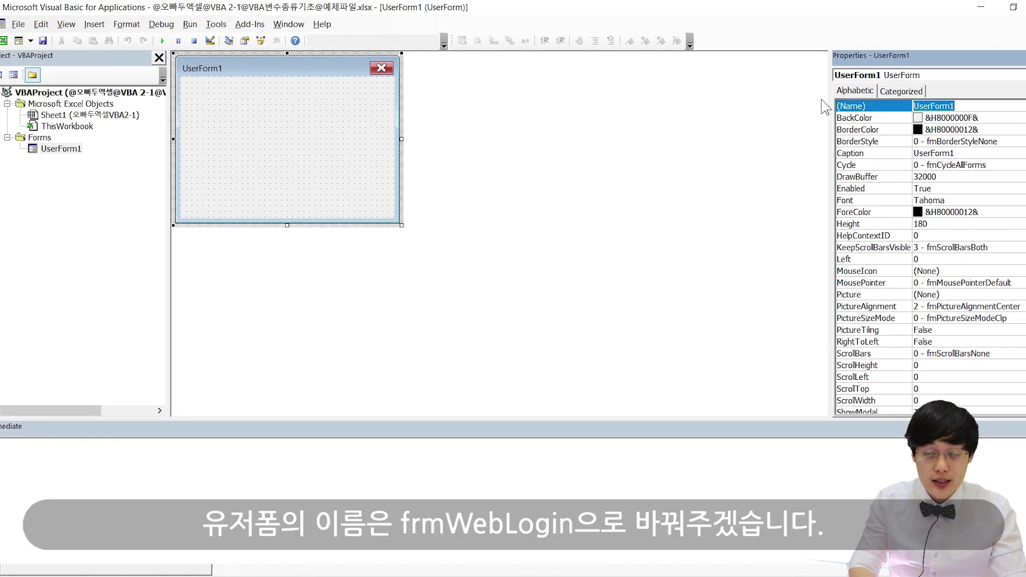
# Name the form frmWebLogin, caption it '포탈사이트 로그인 폼', and enlarge it wider and taller
pyautogui.write('frmWe')
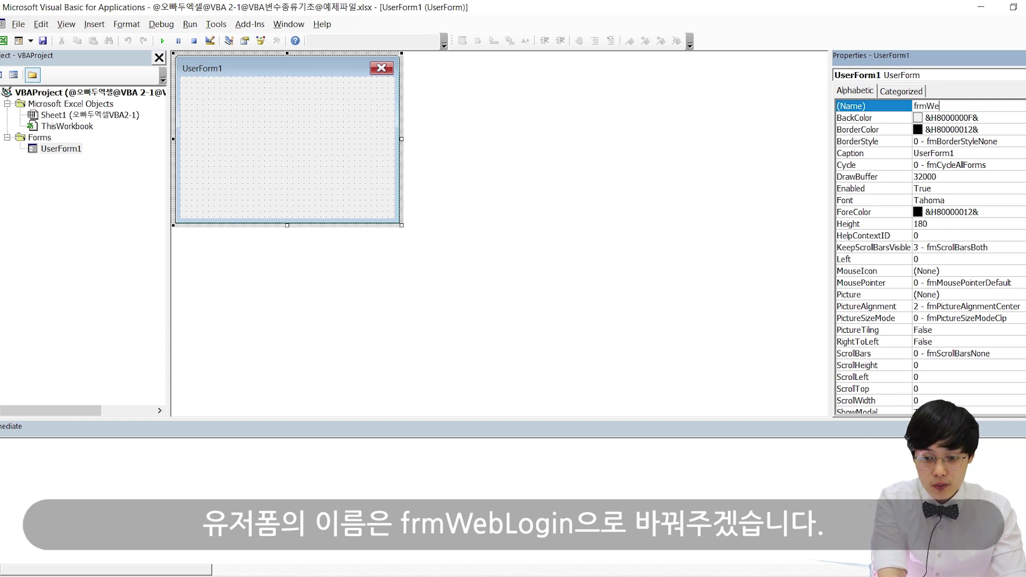
pyautogui.write('bLogin')
pyautogui.press('Return')
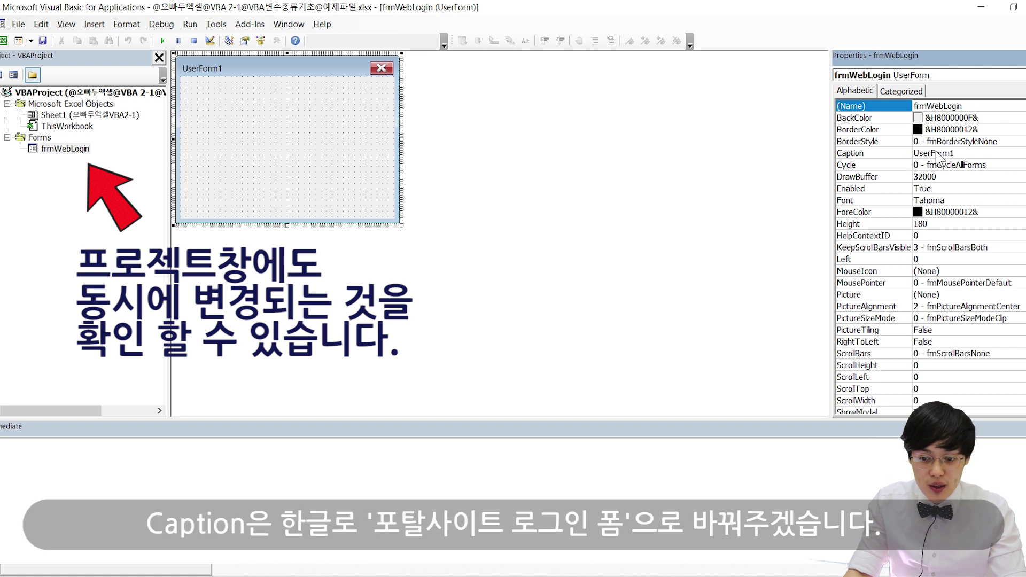
pyautogui.click(935, 154)
pyautogui.press('super+space')
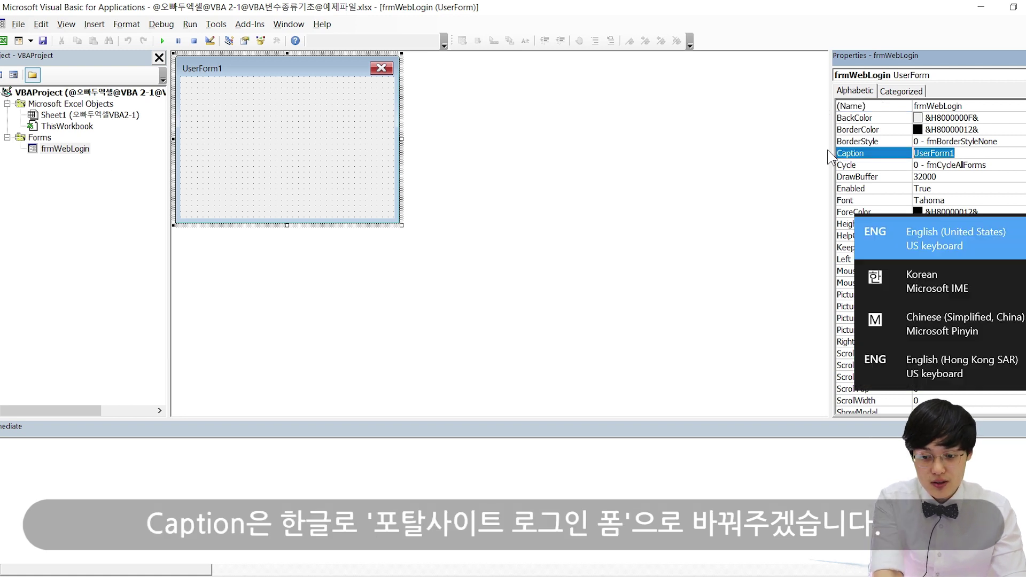
pyautogui.write('포얻')
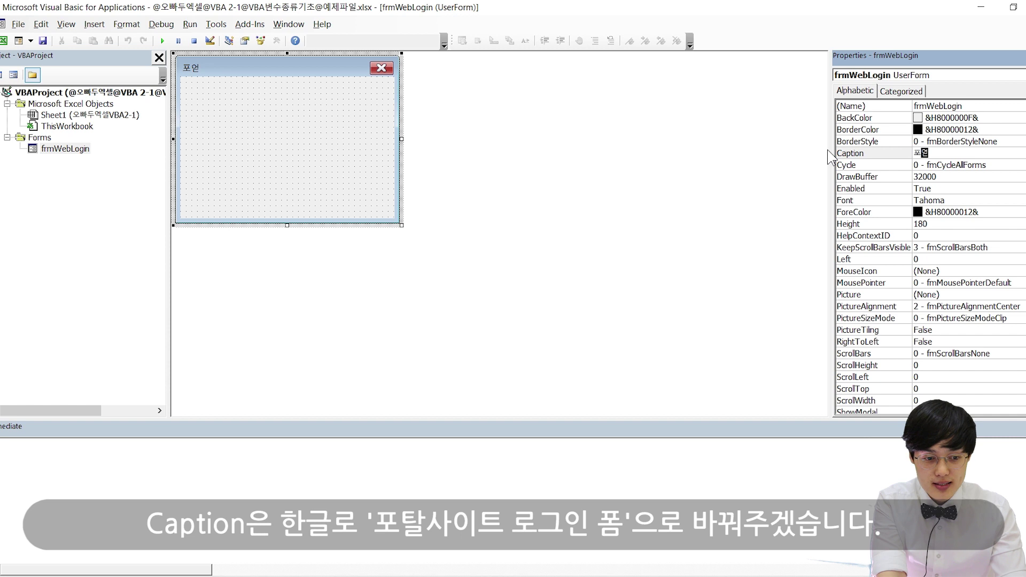
pyautogui.write('폼')
pyautogui.press('Return')
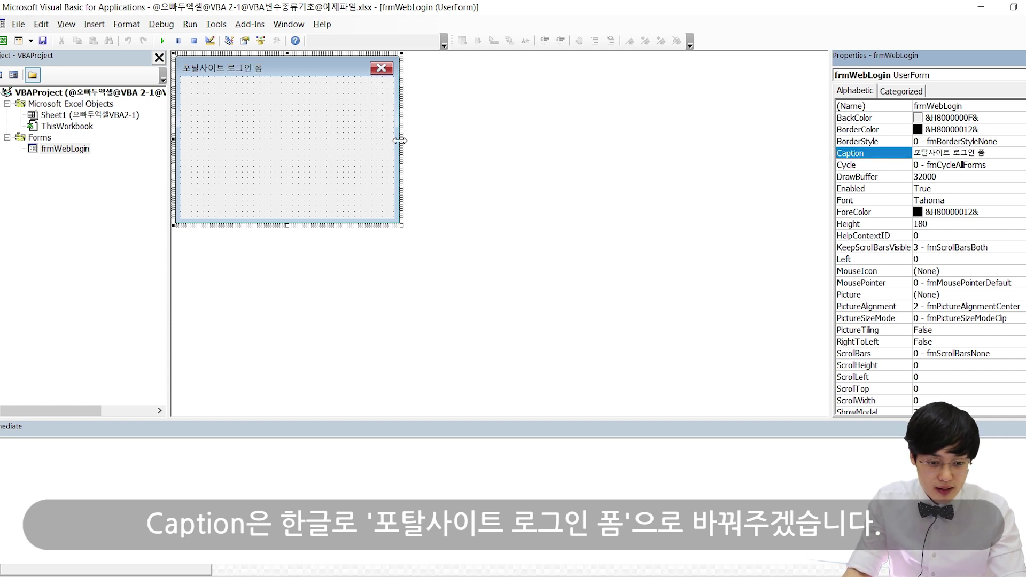
pyautogui.moveTo(399, 140); pyautogui.dragTo(467, 140)
pyautogui.moveTo(322, 224); pyautogui.dragTo(322, 255)
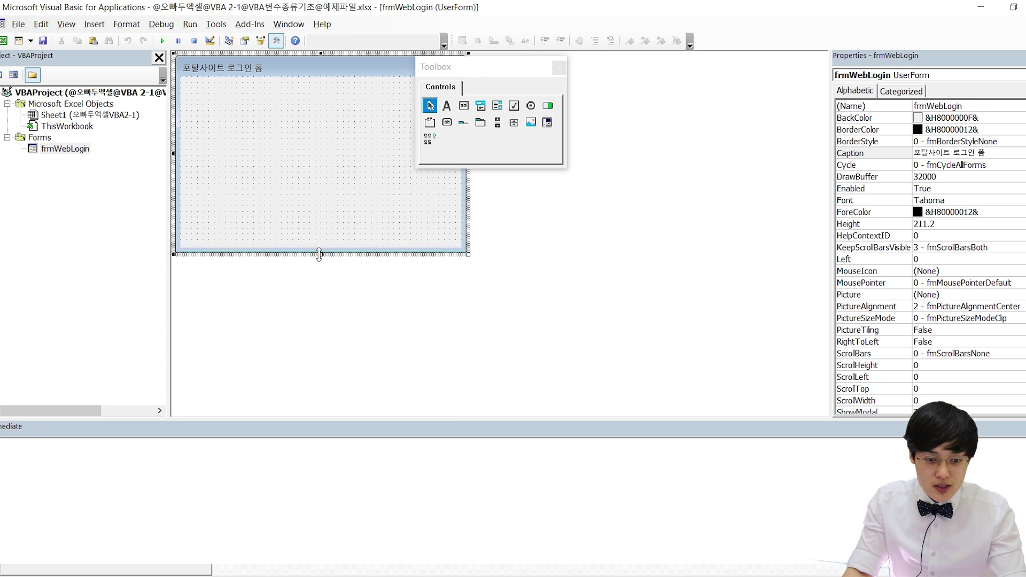
# Place an OptionButton at the form's top left and paste two copies stacked beneath it
pyautogui.moveTo(502, 74)
pyautogui.mouseDown()
pyautogui.moveTo(587, 75)
pyautogui.moveTo(577, 68)
pyautogui.mouseUp()
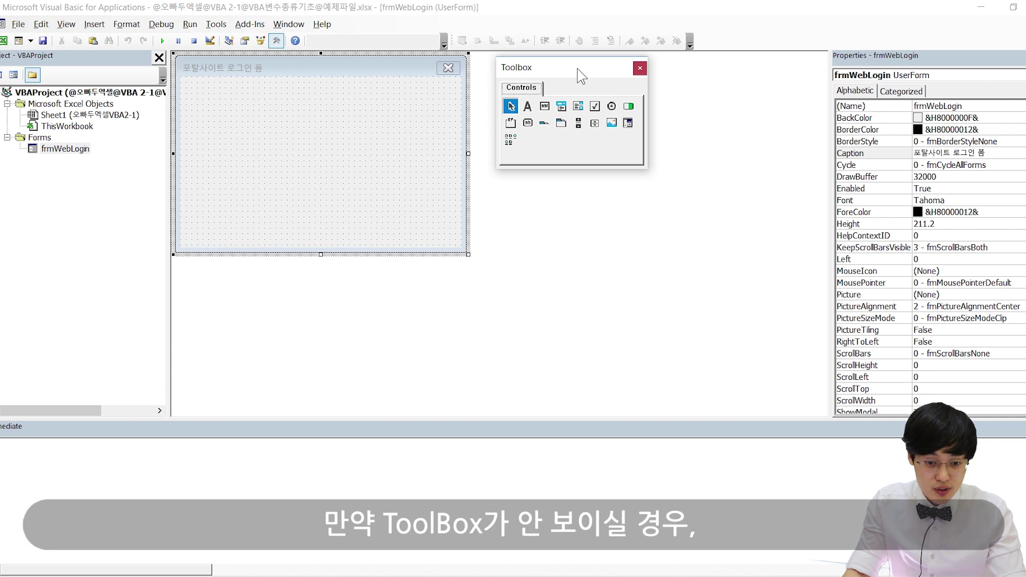
pyautogui.click(85, 25)
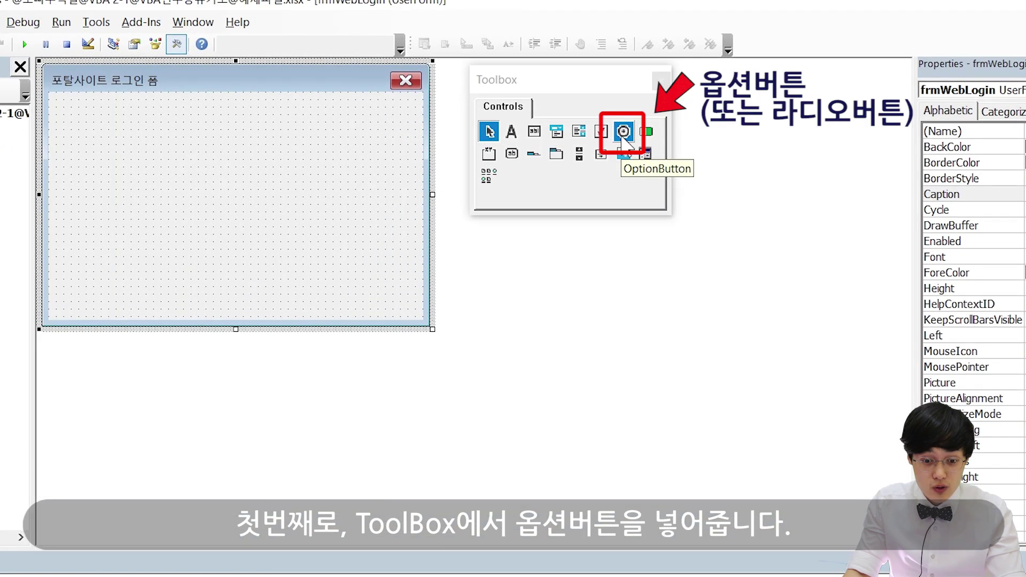
pyautogui.click(624, 133)
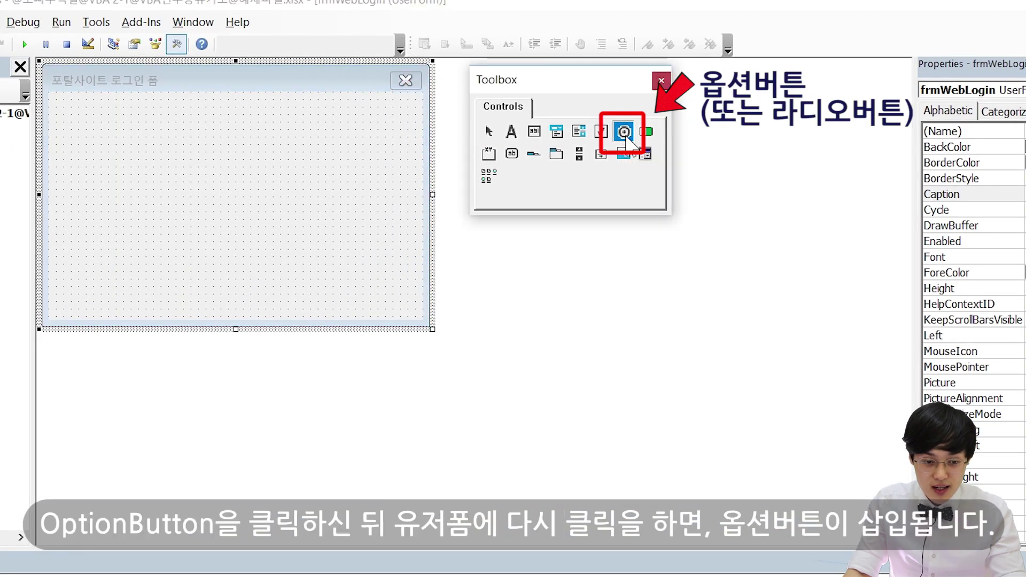
pyautogui.click(61, 111)
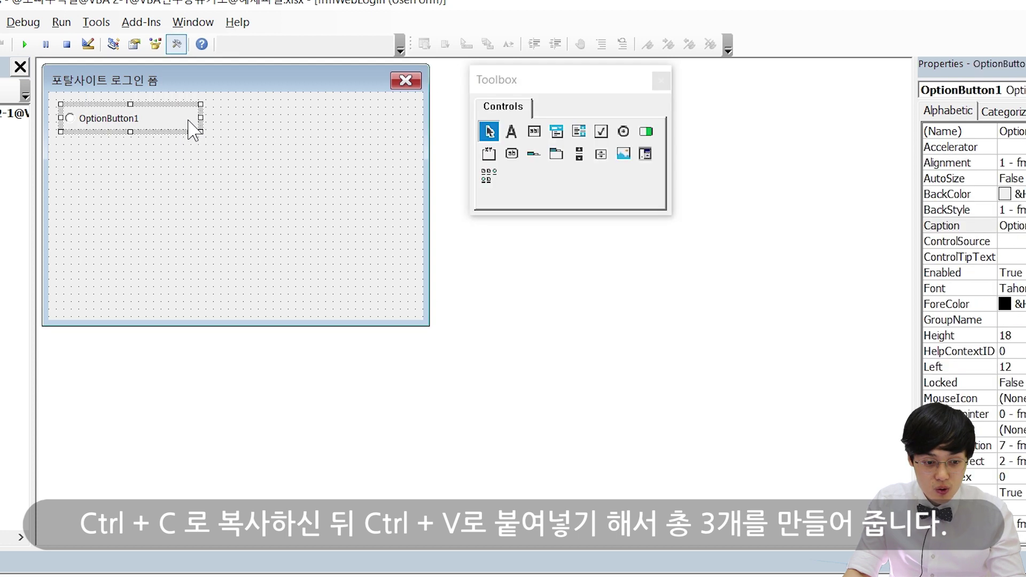
pyautogui.click(181, 165)
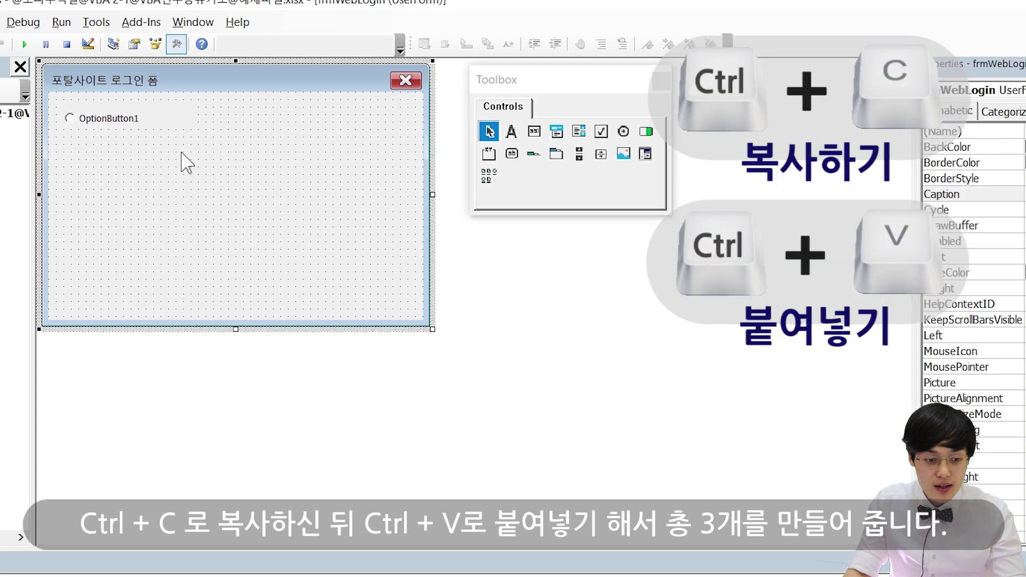
pyautogui.hotkey('ctrl', 'v')
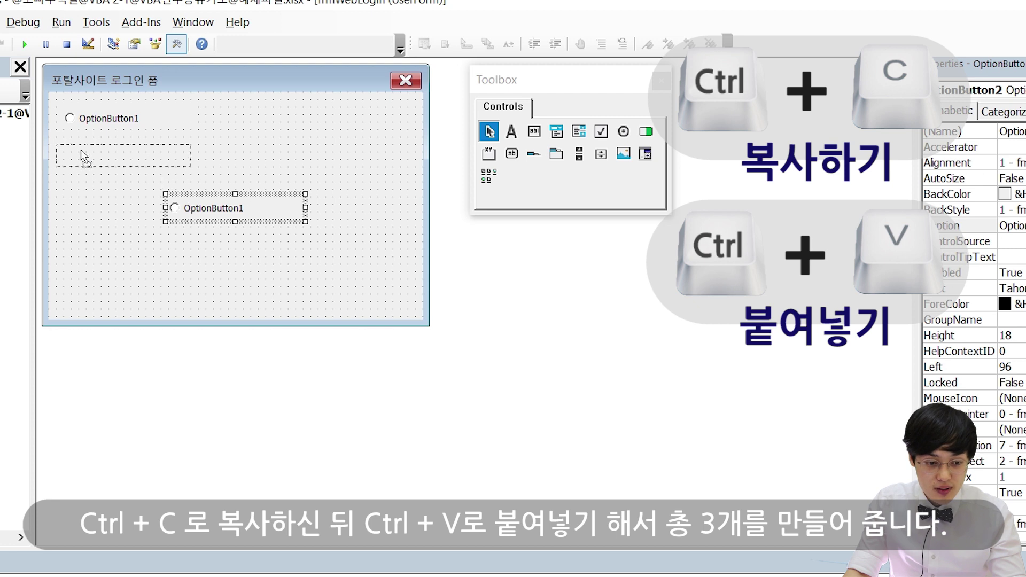
pyautogui.moveTo(89, 153); pyautogui.dragTo(89, 153)
pyautogui.click(112, 223)
pyautogui.moveTo(221, 218); pyautogui.dragTo(117, 187)
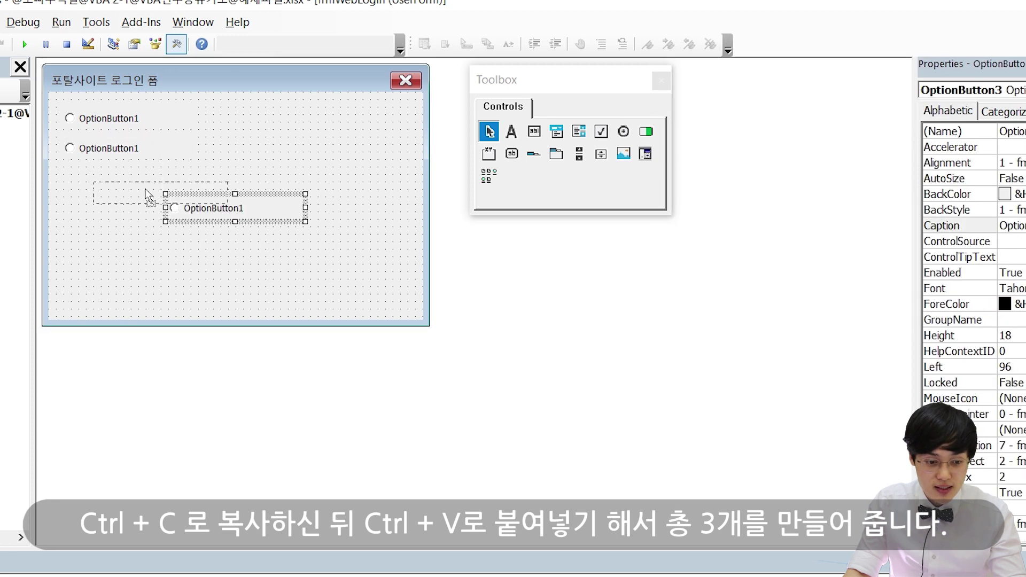
pyautogui.click(132, 246)
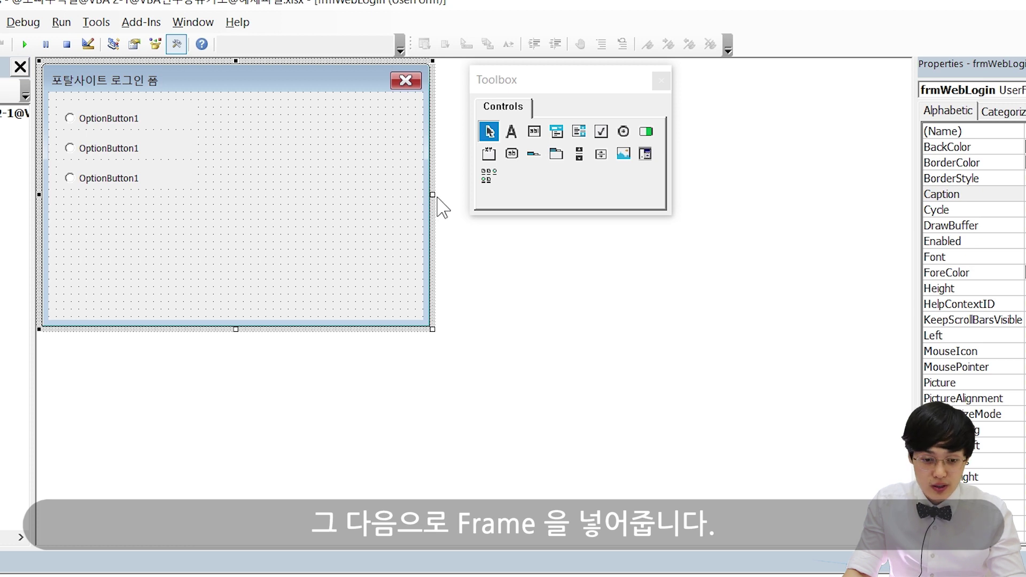
# Add Frame1 to the login form, widen the form, and resize the frame to fit
pyautogui.click(488, 155)
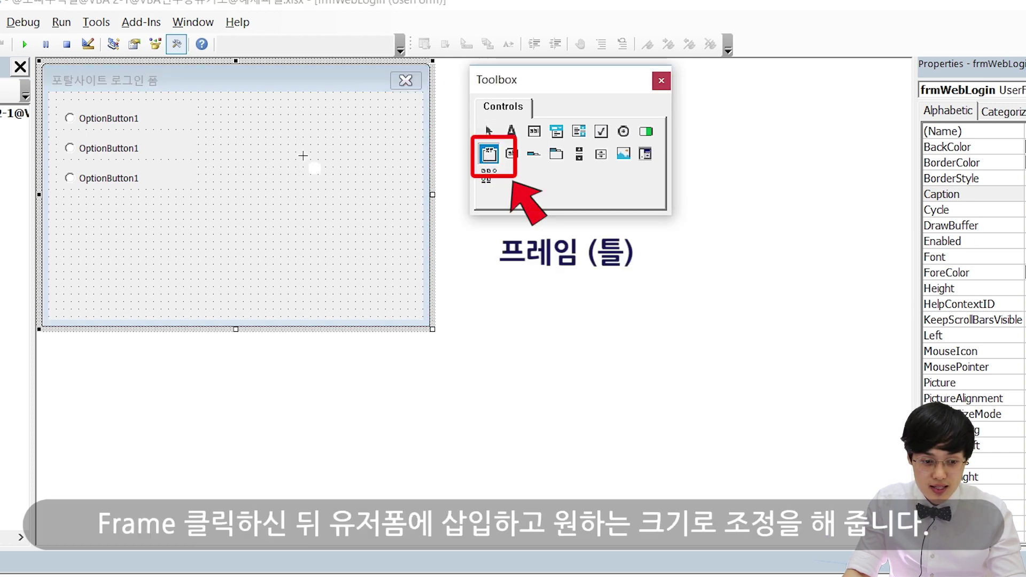
pyautogui.click(182, 111)
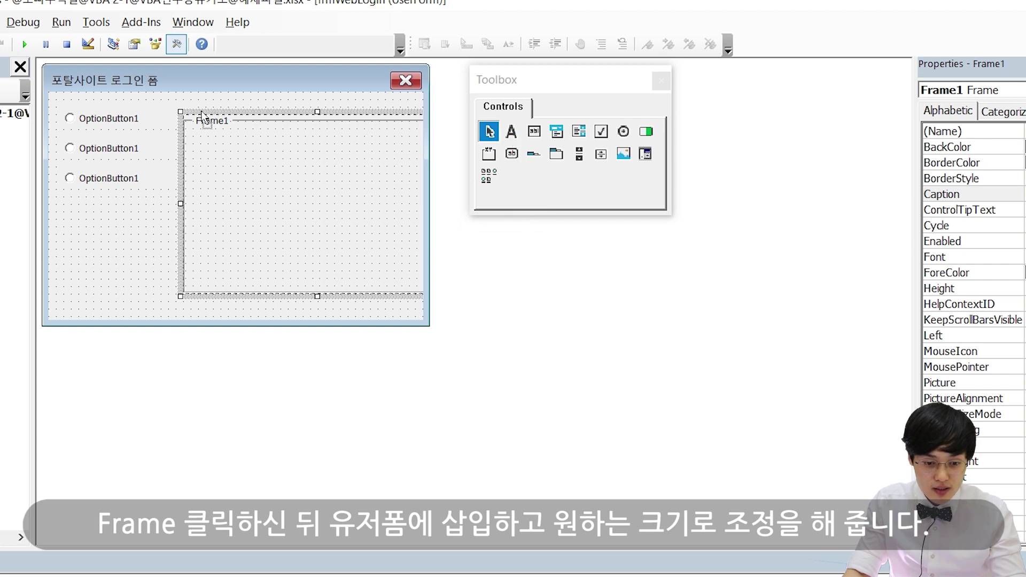
pyautogui.moveTo(203, 118); pyautogui.dragTo(189, 110)
pyautogui.click(440, 198)
pyautogui.moveTo(432, 193); pyautogui.dragTo(534, 193)
pyautogui.click(439, 271)
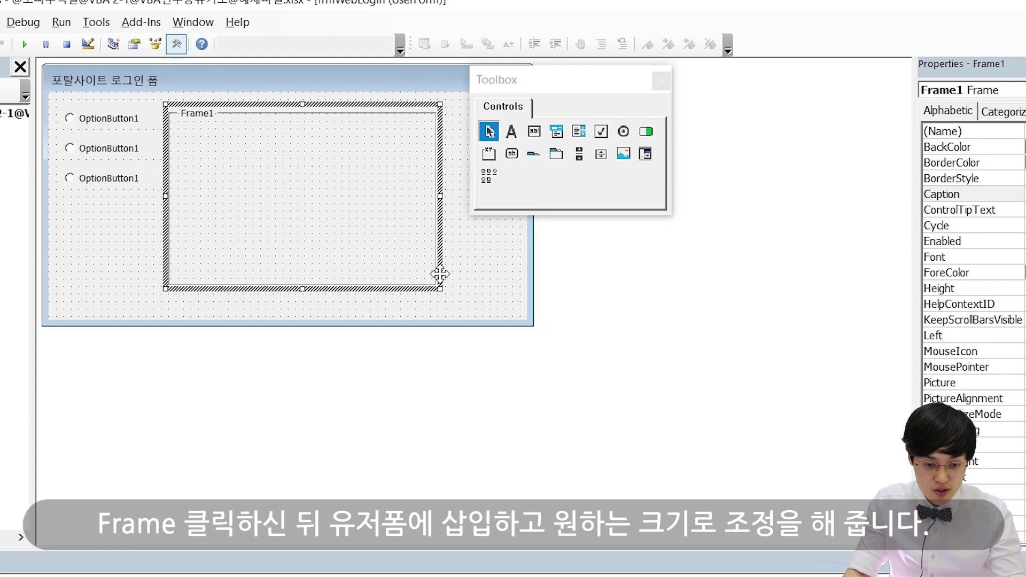
pyautogui.moveTo(440, 288)
pyautogui.mouseDown()
pyautogui.moveTo(414, 262)
pyautogui.moveTo(407, 209)
pyautogui.mouseUp()
pyautogui.click(463, 289)
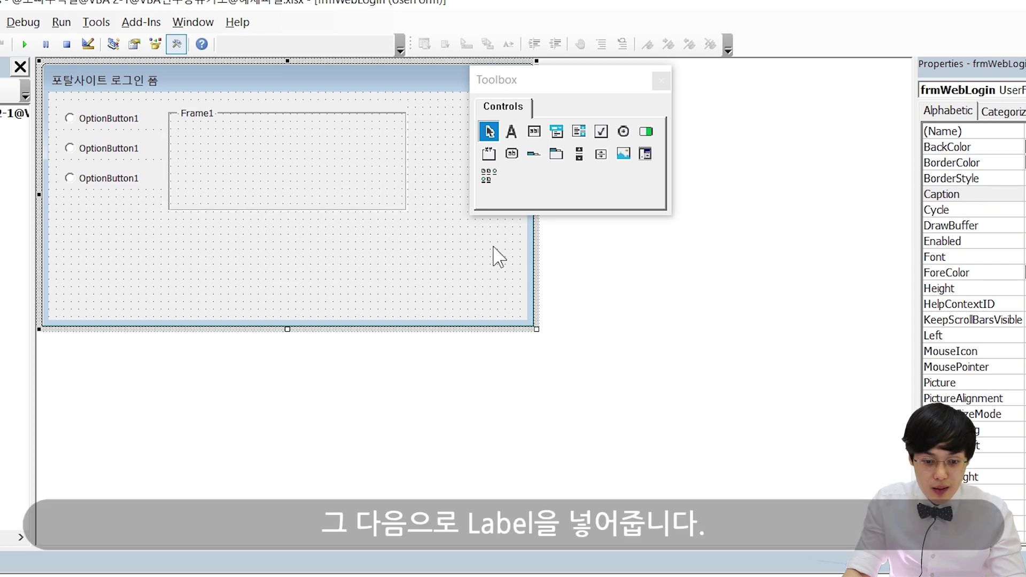
# Place a label inside the frame and paste a second label beneath it
pyautogui.click(508, 137)
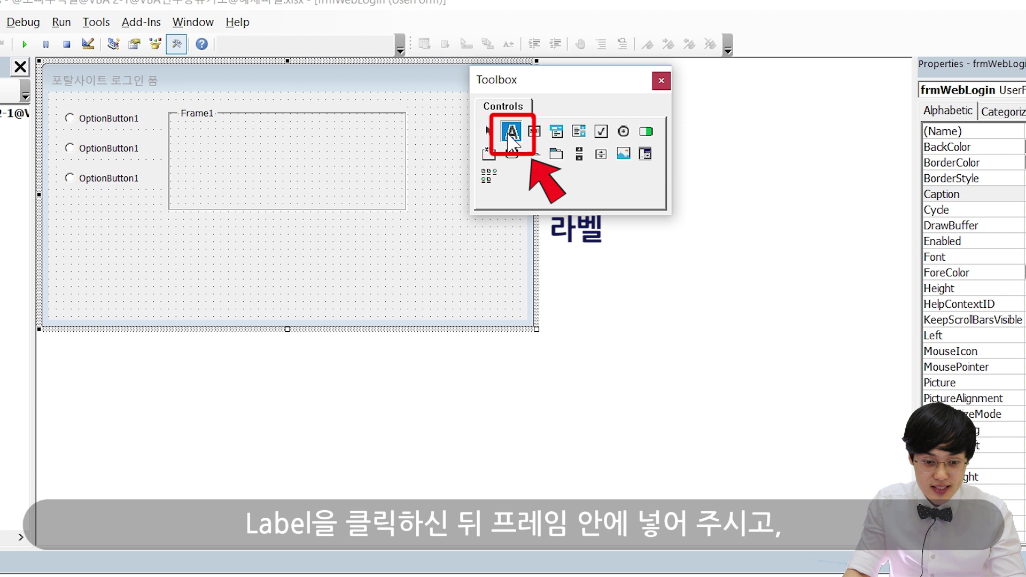
pyautogui.click(189, 133)
pyautogui.click(291, 183)
pyautogui.click(240, 154)
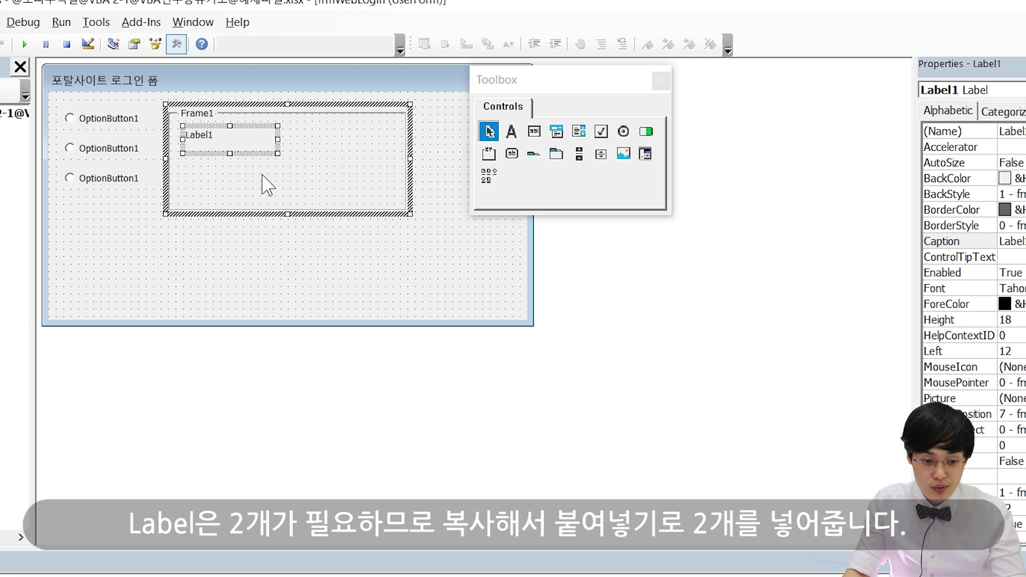
pyautogui.hotkey('ctrl', 'c')
pyautogui.hotkey('ctrl', 'v')
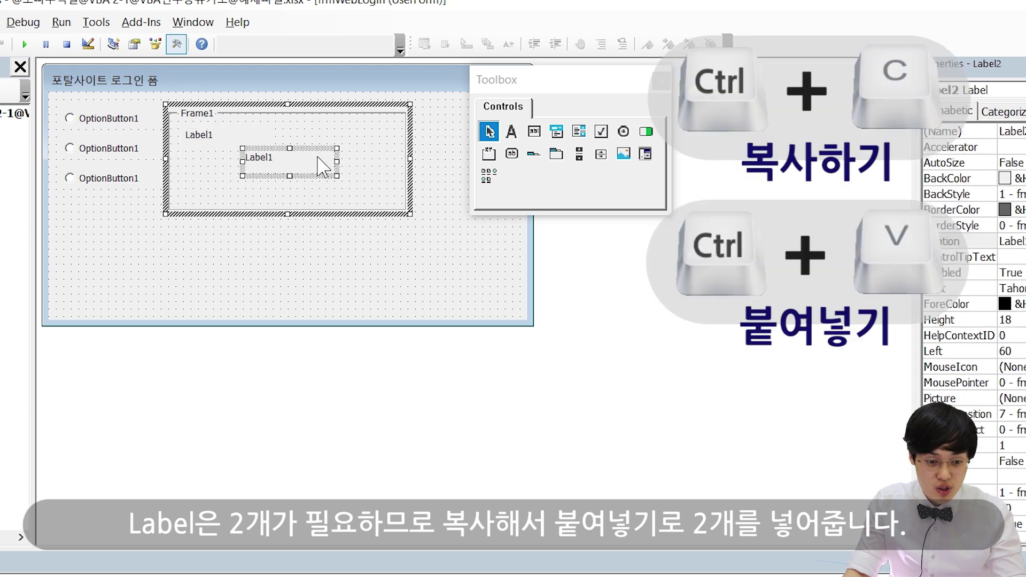
pyautogui.moveTo(311, 163); pyautogui.dragTo(195, 171)
pyautogui.click(314, 156)
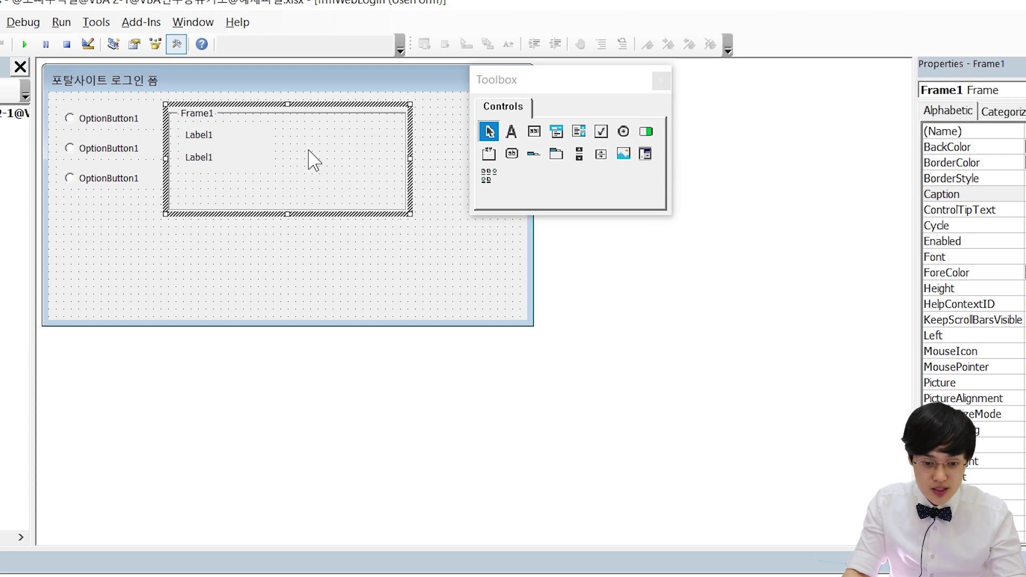
# Add a text box beside each label, pasting the second under the first
pyautogui.click(533, 134)
pyautogui.click(251, 127)
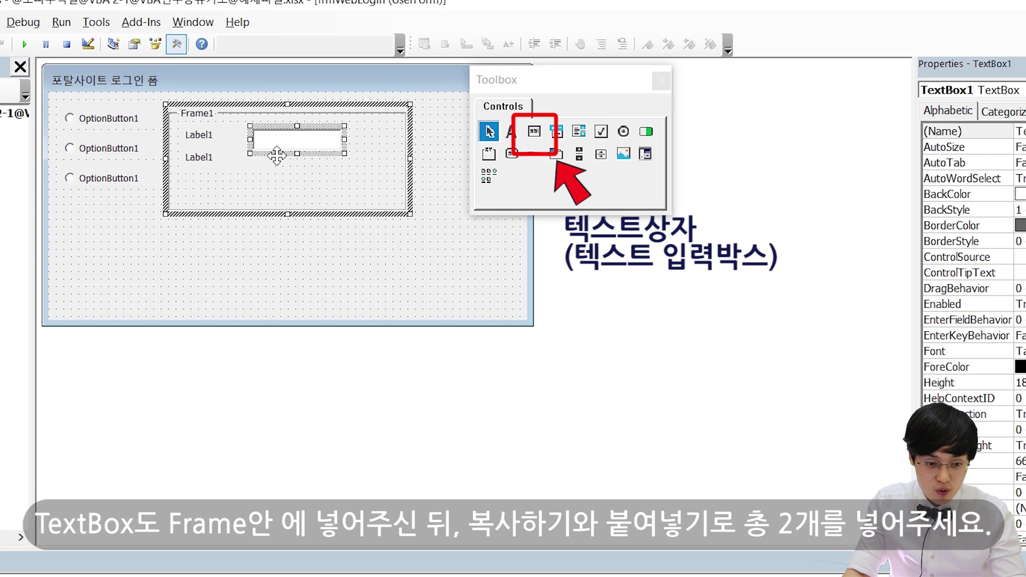
pyautogui.click(297, 177)
pyautogui.hotkey('ctrl', 'v')
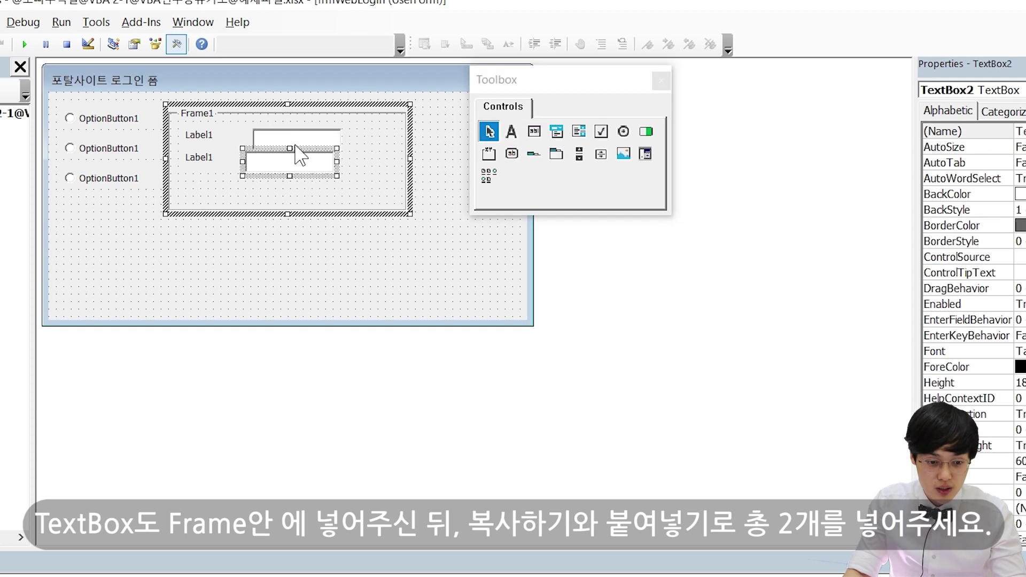
pyautogui.moveTo(296, 160)
pyautogui.mouseDown()
pyautogui.moveTo(288, 172)
pyautogui.moveTo(301, 174)
pyautogui.mouseUp()
pyautogui.moveTo(184, 163); pyautogui.dragTo(185, 170)
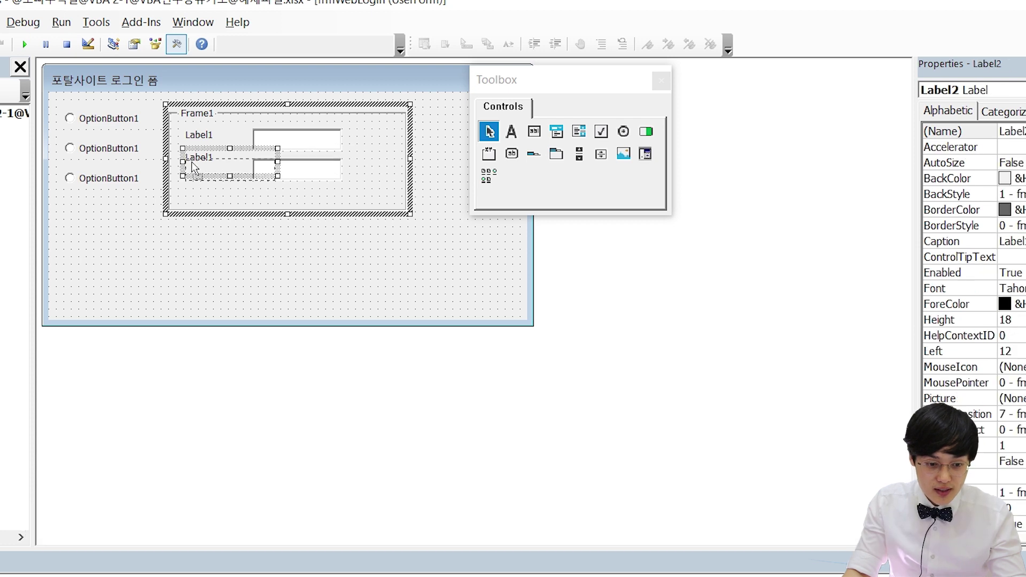
pyautogui.click(229, 202)
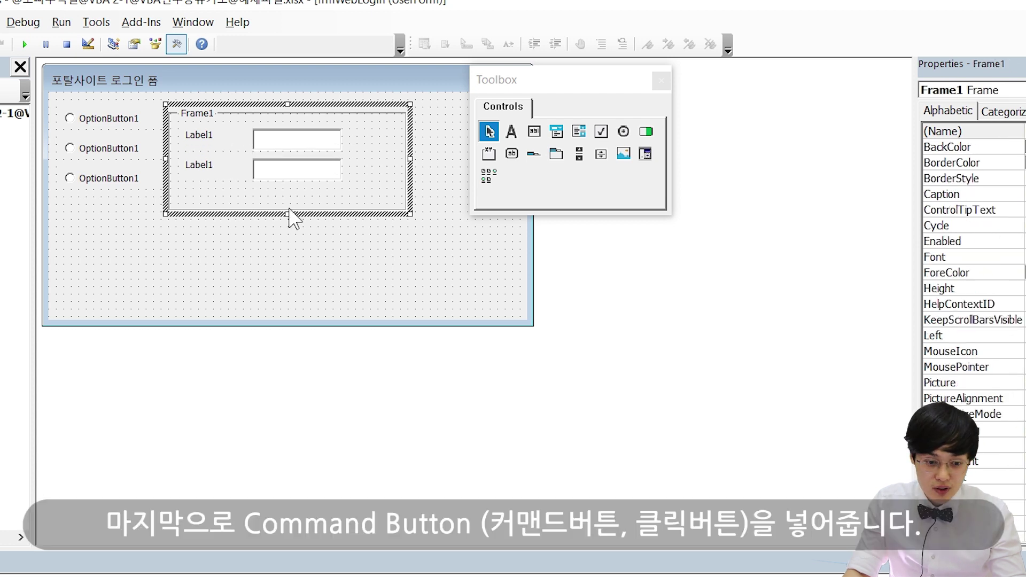
# Add a command button in Frame1 below the text boxes and paste copies of it
pyautogui.moveTo(287, 216); pyautogui.dragTo(287, 230)
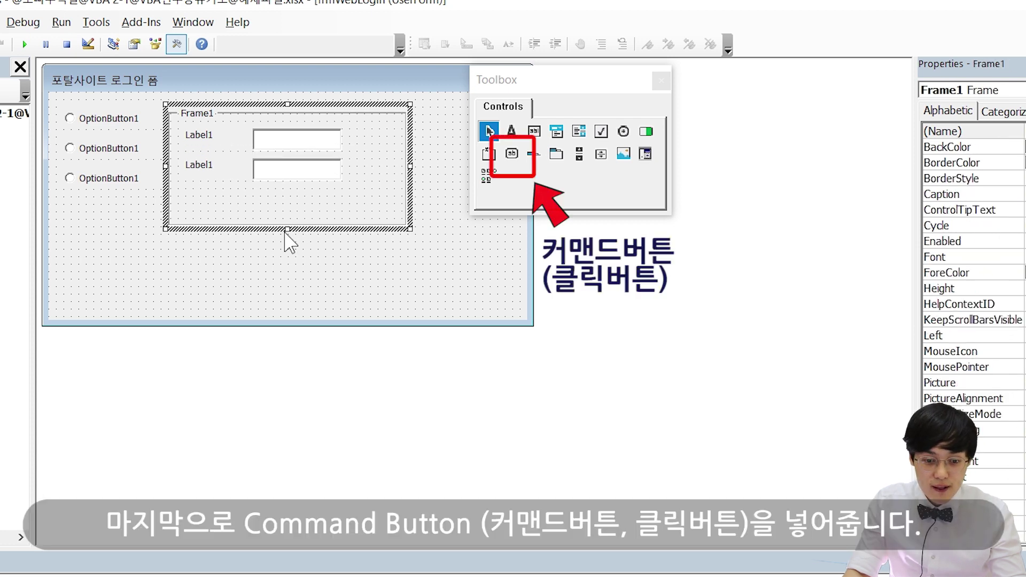
pyautogui.click(521, 160)
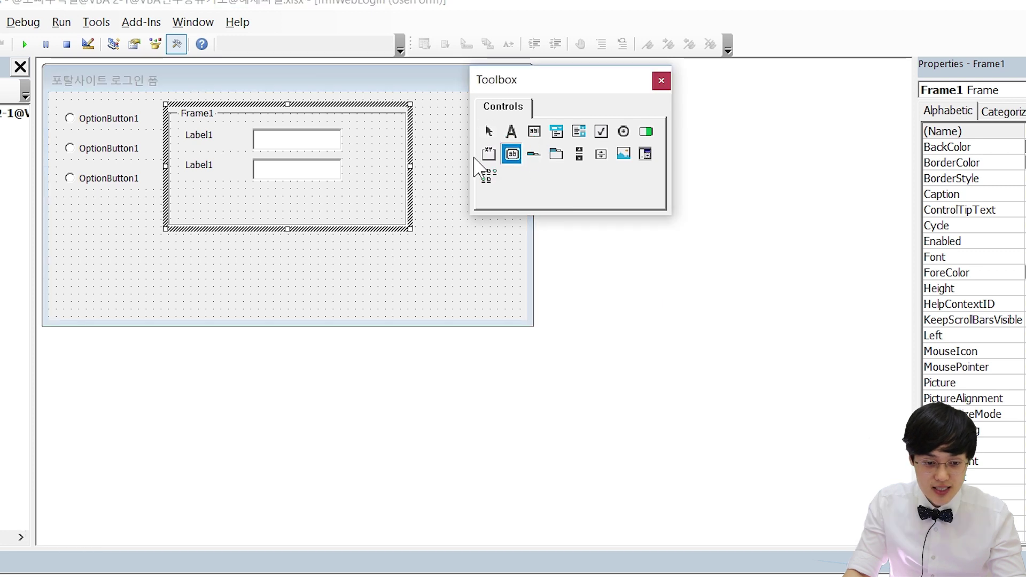
pyautogui.click(221, 196)
pyautogui.moveTo(258, 203); pyautogui.dragTo(244, 200)
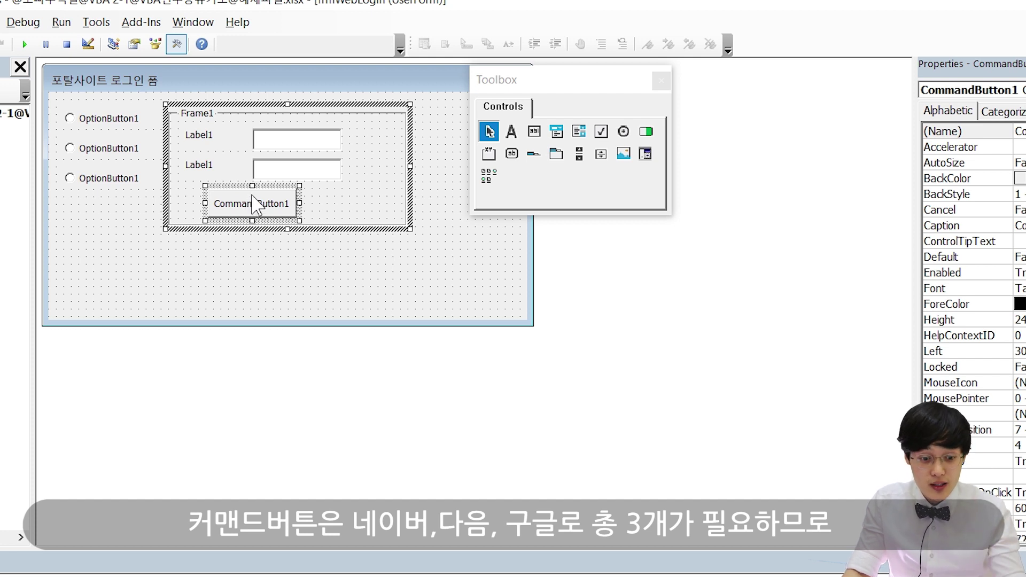
pyautogui.hotkey('ctrl', 'c')
pyautogui.click(313, 211)
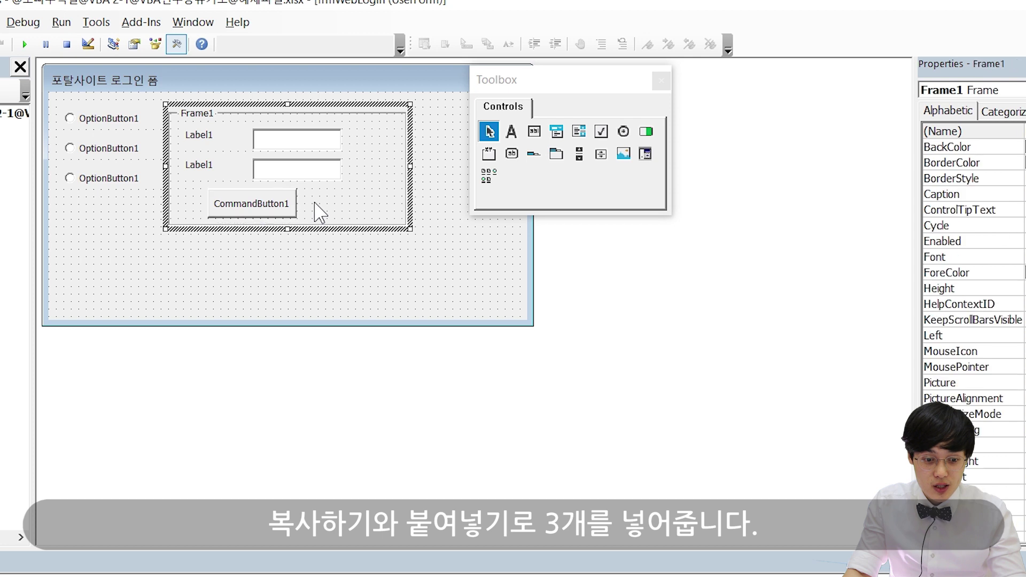
pyautogui.hotkey('ctrl', 'v')
pyautogui.click(359, 204)
pyautogui.moveTo(308, 170); pyautogui.dragTo(340, 205)
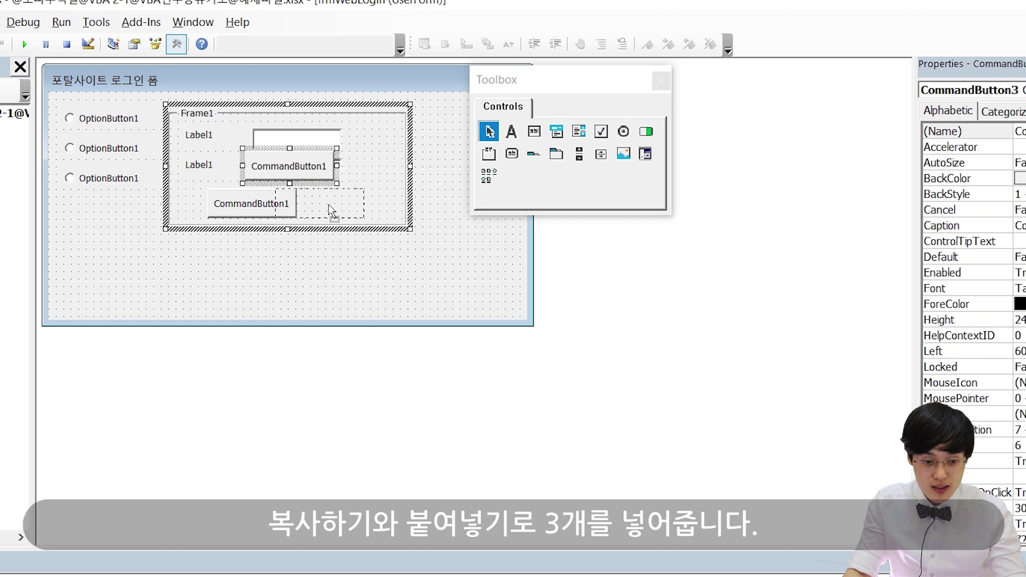
pyautogui.moveTo(340, 205); pyautogui.dragTo(365, 218)
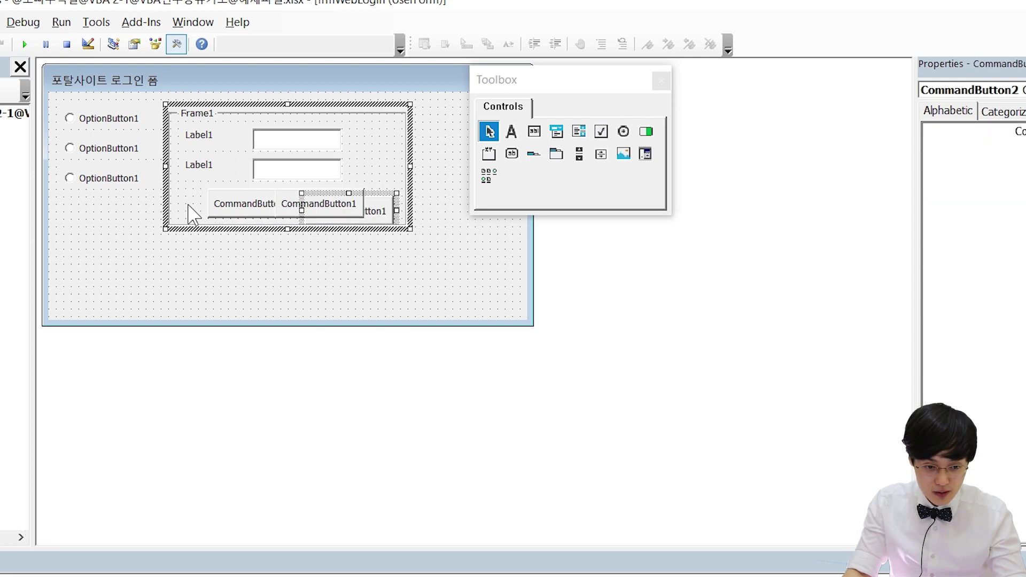
pyautogui.click(190, 207)
# Arrange the three command buttons, then shrink Frame1 and the form to fit
pyautogui.moveTo(287, 230); pyautogui.dragTo(287, 289)
pyautogui.moveTo(259, 214)
pyautogui.mouseDown()
pyautogui.moveTo(208, 214)
pyautogui.moveTo(201, 234)
pyautogui.mouseUp()
pyautogui.click(274, 220)
pyautogui.moveTo(339, 210); pyautogui.dragTo(307, 200)
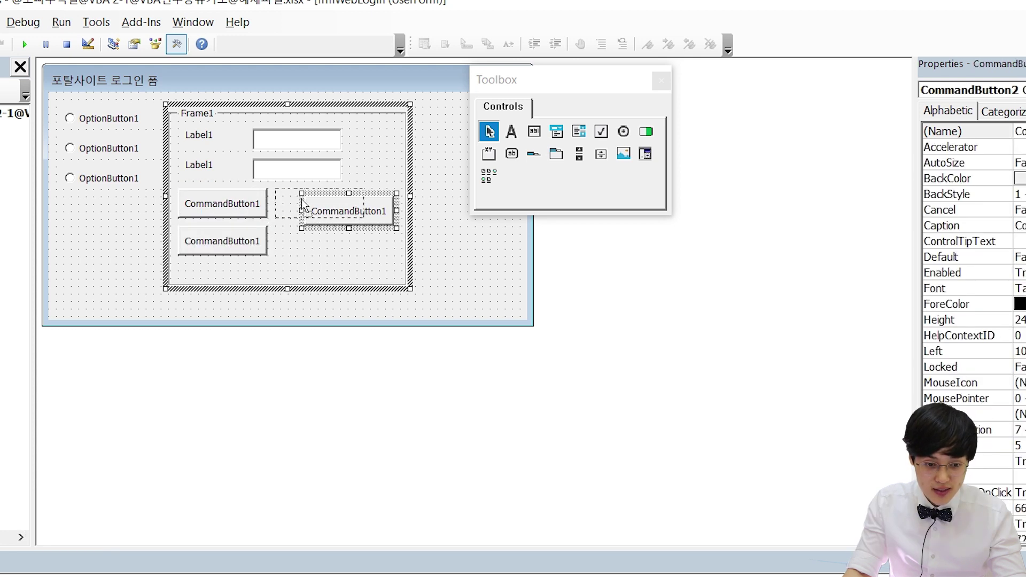
pyautogui.click(330, 239)
pyautogui.moveTo(410, 196); pyautogui.dragTo(384, 196)
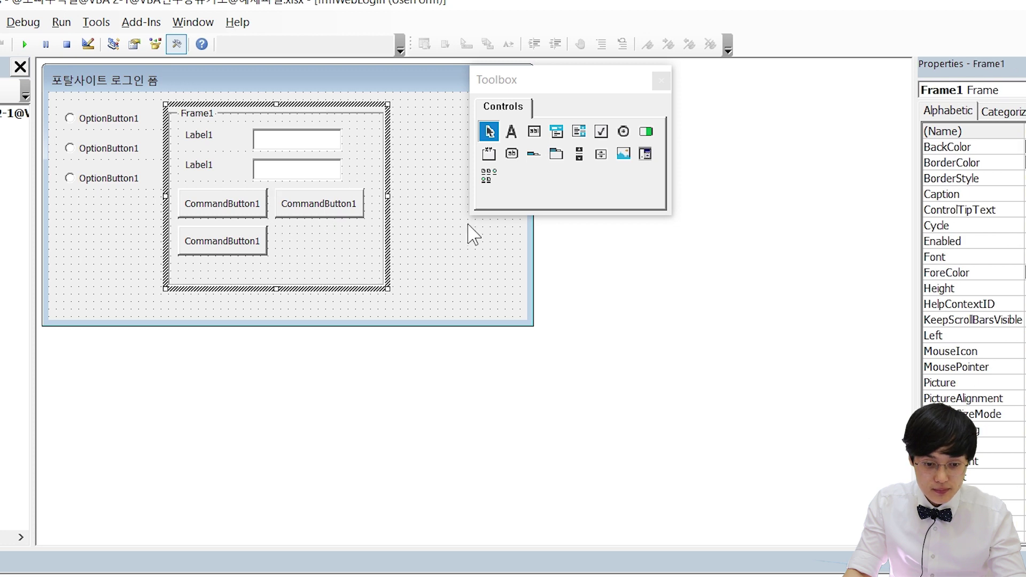
pyautogui.click(435, 222)
pyautogui.moveTo(534, 325); pyautogui.dragTo(411, 303)
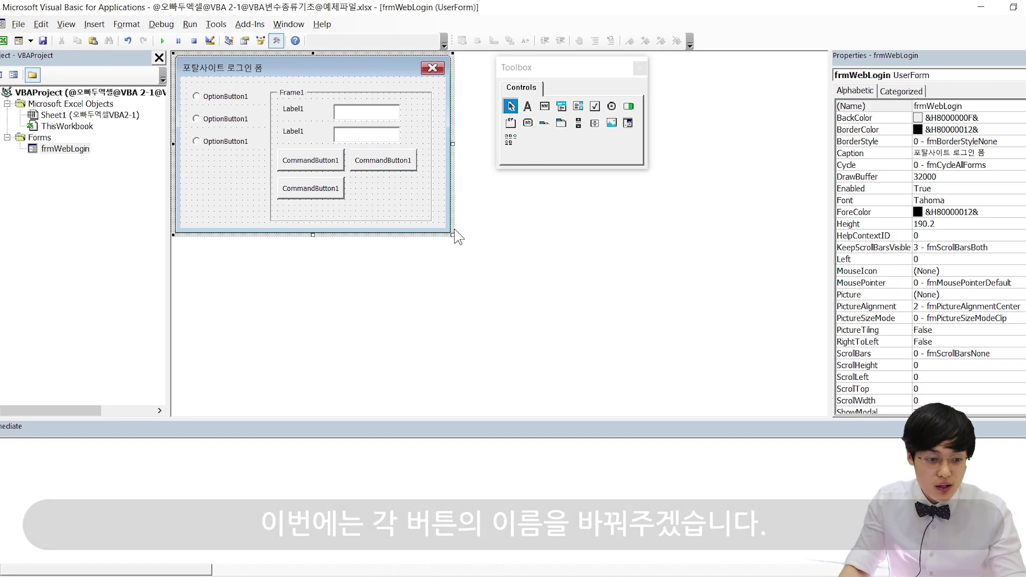
# Rename the first option button to optNaver
pyautogui.click(215, 96)
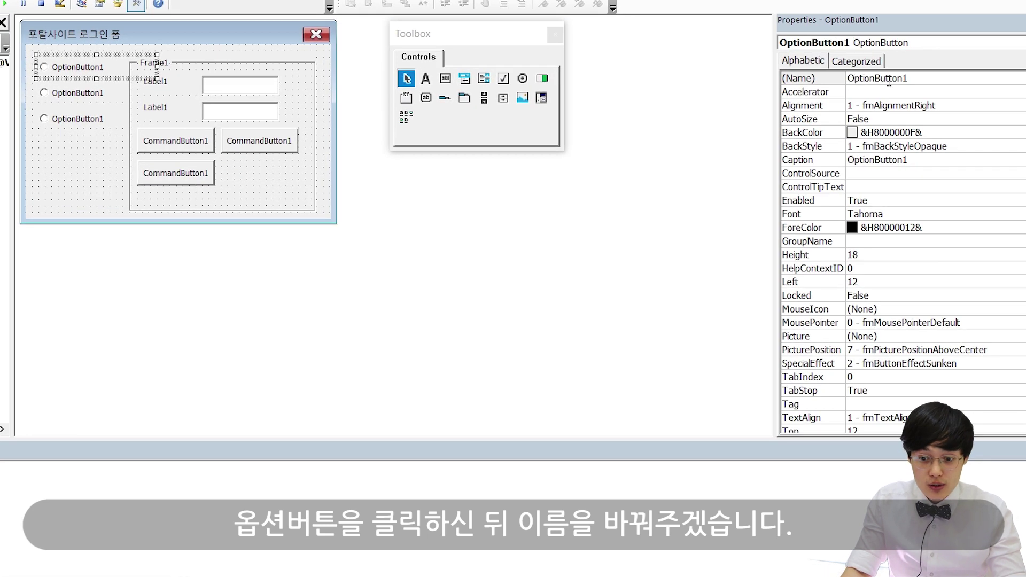
pyautogui.moveTo(922, 79); pyautogui.dragTo(799, 88)
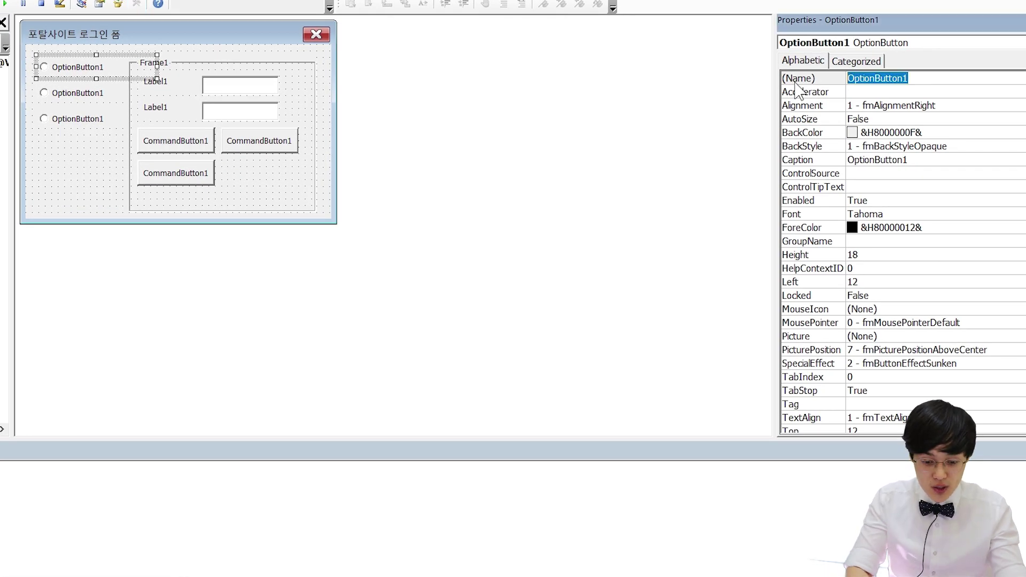
pyautogui.write('optNaver')
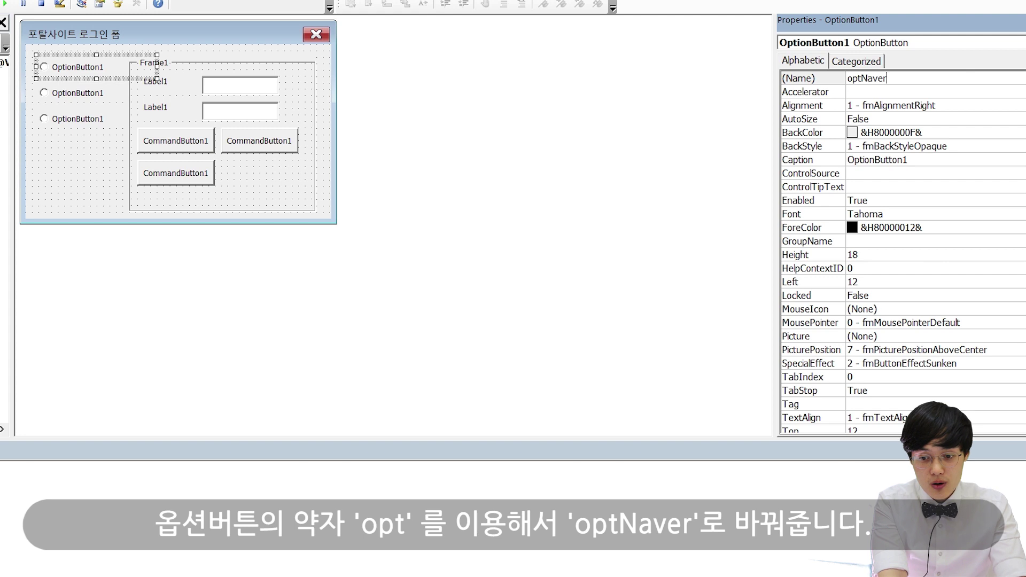
pyautogui.press('Return')
# Rename the second and third option buttons to optDaum and optGoogle
pyautogui.click(51, 88)
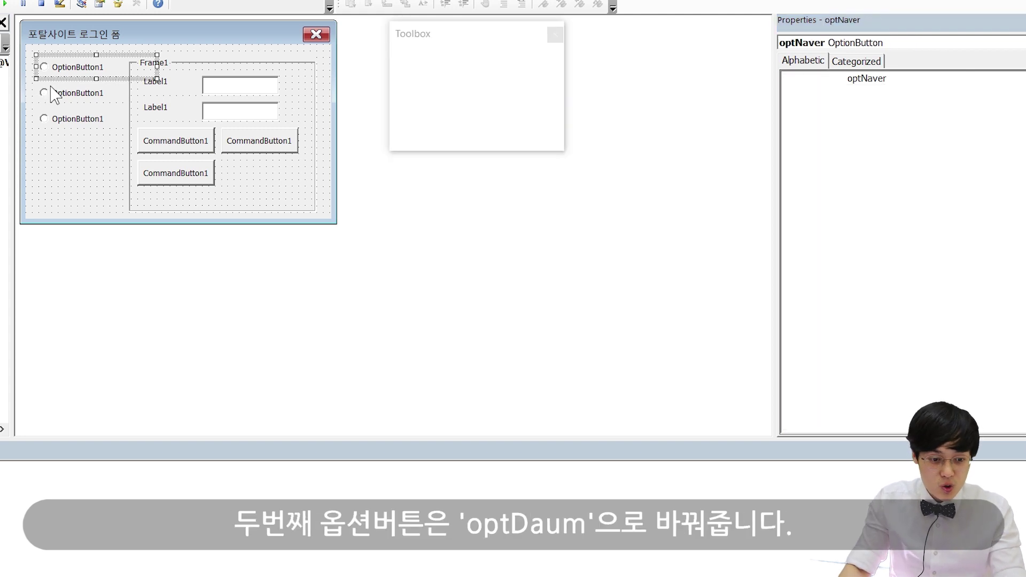
pyautogui.doubleClick(925, 78)
pyautogui.write('optDA')
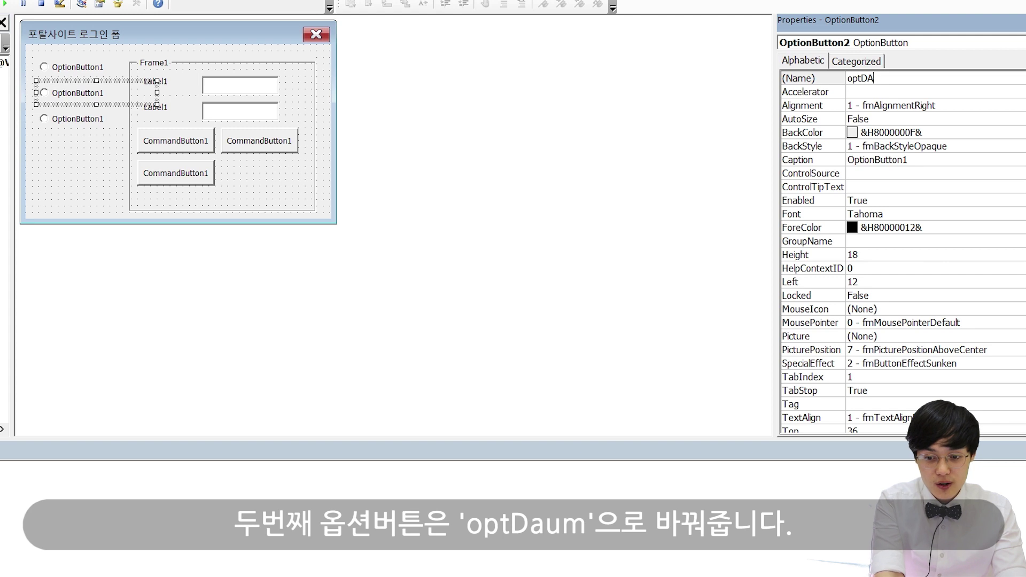
pyautogui.press('BackSpace')
pyautogui.write('a')
pyautogui.press('Return')
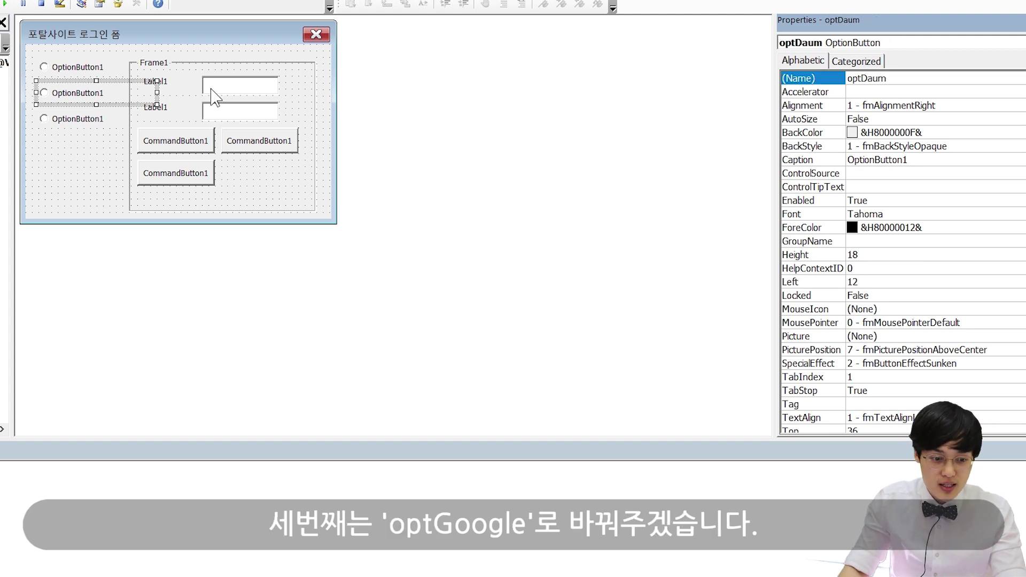
pyautogui.click(54, 119)
pyautogui.doubleClick(913, 76)
pyautogui.write('ogle')
pyautogui.press('Return')
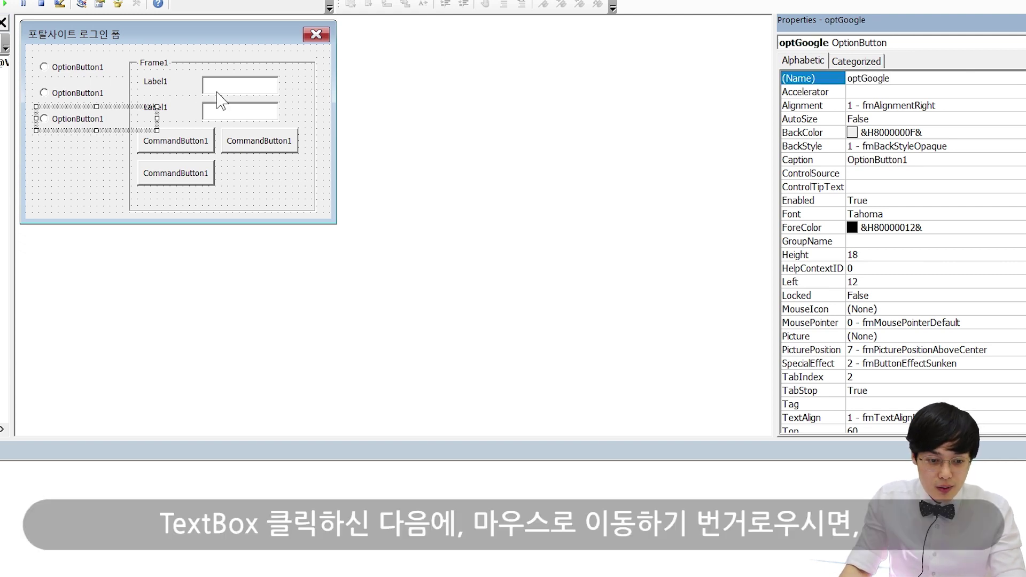
pyautogui.click(224, 88)
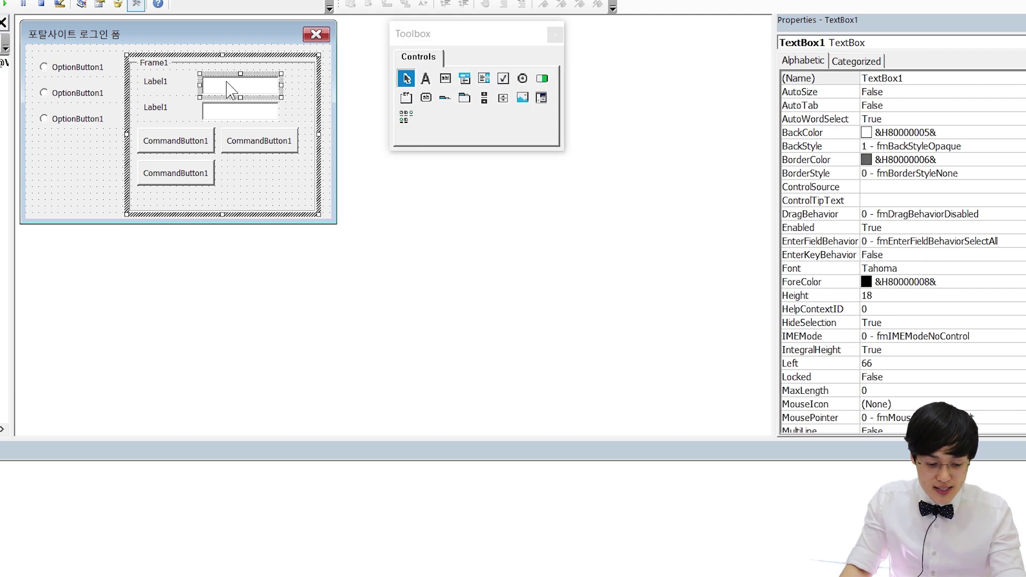
# Set the ID text box's (Name) to txtID and the password text box's to txtPW
pyautogui.press('F4')
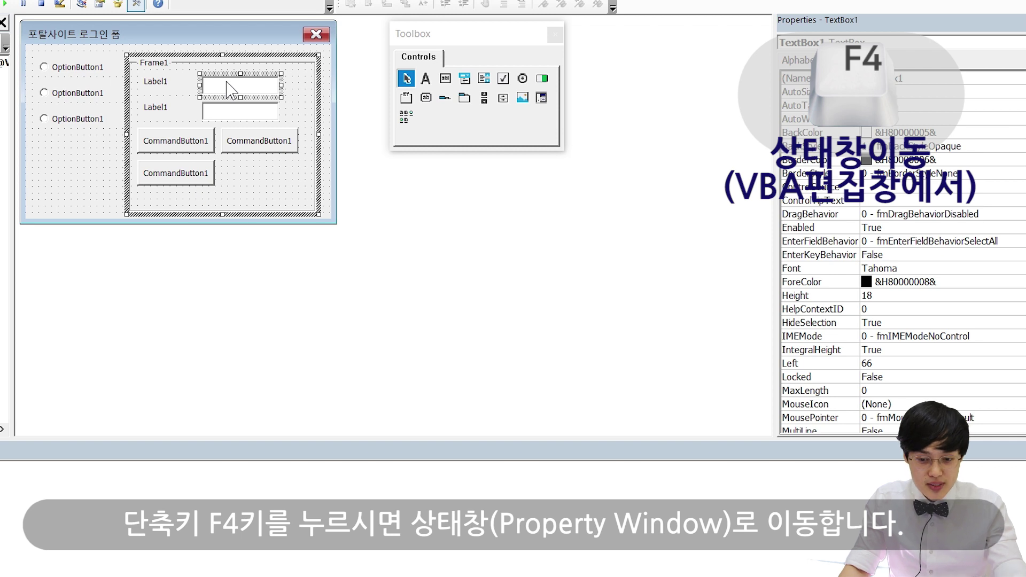
pyautogui.press('F4')
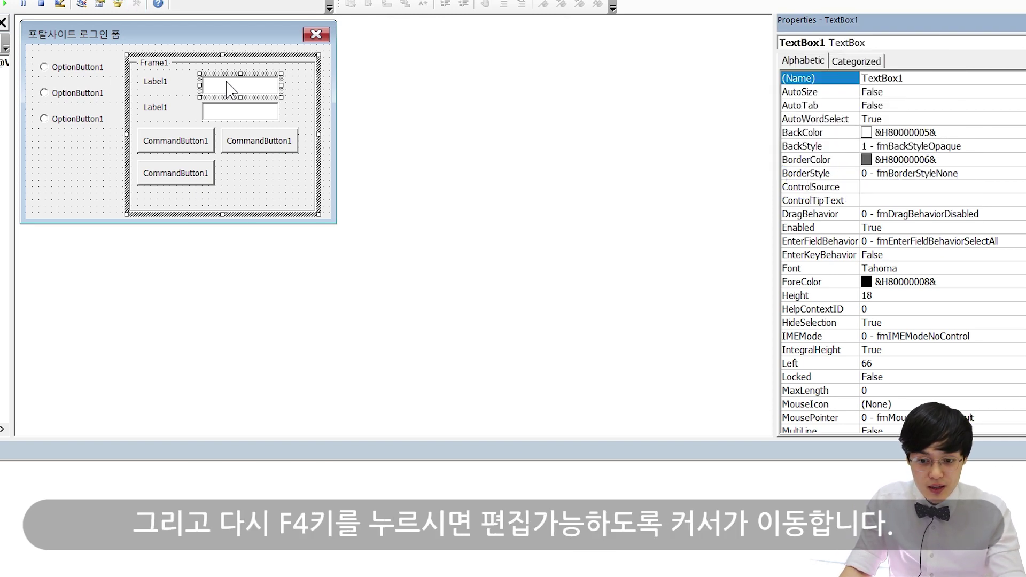
pyautogui.press('F4')
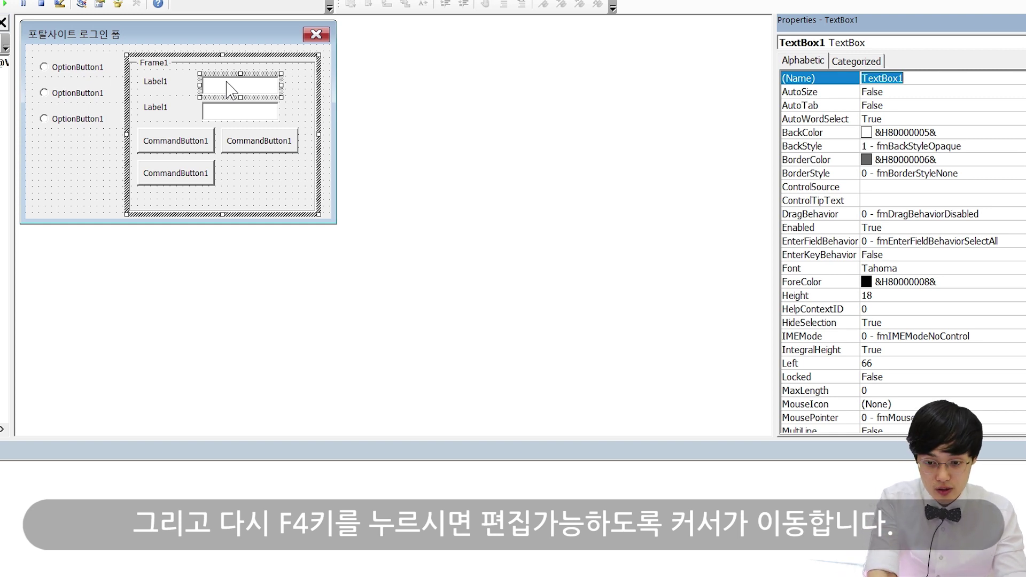
pyautogui.write('txtID')
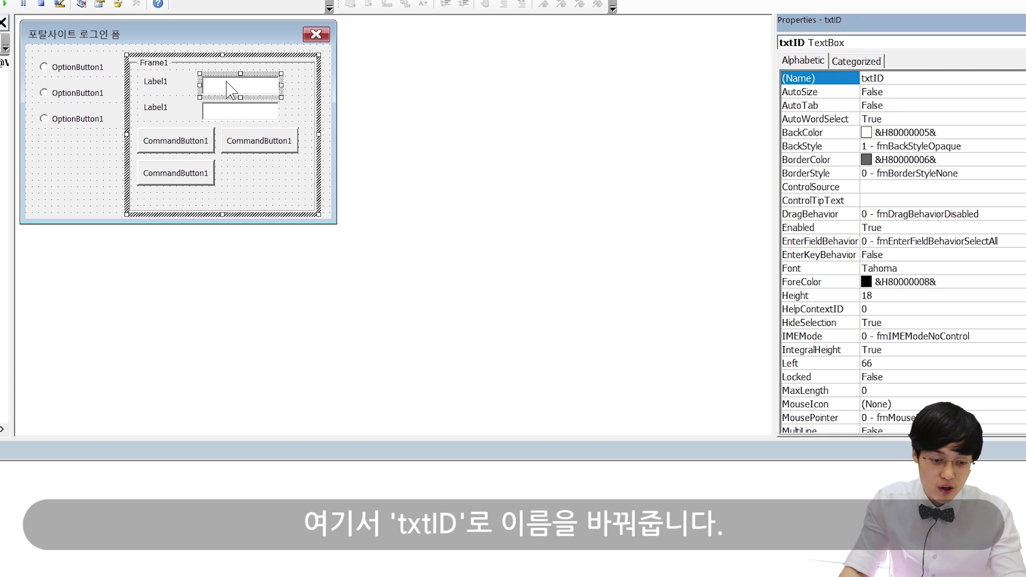
pyautogui.click(238, 111)
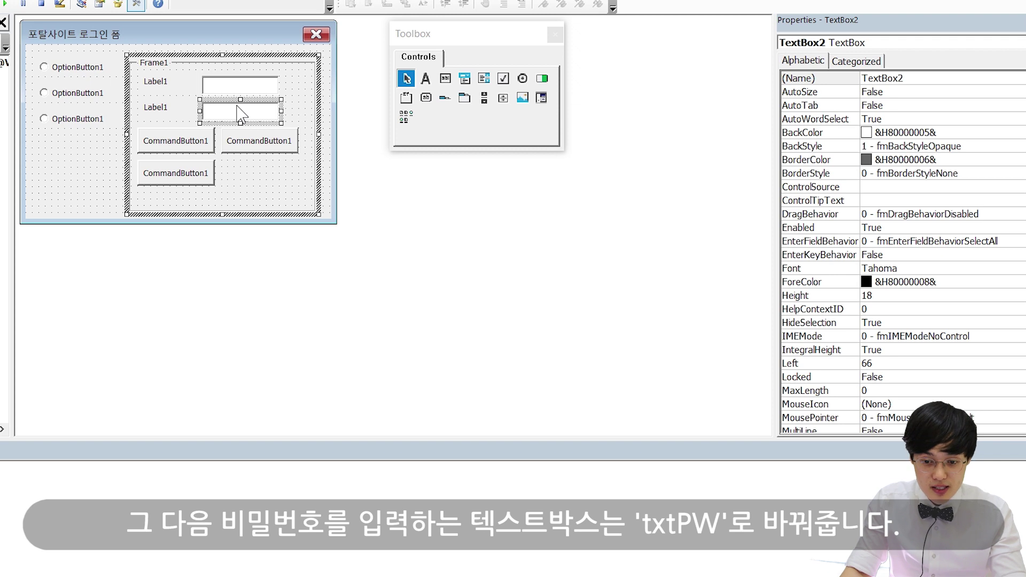
pyautogui.press('F4')
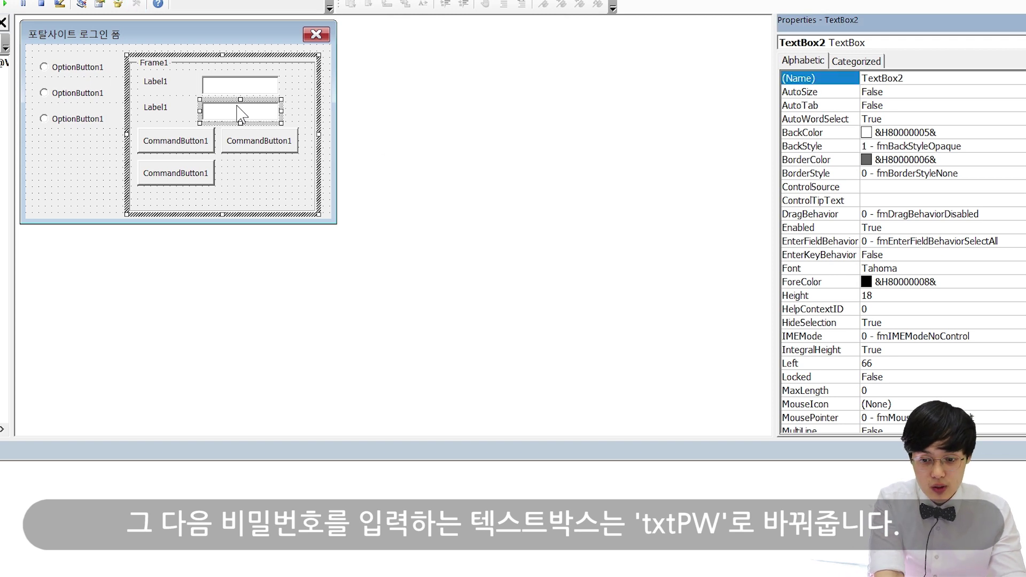
pyautogui.press('Tab')
pyautogui.write('tx')
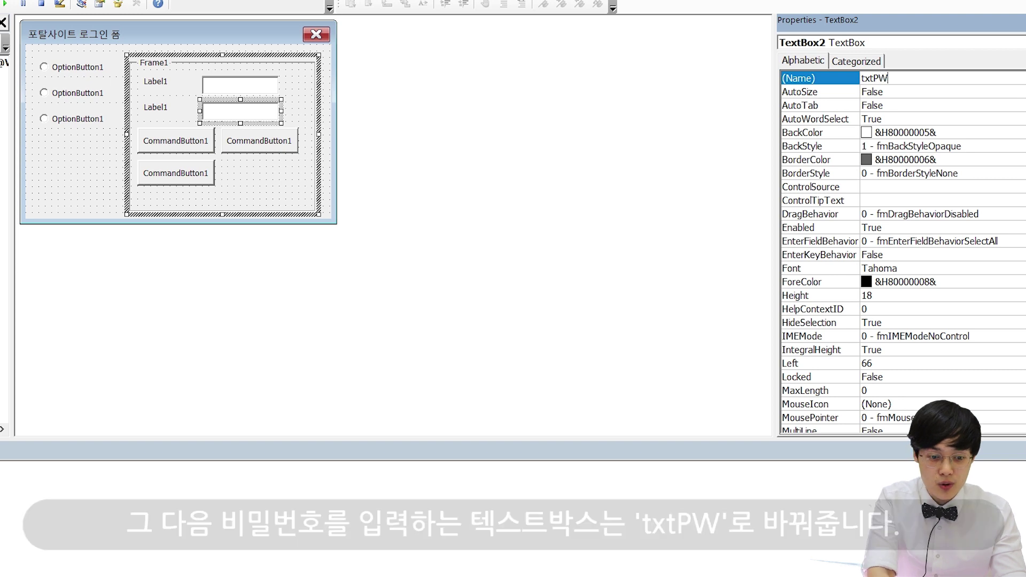
pyautogui.click(239, 112)
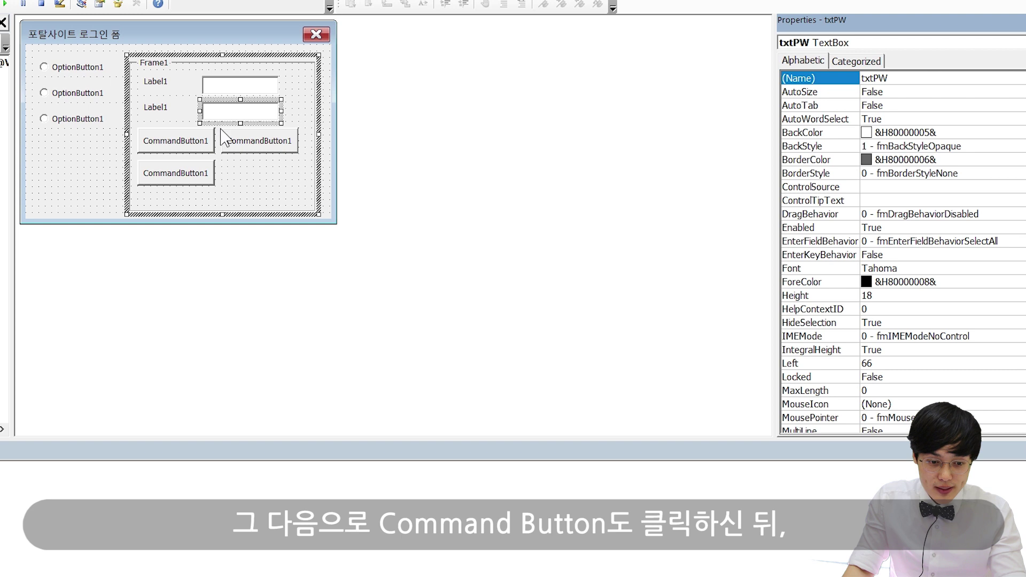
pyautogui.click(192, 152)
# Set the command buttons' (Name) properties to btnNaver, btnDaum and btnGoogle in turn
pyautogui.press('F4')
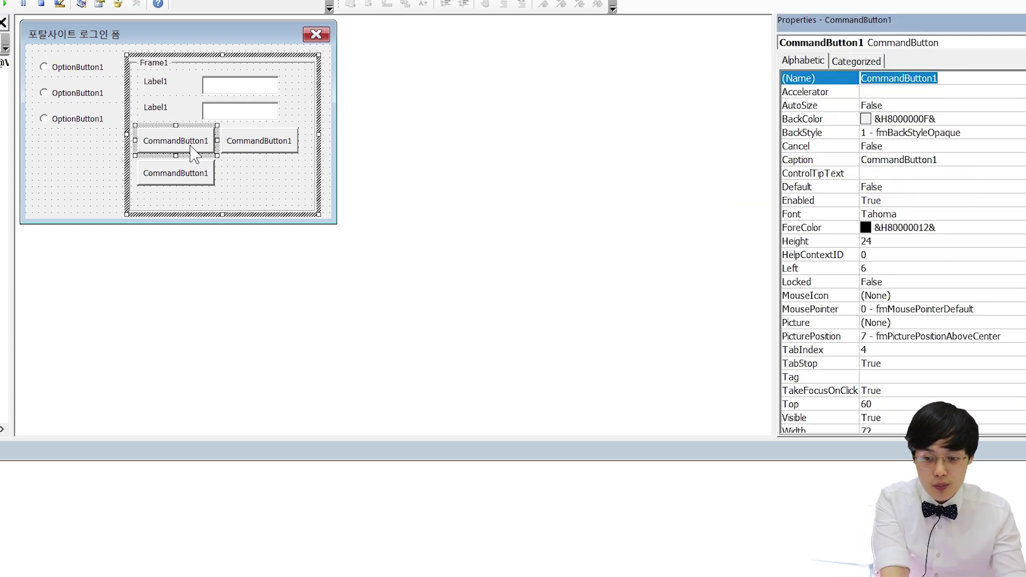
pyautogui.write('btnNa')
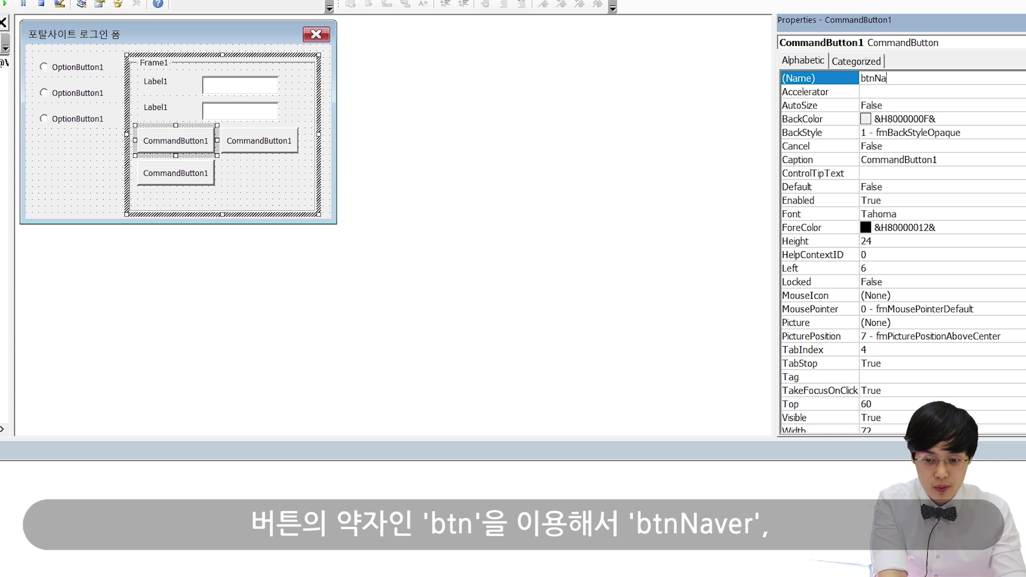
pyautogui.write('ver')
pyautogui.press('Return')
pyautogui.click(257, 142)
pyautogui.press('F4')
pyautogui.write('btn')
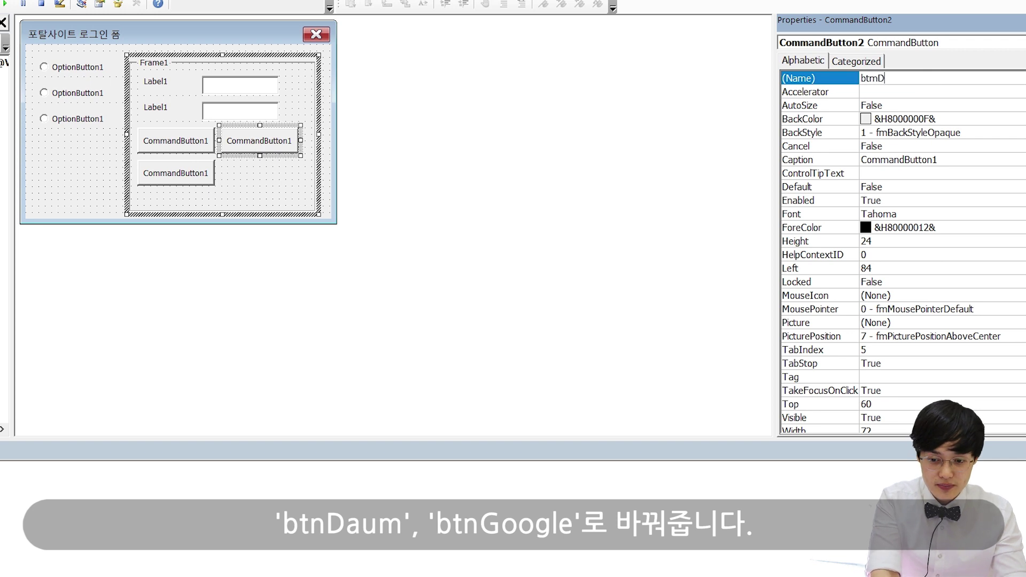
pyautogui.write('Daum')
pyautogui.press('Return')
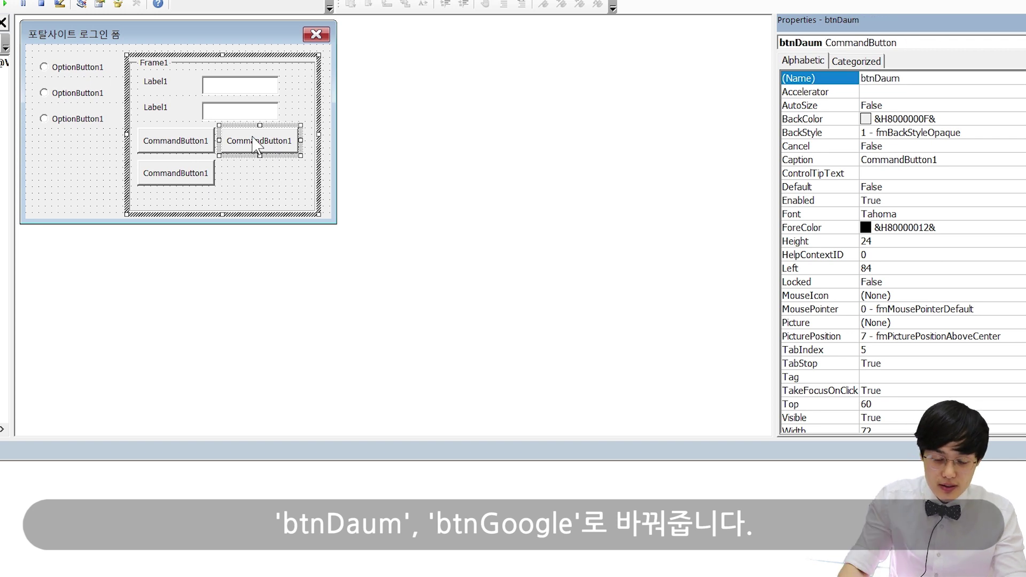
pyautogui.click(192, 185)
pyautogui.press('F4')
pyautogui.write('btnGoogle')
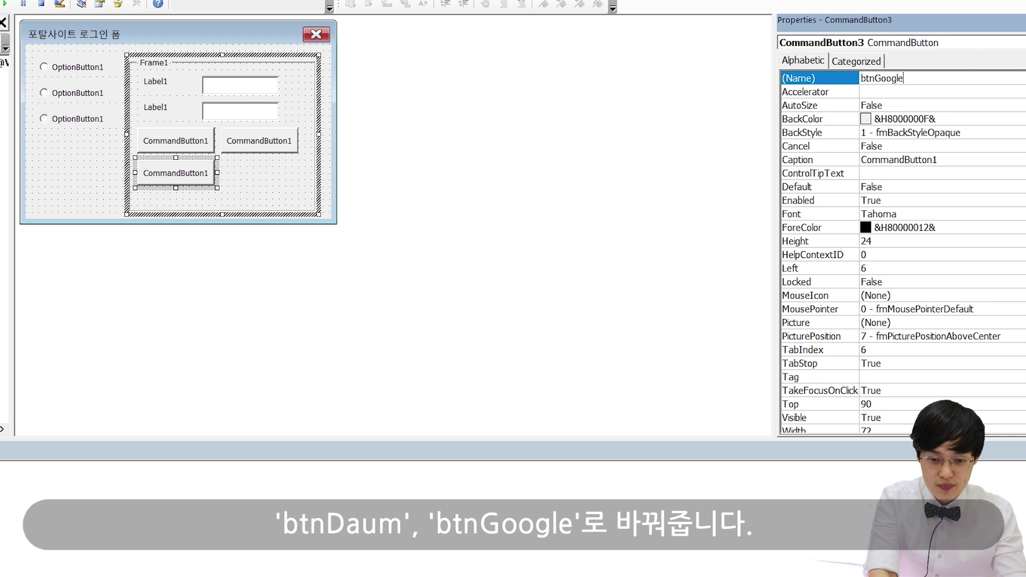
pyautogui.press('Return')
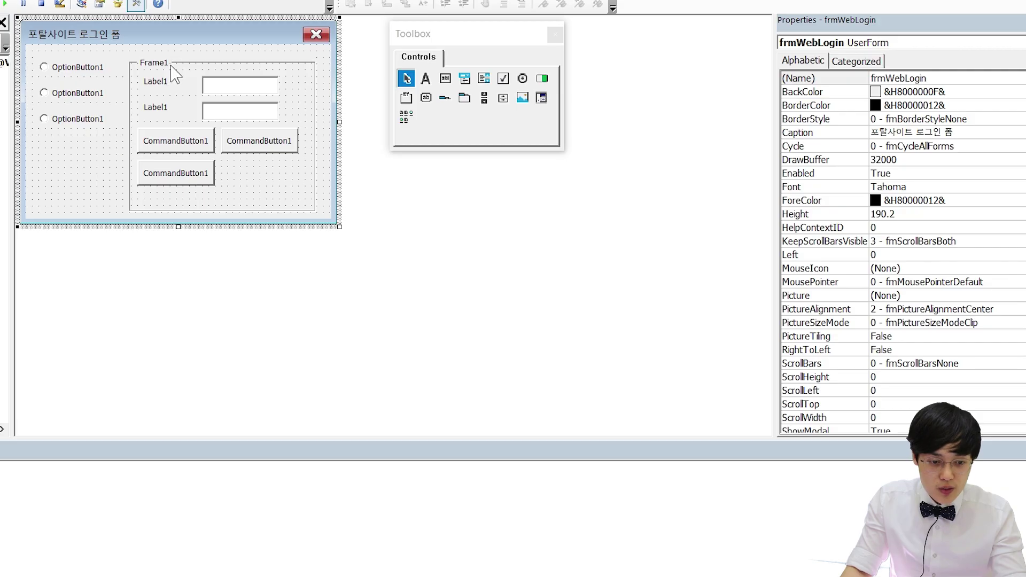
pyautogui.click(172, 70)
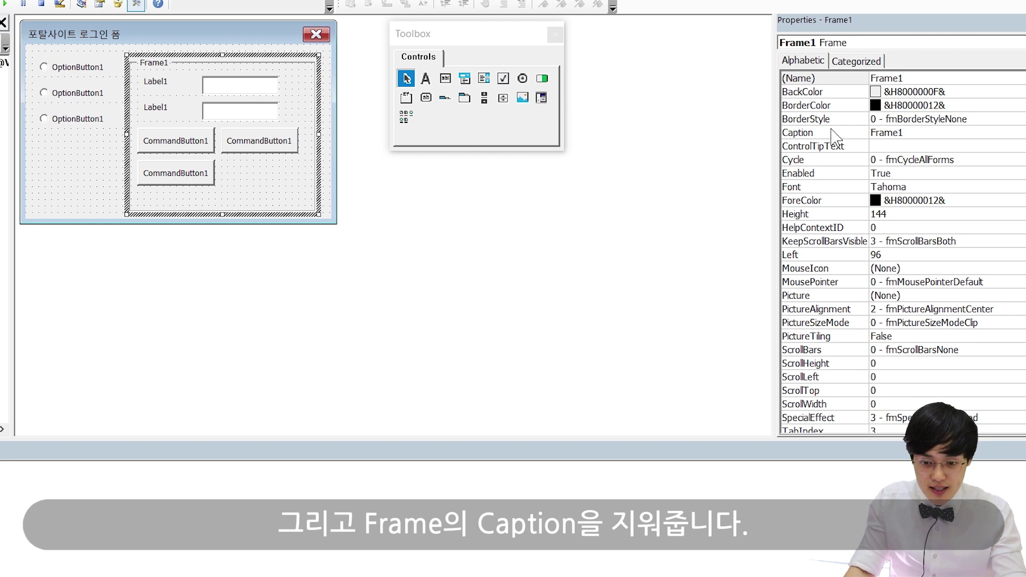
# Delete Frame1's Caption text so the frame around the login fields has no title
pyautogui.click(890, 132)
pyautogui.doubleClick(911, 132)
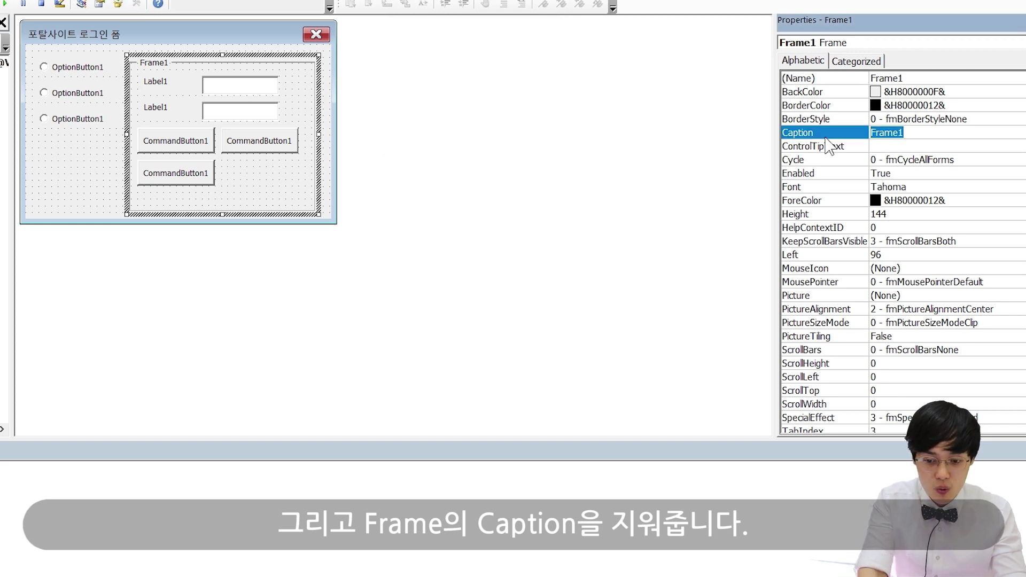
pyautogui.press('BackSpace')
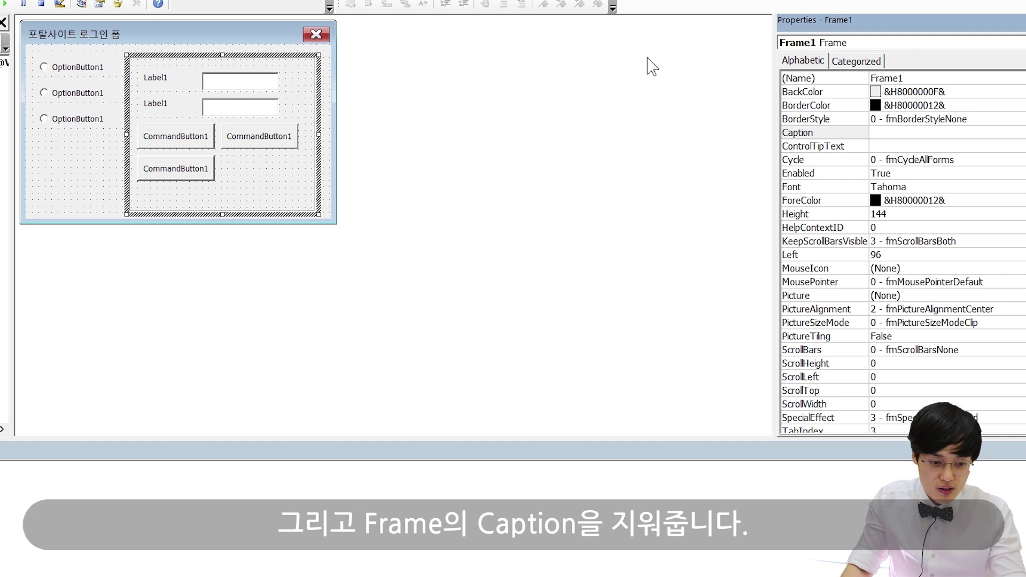
pyautogui.click(85, 172)
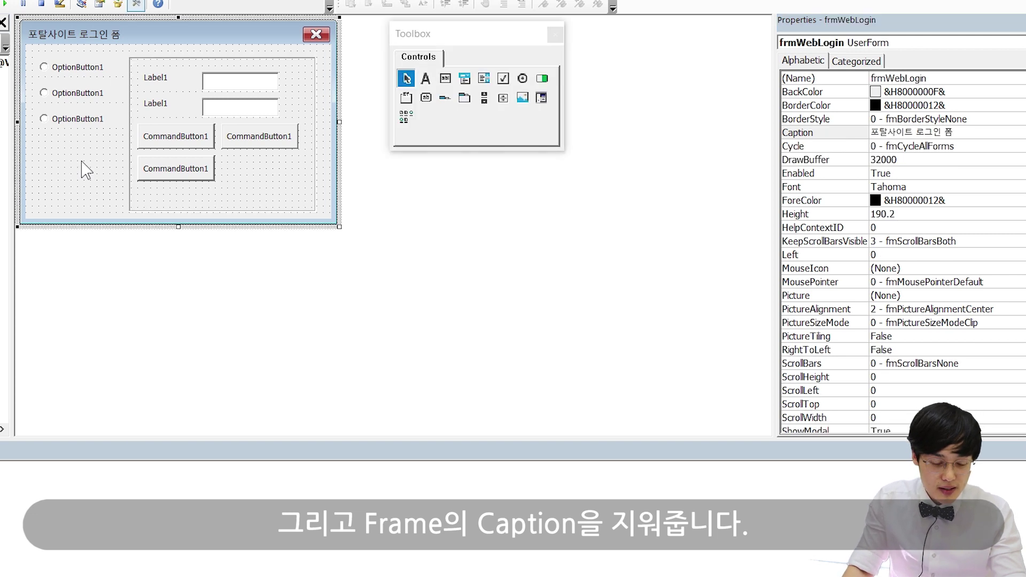
# Set the captions of optNaver, optDaum and optGoogle to 네이버 로그인, 다음 로그인 and 구글 로그인
pyautogui.click(92, 76)
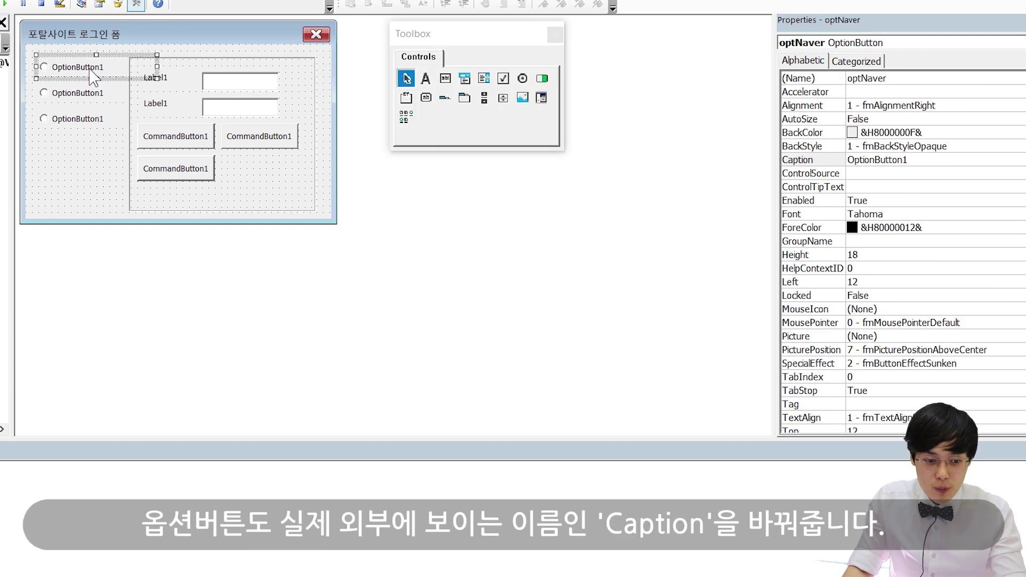
pyautogui.click(923, 156)
pyautogui.press('super+space')
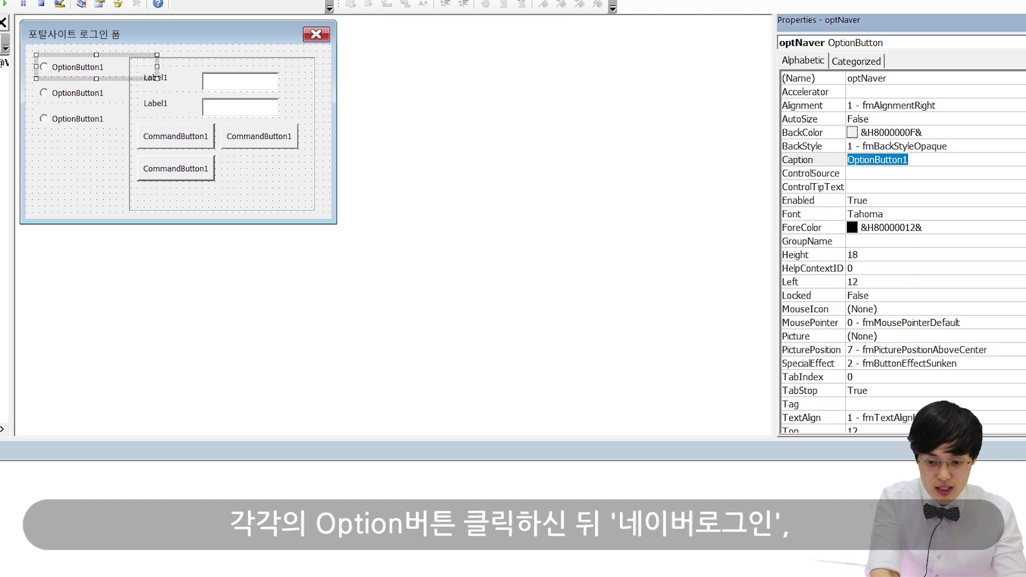
pyautogui.write('네이버 ')
pyautogui.write('로그인')
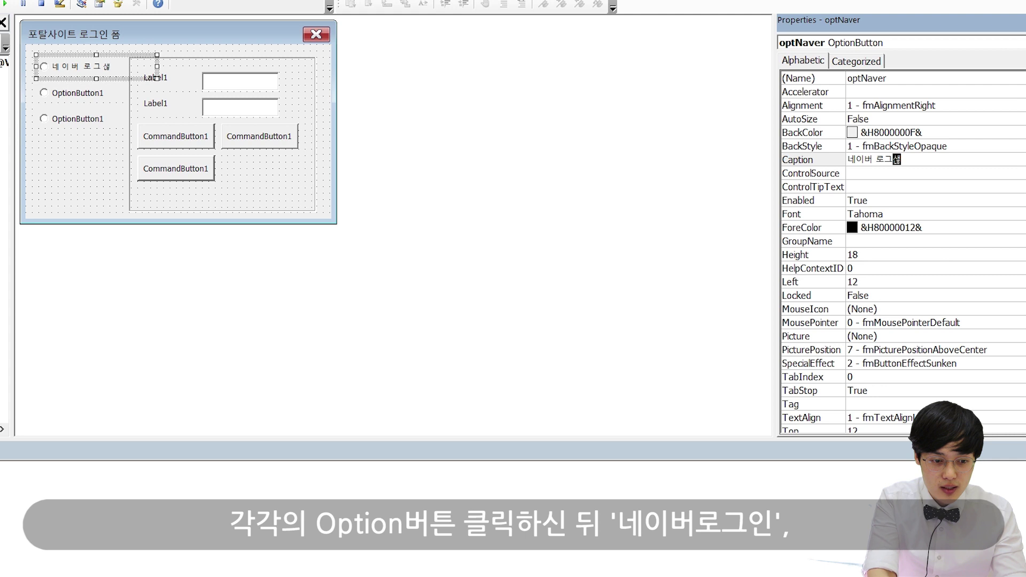
pyautogui.press('Return')
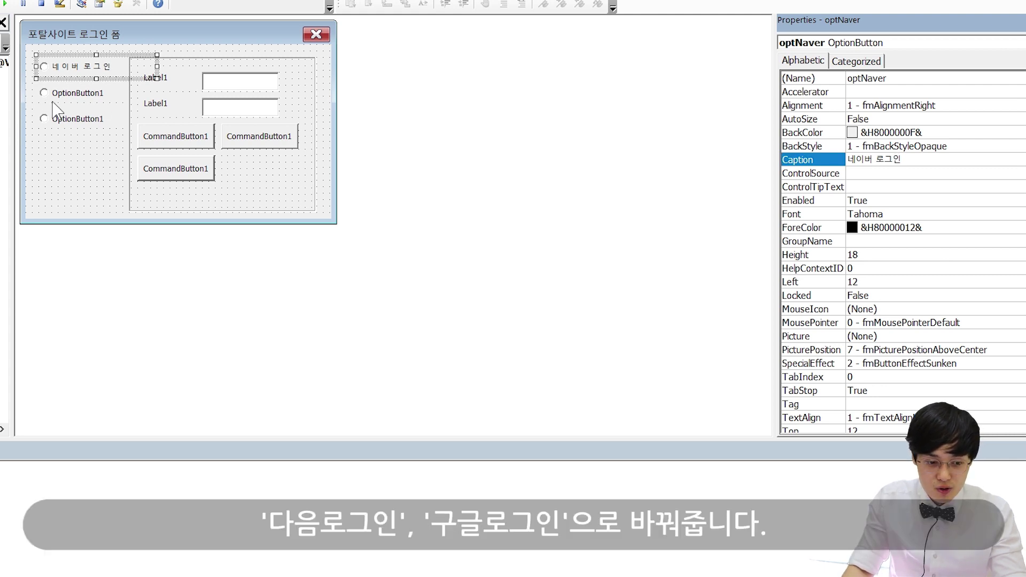
pyautogui.click(53, 102)
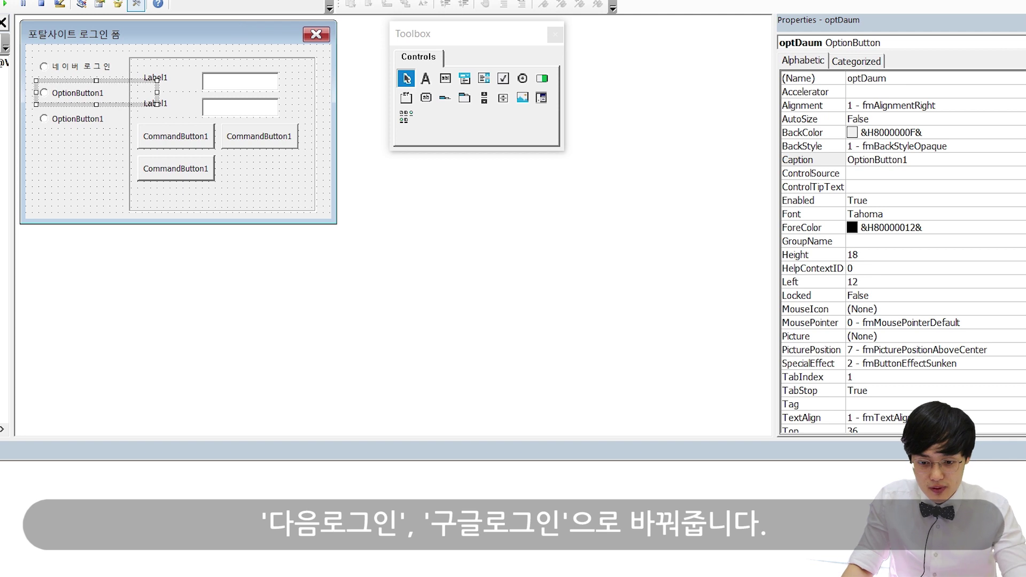
pyautogui.click(931, 161)
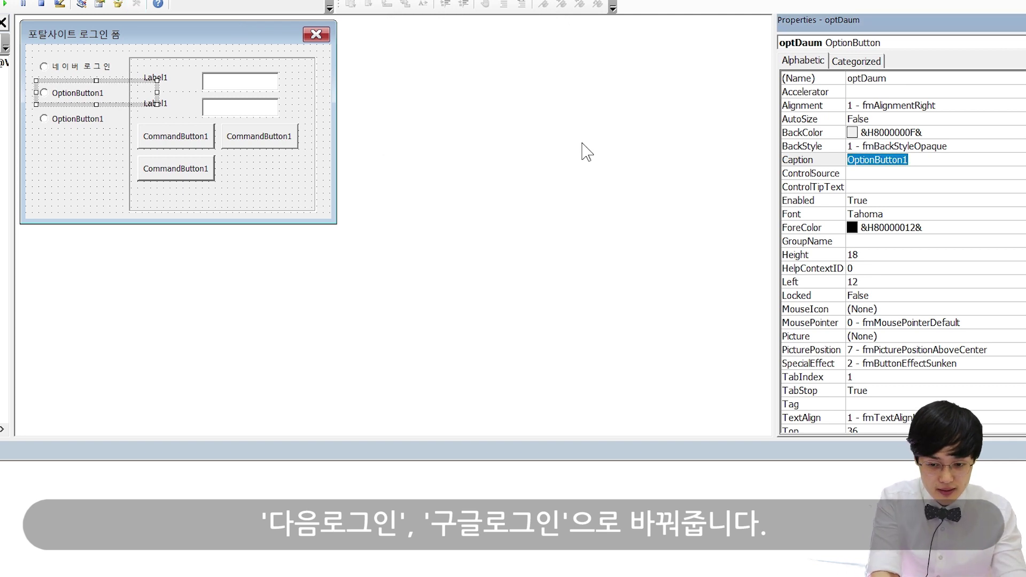
pyautogui.write('다음 로그인')
pyautogui.press('Return')
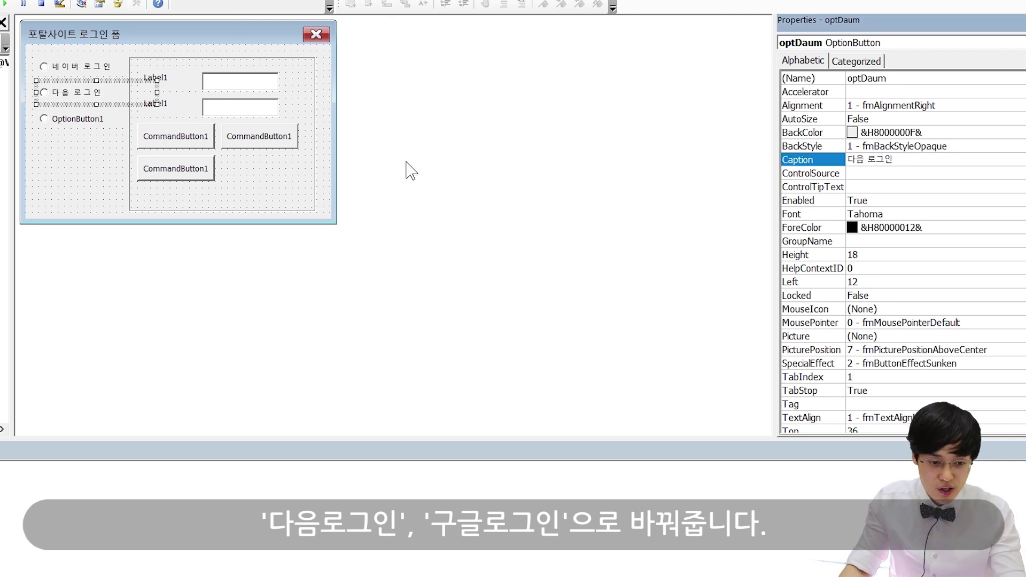
pyautogui.click(75, 124)
pyautogui.click(931, 162)
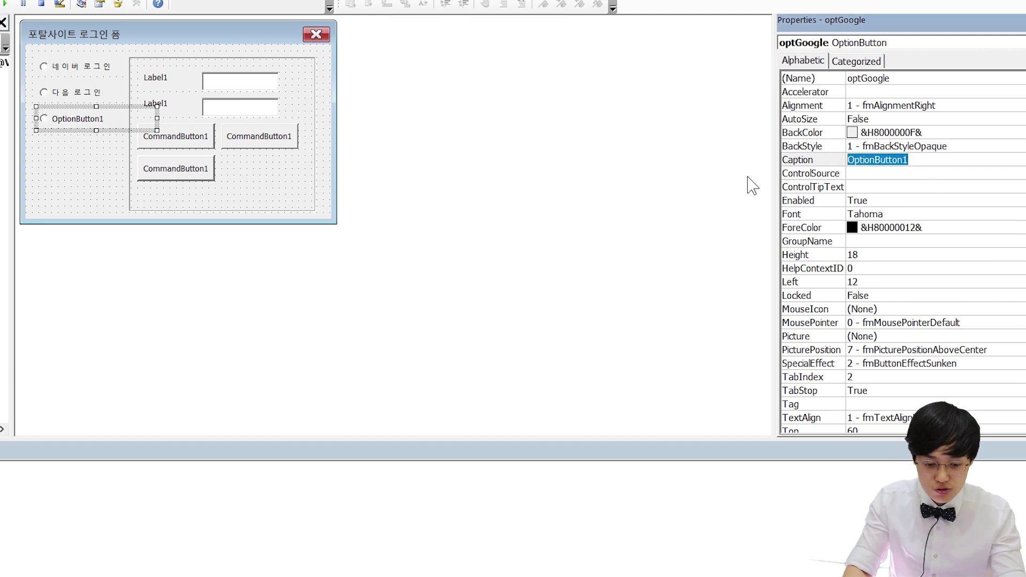
pyautogui.write('구글로그인')
pyautogui.press('Return')
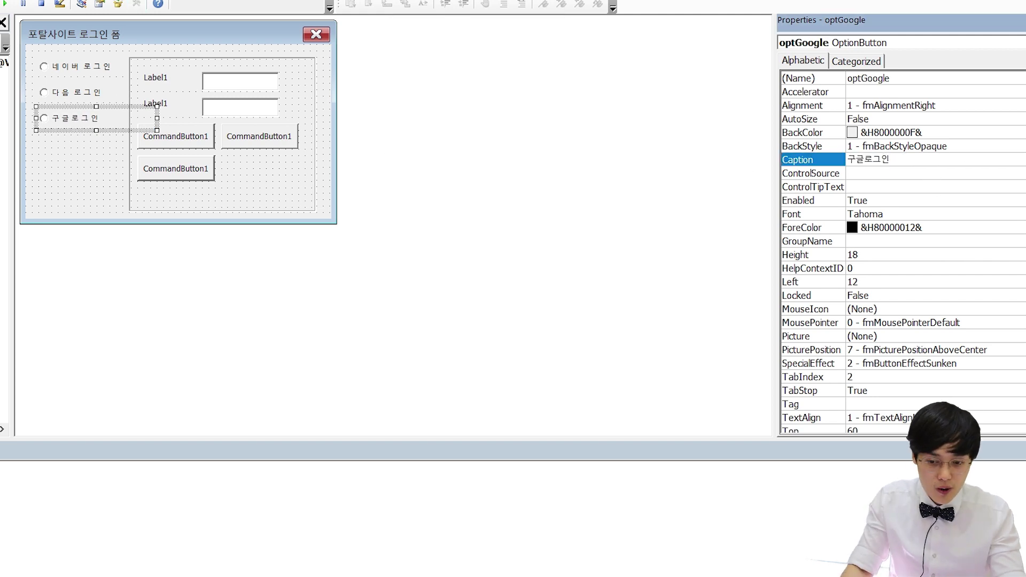
pyautogui.press('Return')
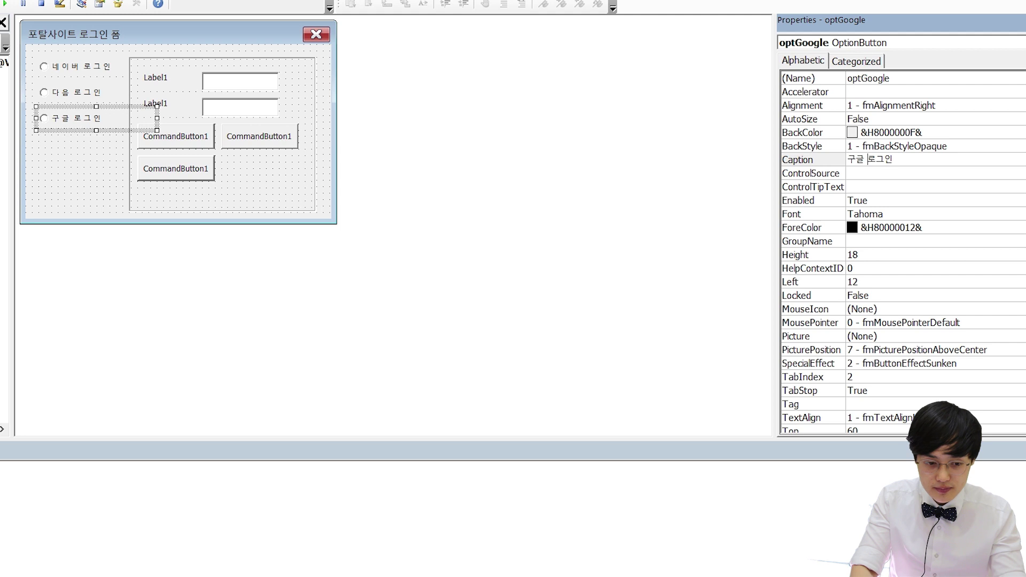
# Enter the caption 네이버 로그인 on the btnNaver command button
pyautogui.click(186, 139)
pyautogui.click(919, 160)
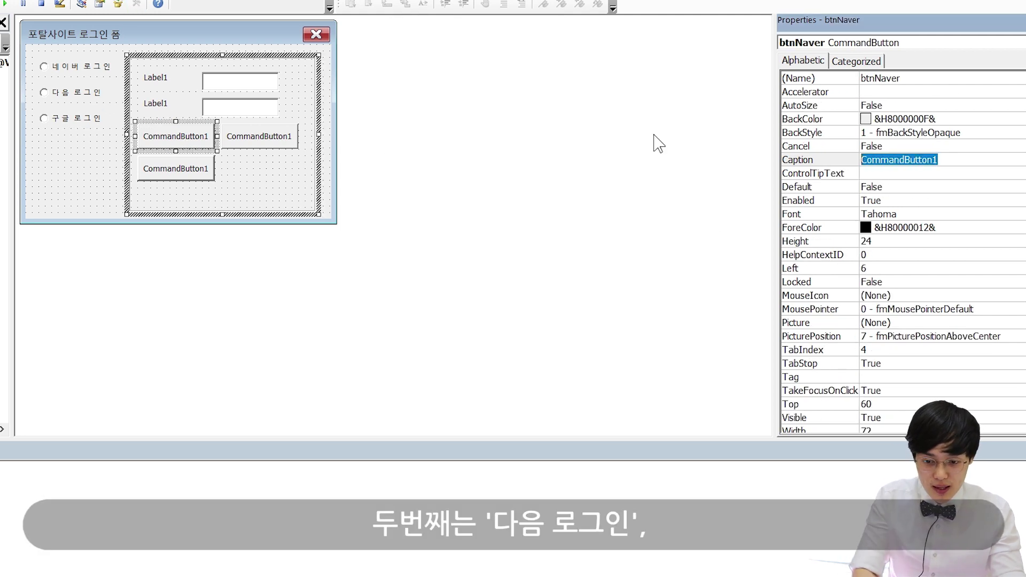
pyautogui.write('네이버로 그')
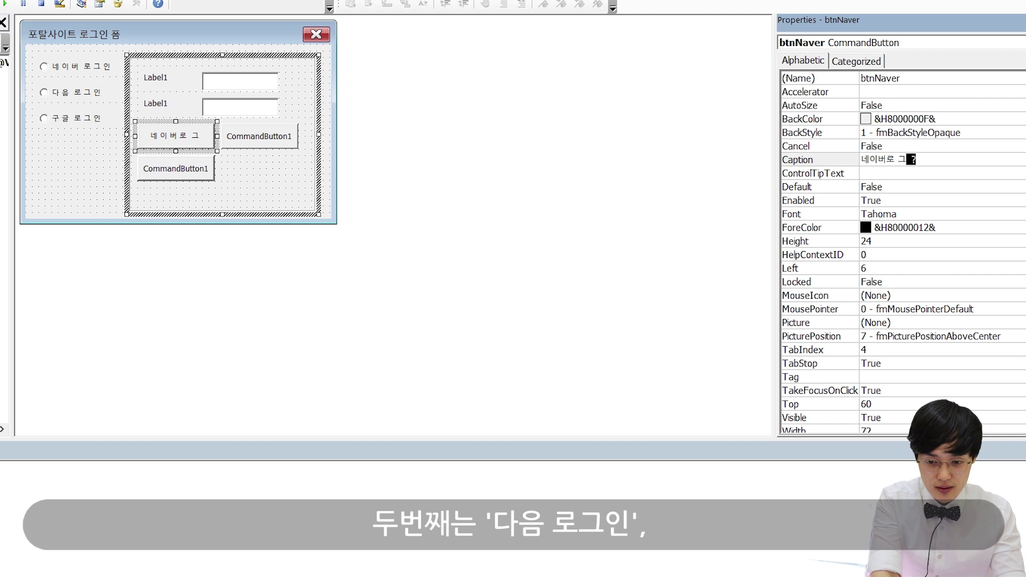
pyautogui.press('BackSpace')
pyautogui.press('BackSpace')
pyautogui.press('BackSpace')
pyautogui.press('BackSpace')
pyautogui.write('로그인')
pyautogui.press('Return')
# Caption the second and third login buttons 다음 로그인 and 구글 로그인
pyautogui.click(270, 140)
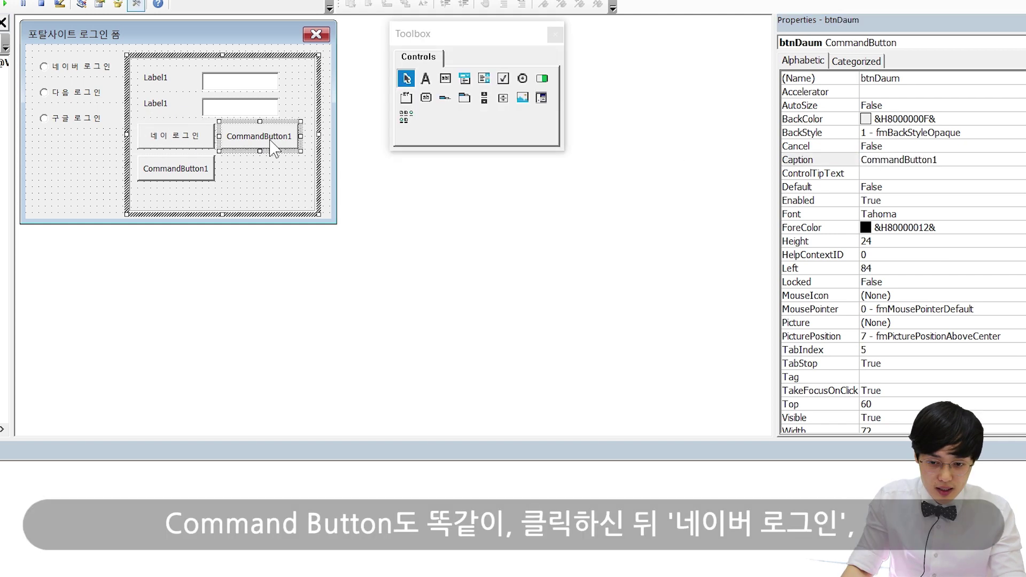
pyautogui.doubleClick(920, 163)
pyautogui.write('다음 로그인')
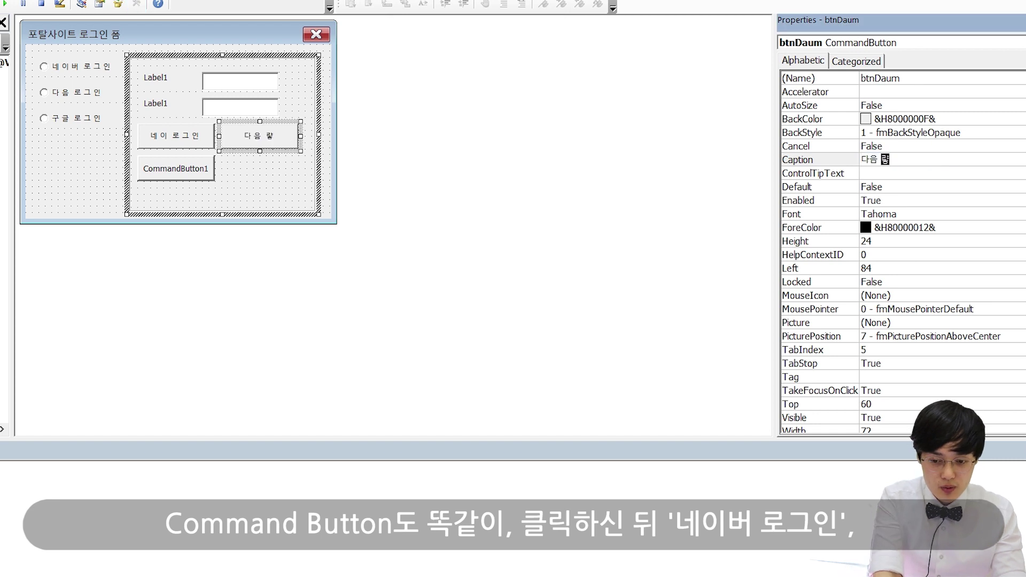
pyautogui.press('Return')
pyautogui.click(194, 173)
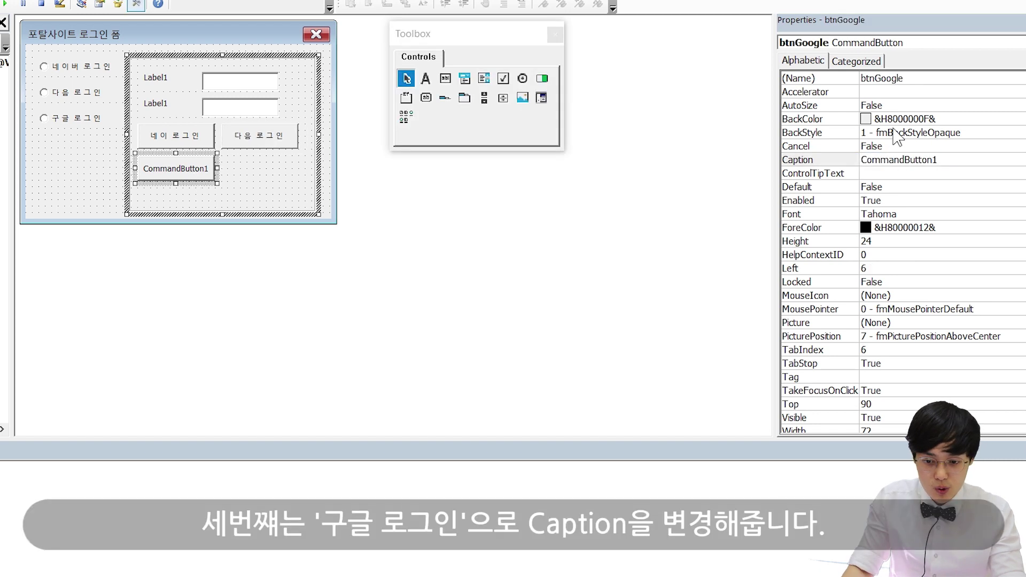
pyautogui.doubleClick(947, 161)
pyautogui.write('국ㄹ')
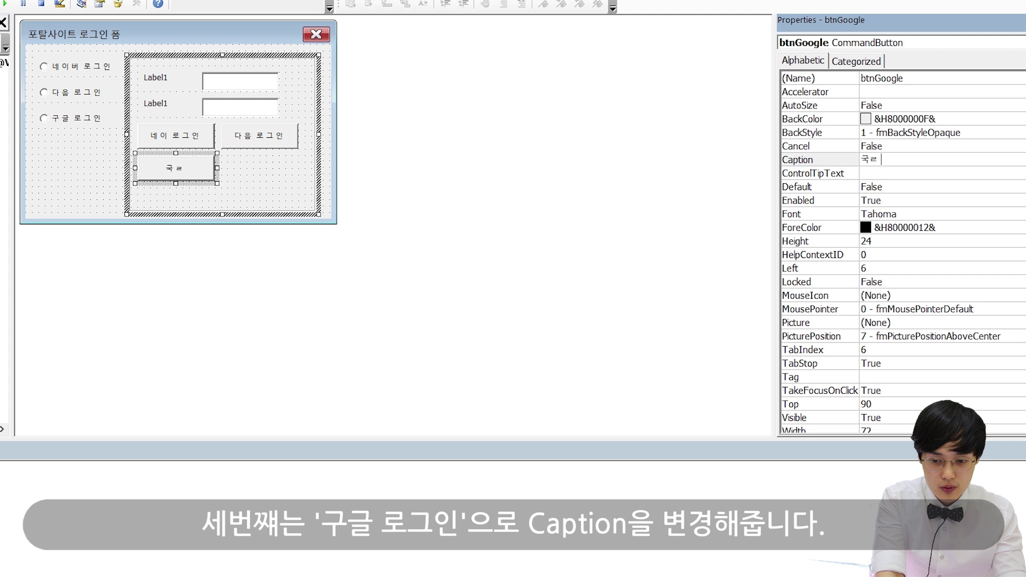
pyautogui.write('글 로그인')
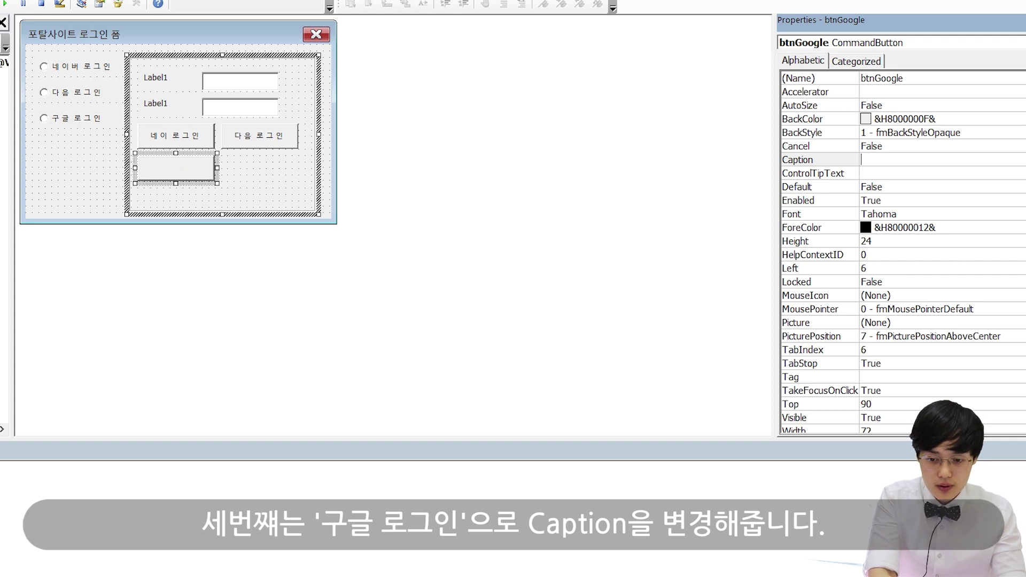
pyautogui.press('Return')
# Correct the misspelled 네이버 로그인 caption on the first login button
pyautogui.click(78, 161)
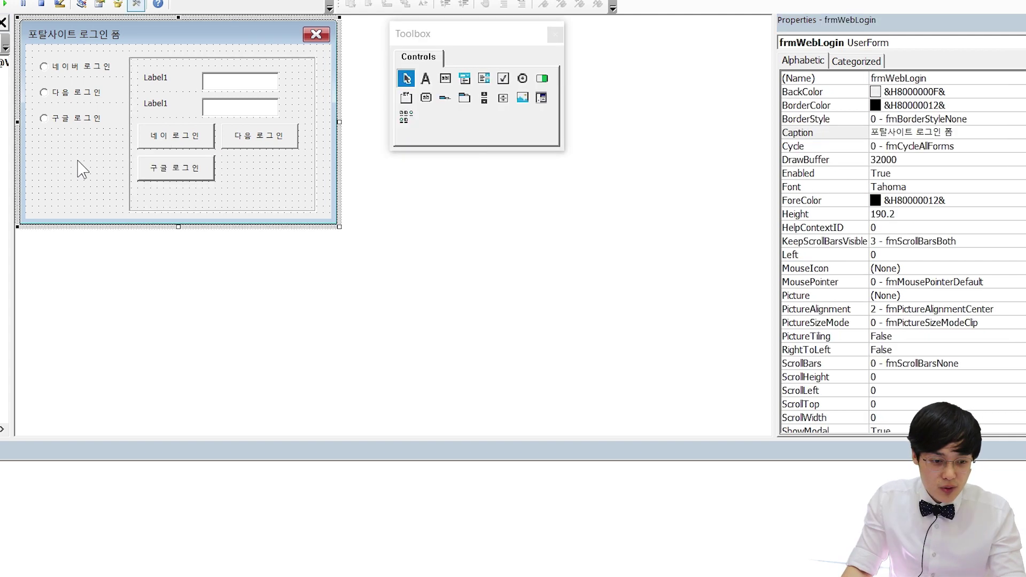
pyautogui.click(108, 79)
pyautogui.click(171, 137)
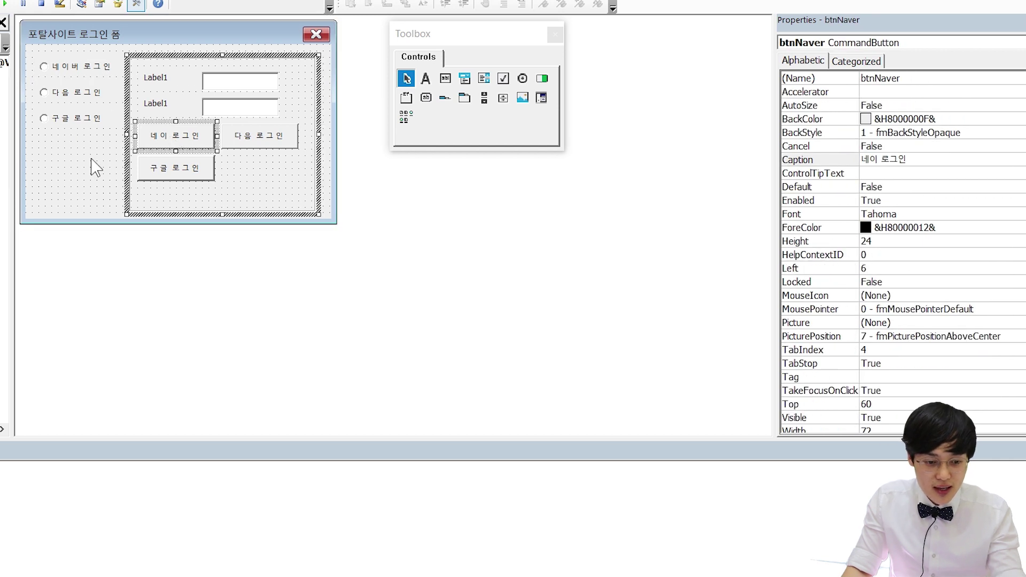
pyautogui.click(875, 159)
pyautogui.write('버')
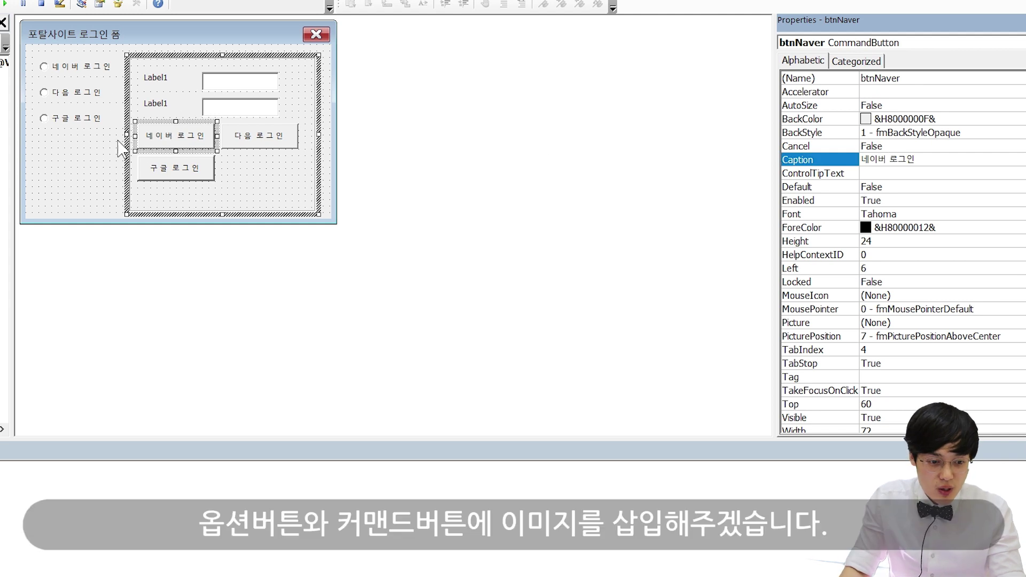
pyautogui.click(91, 72)
# Load the Naver, Daum and Google 로고 images as the three option buttons' Picture
pyautogui.click(154, 140)
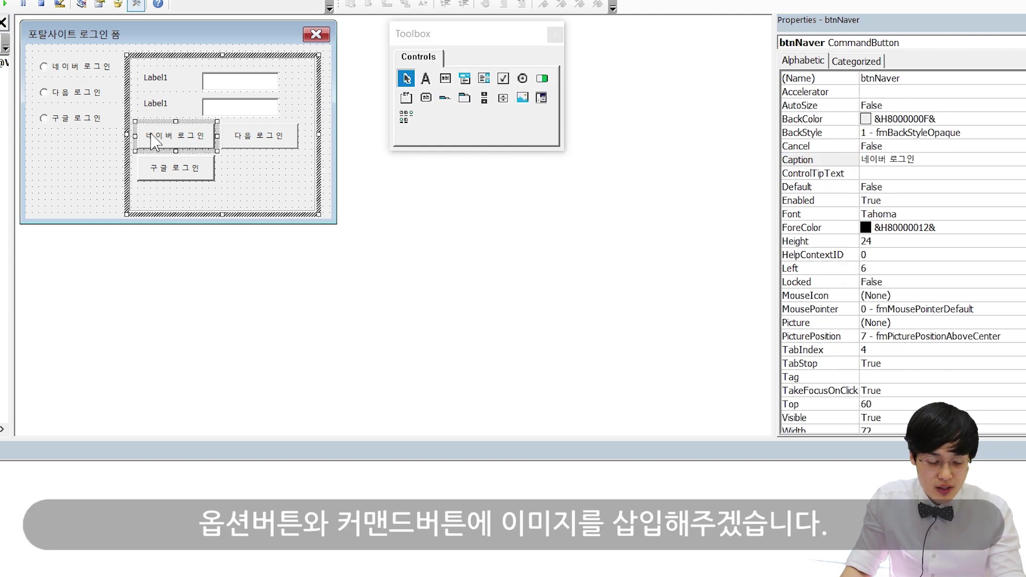
pyautogui.click(83, 67)
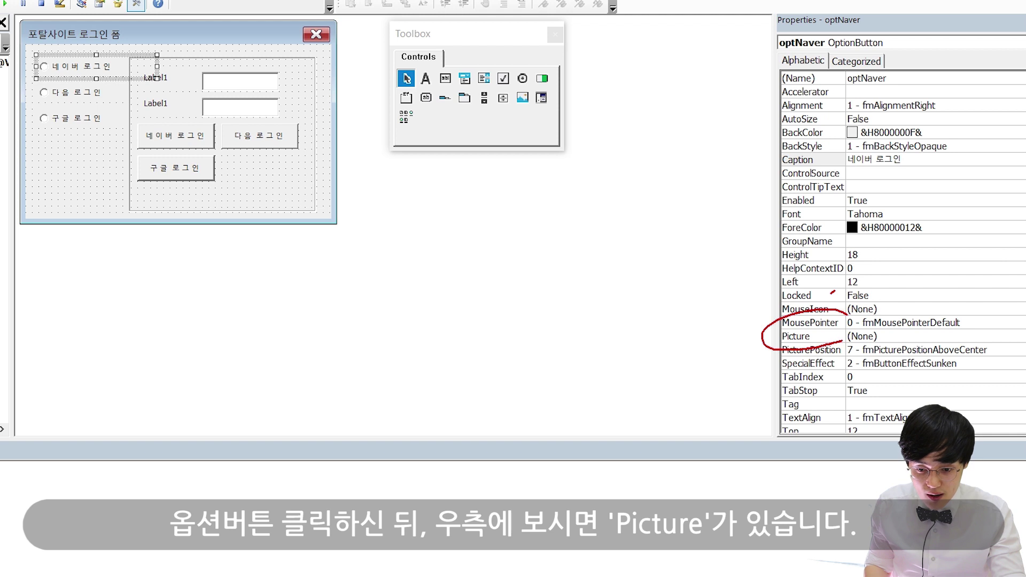
pyautogui.click(973, 336)
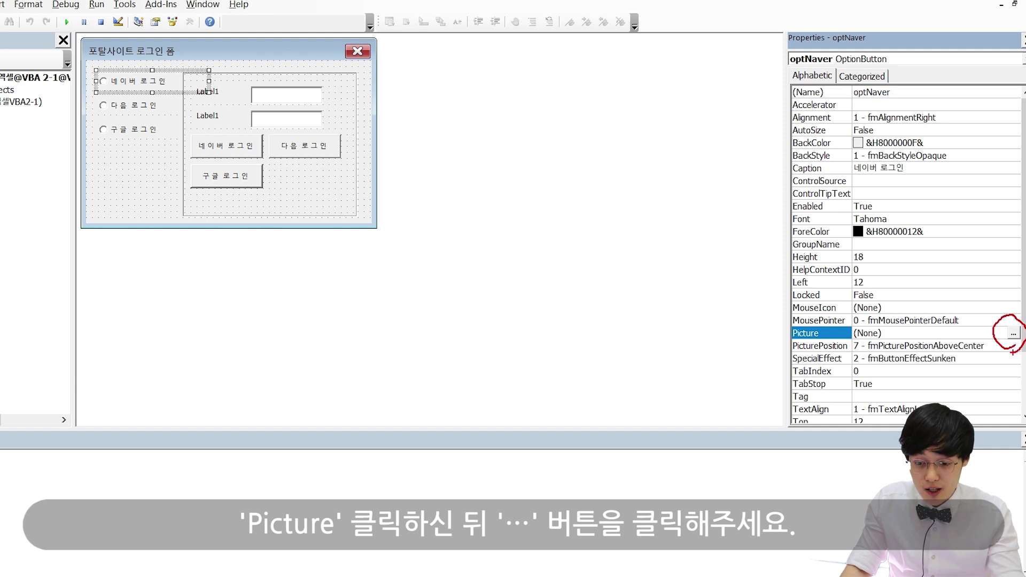
pyautogui.click(1013, 333)
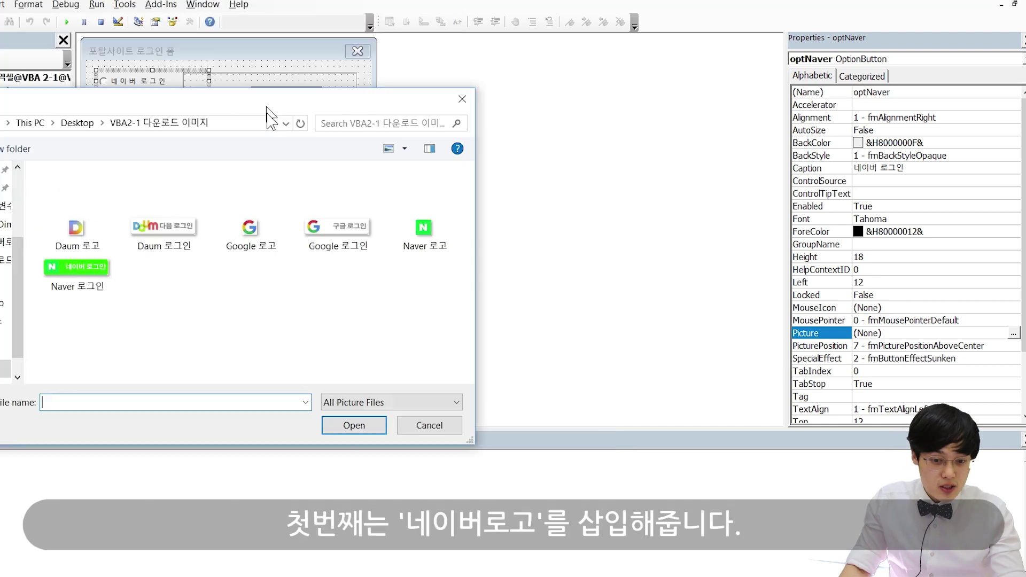
pyautogui.doubleClick(437, 242)
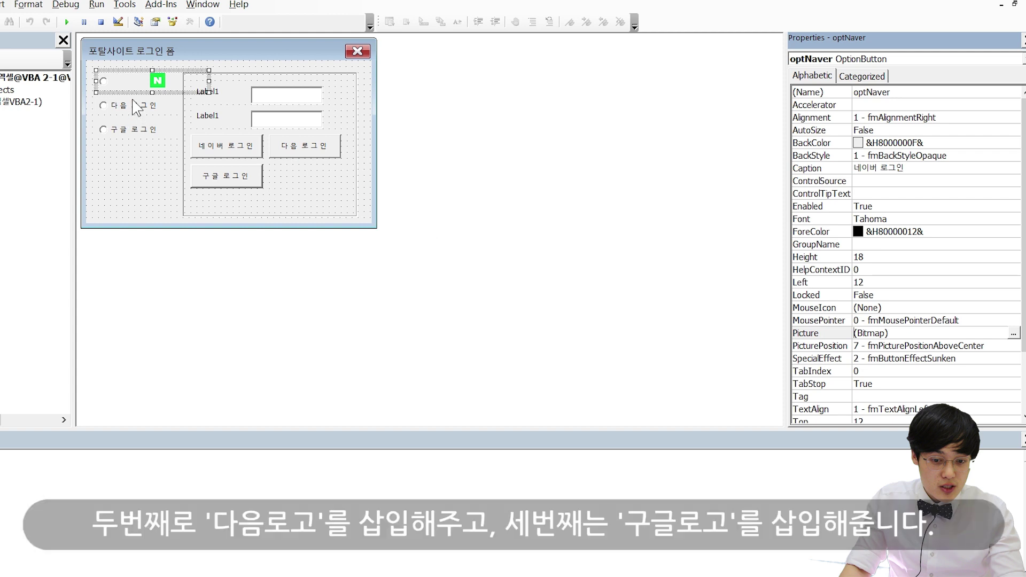
pyautogui.click(134, 109)
pyautogui.click(1014, 333)
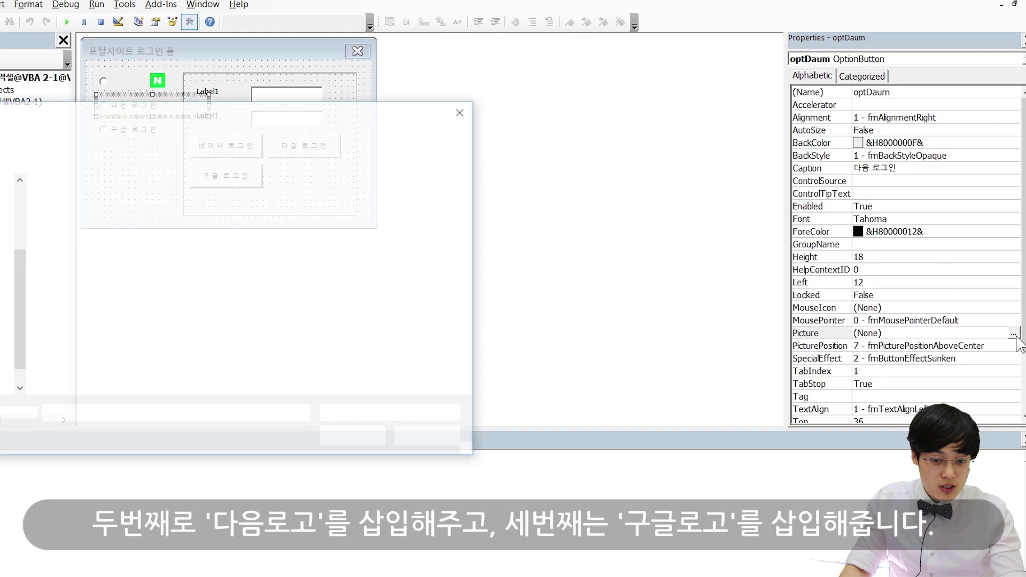
pyautogui.click(89, 236)
pyautogui.doubleClick(88, 236)
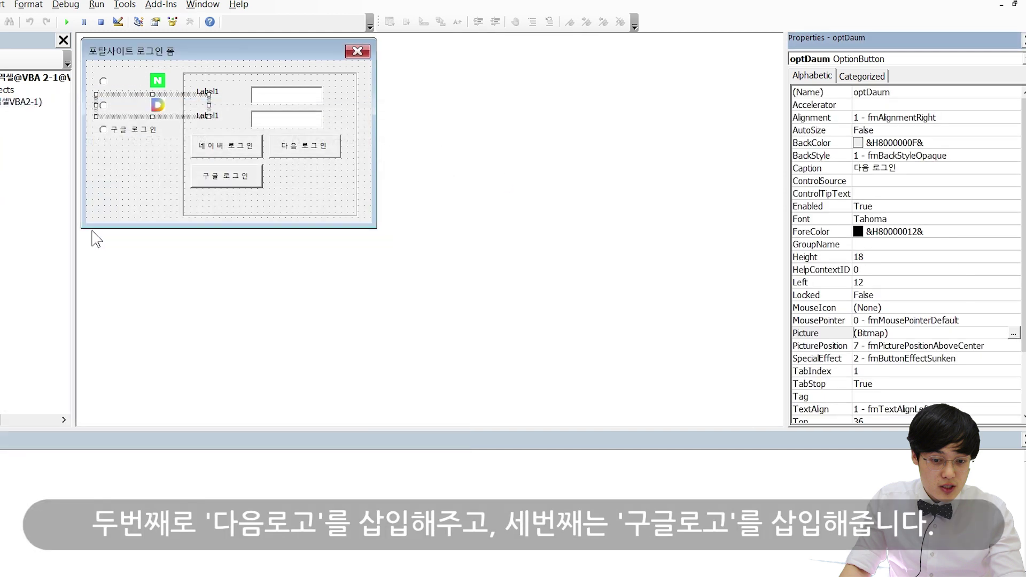
pyautogui.click(118, 132)
pyautogui.click(1014, 333)
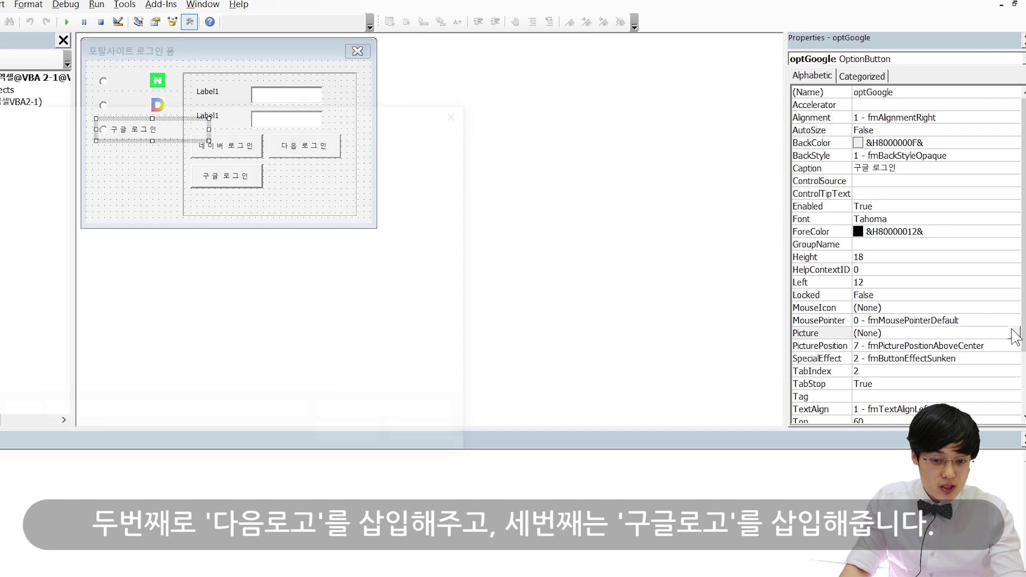
pyautogui.click(248, 227)
pyautogui.doubleClick(248, 228)
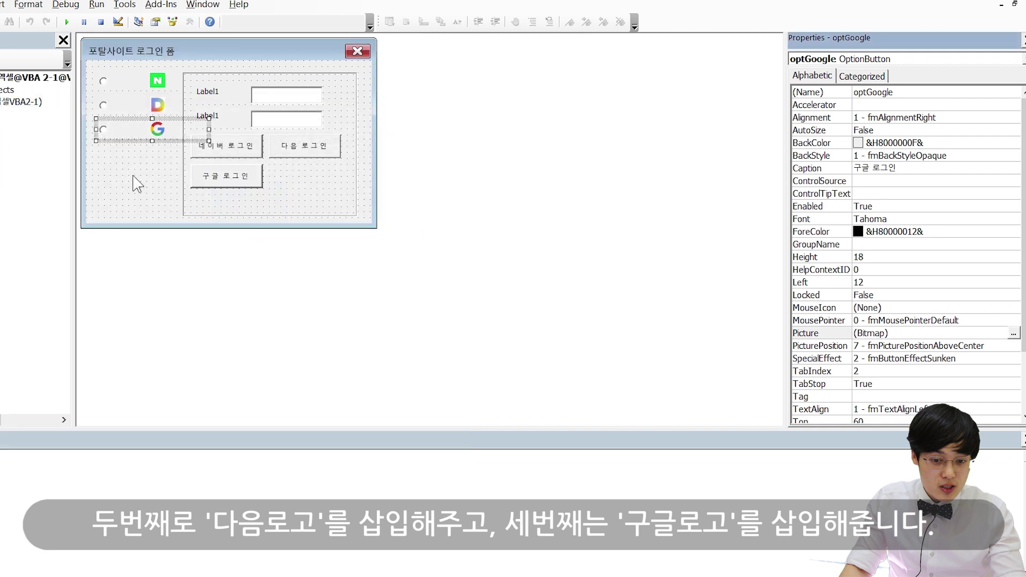
# Load the matching Naver, Daum and Google 로그인 images onto the three login buttons
pyautogui.click(135, 178)
pyautogui.click(231, 146)
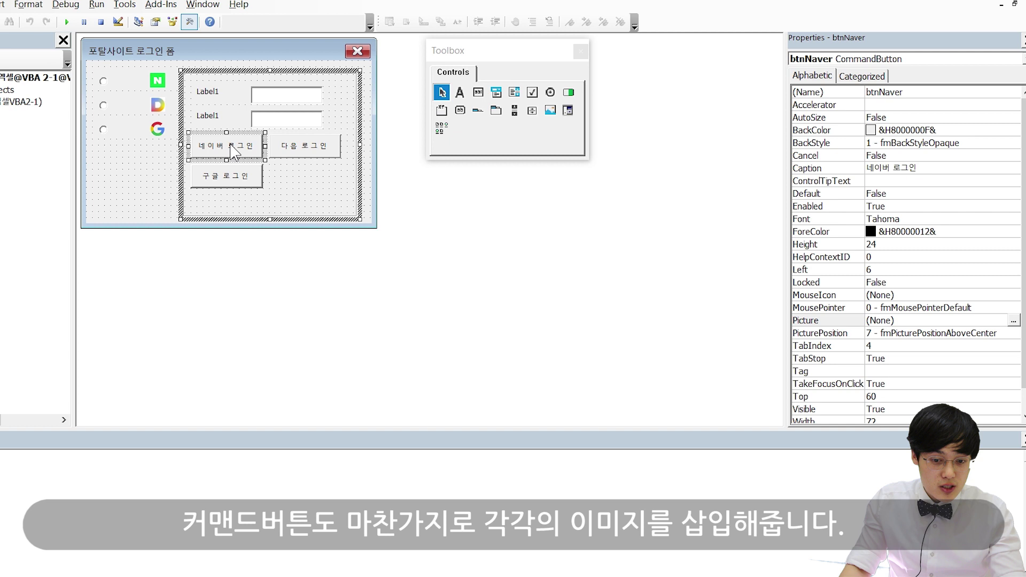
pyautogui.click(1014, 320)
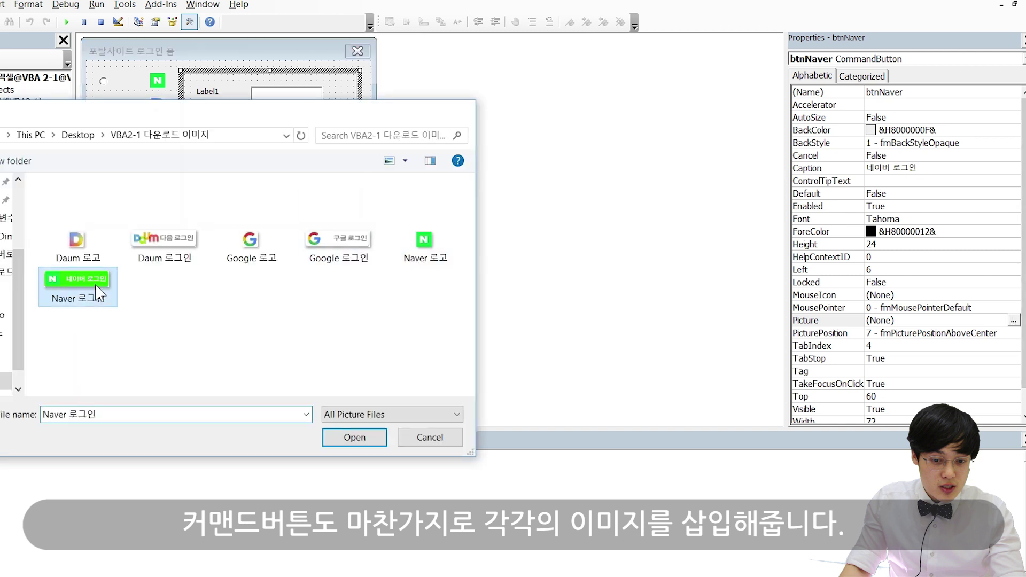
pyautogui.doubleClick(97, 287)
pyautogui.click(302, 144)
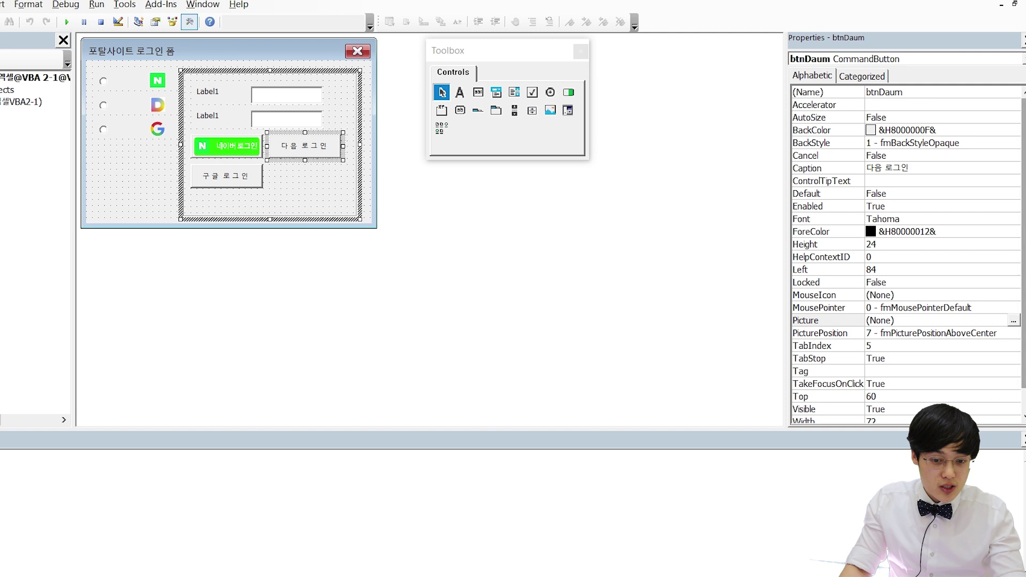
pyautogui.click(1015, 320)
pyautogui.doubleClick(164, 242)
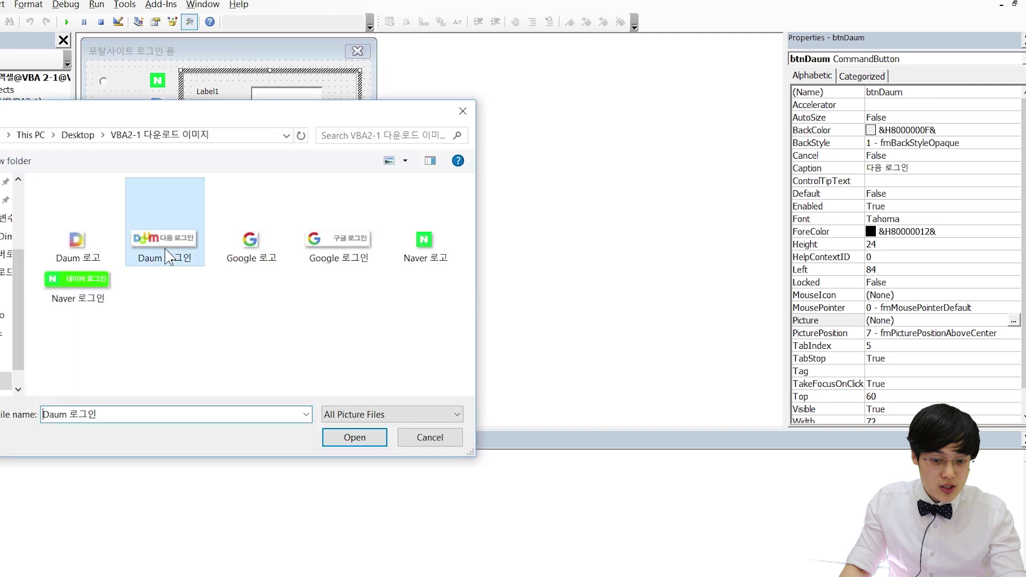
pyautogui.click(218, 187)
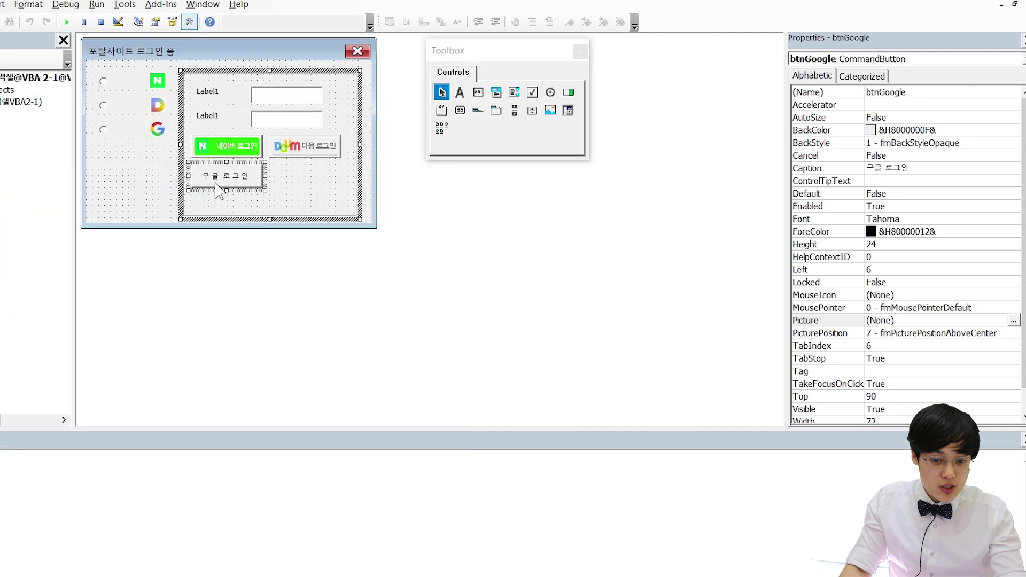
pyautogui.click(1014, 320)
pyautogui.doubleClick(372, 237)
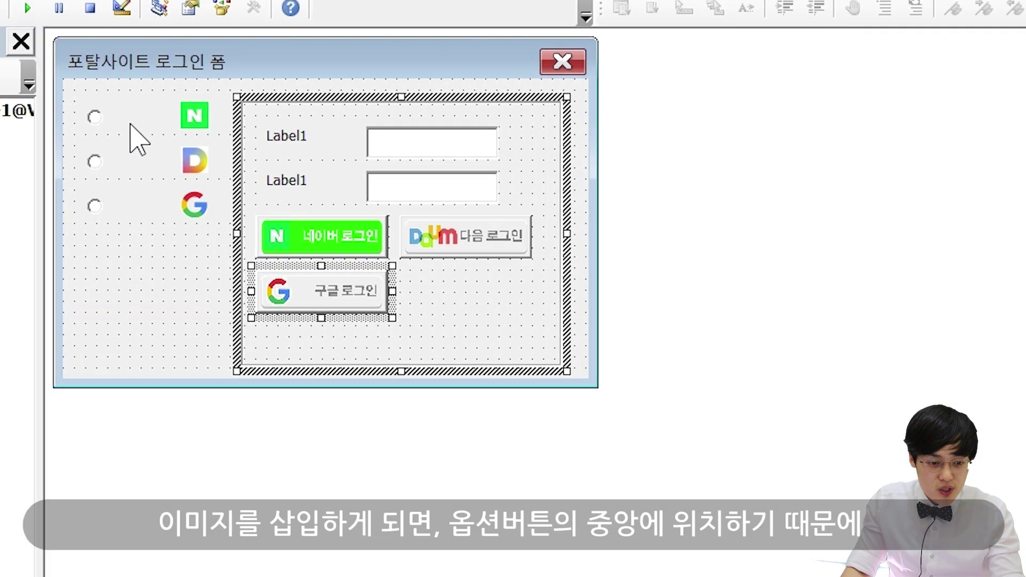
# Set the option buttons' PicturePosition to 1 - fmPicturePositionLeftCenter so logos sit left of captions
pyautogui.click(136, 137)
pyautogui.click(145, 166)
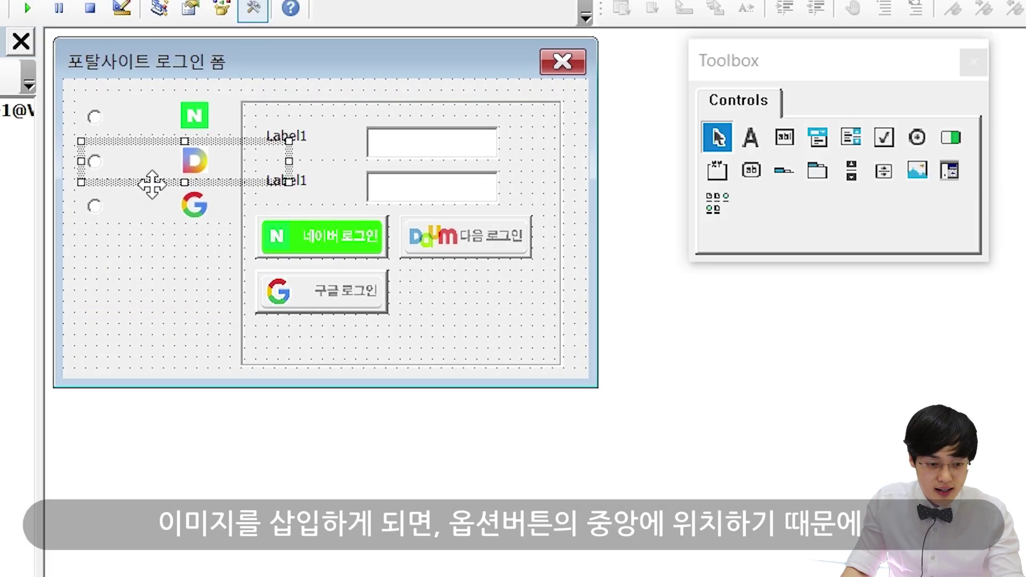
pyautogui.click(161, 216)
pyautogui.click(188, 133)
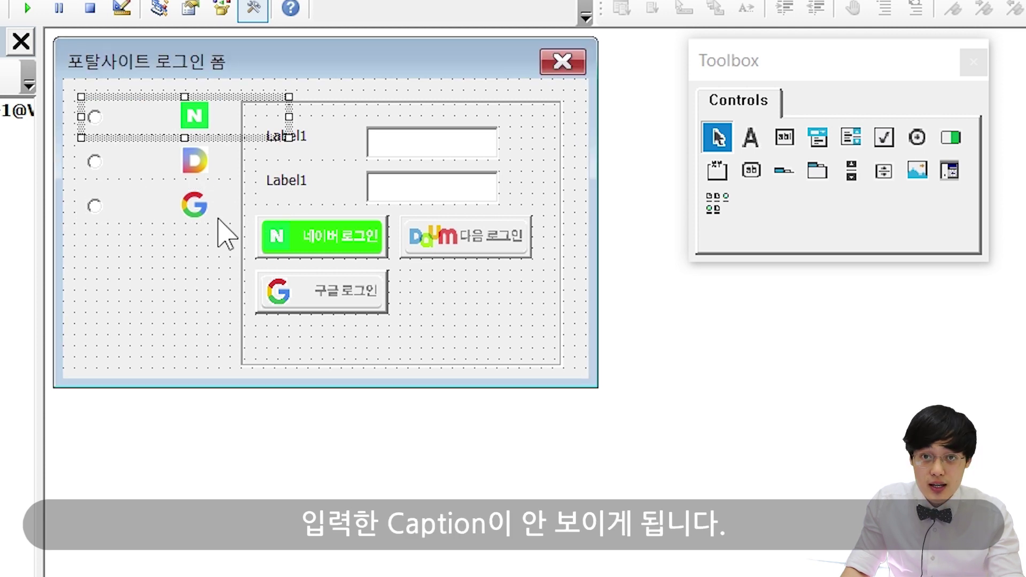
pyautogui.click(191, 155)
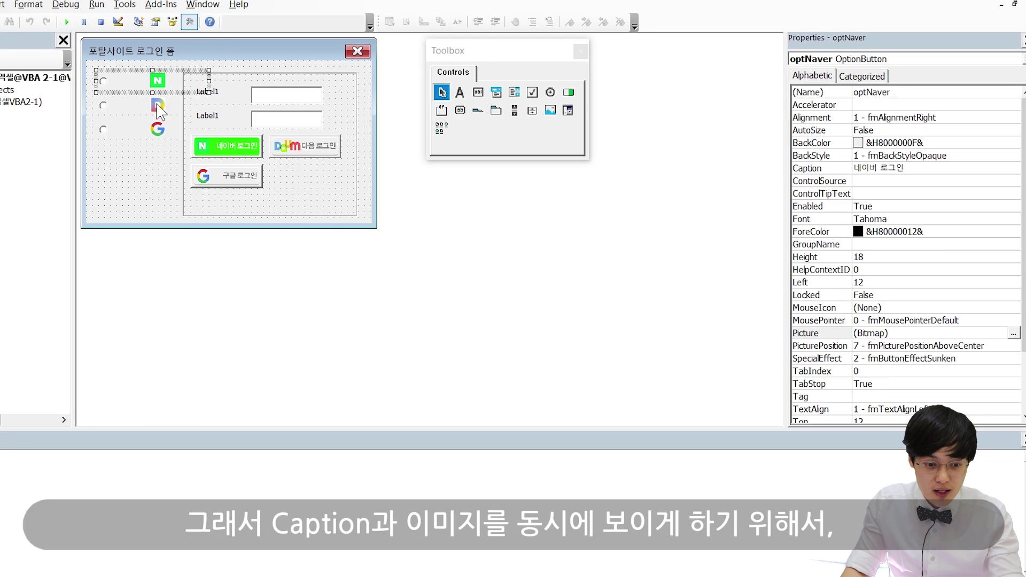
pyautogui.click(882, 347)
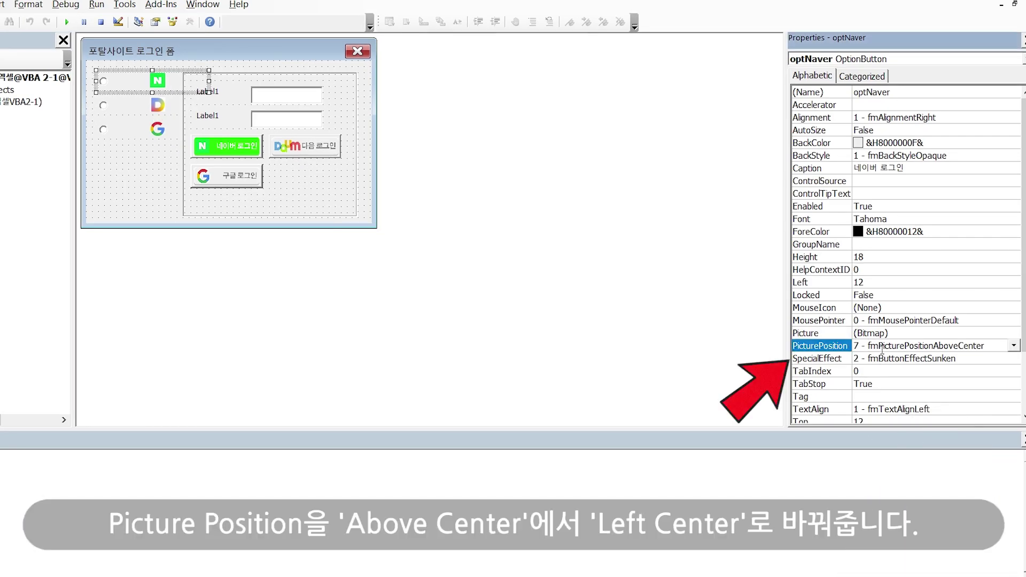
pyautogui.click(1013, 346)
pyautogui.click(977, 369)
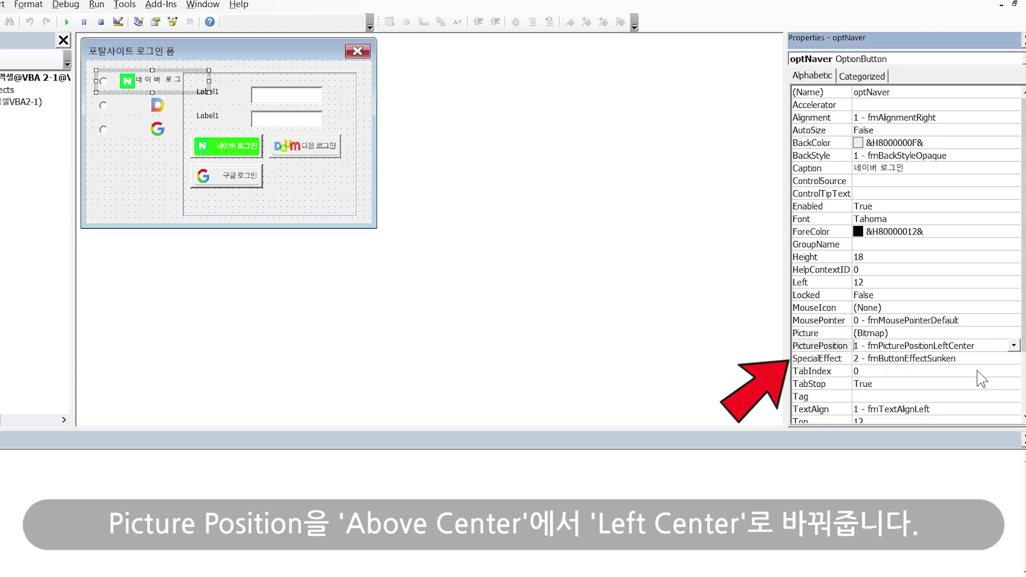
pyautogui.click(149, 107)
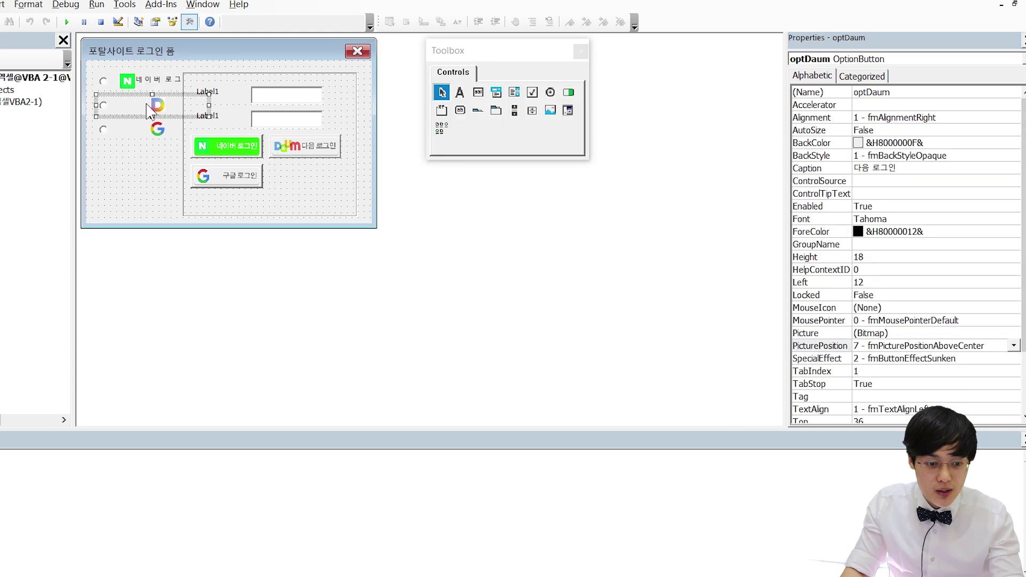
pyautogui.click(152, 126)
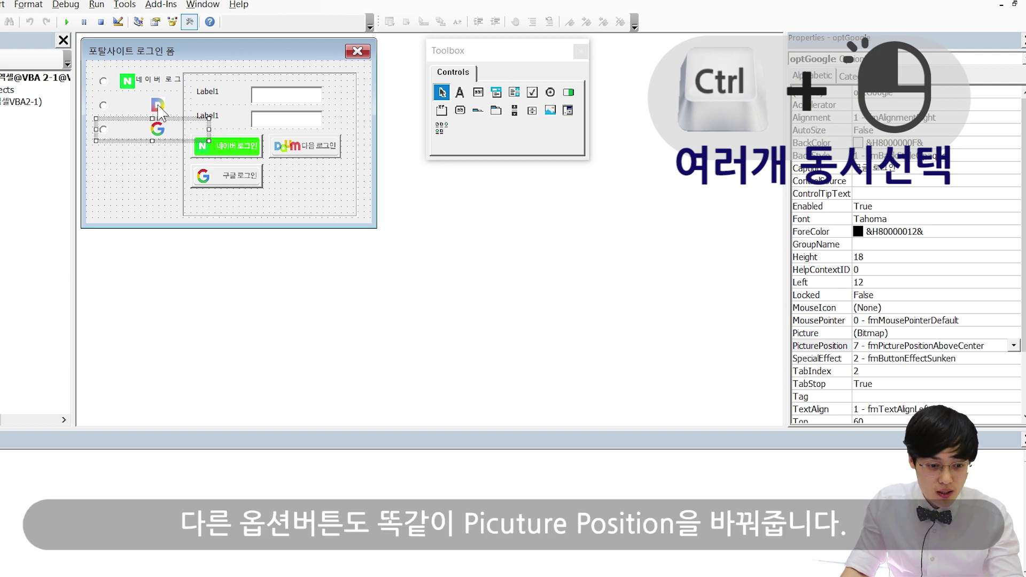
pyautogui.keyDown('ctrl'); pyautogui.click(159, 110); pyautogui.keyUp('ctrl')
pyautogui.click(1015, 308)
pyautogui.click(972, 330)
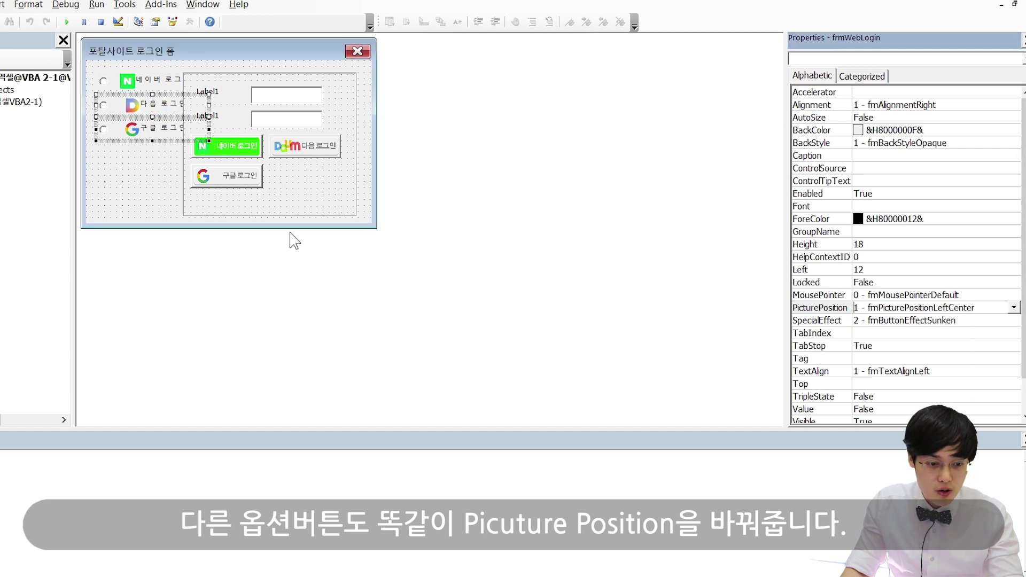
# Make all three login option buttons slightly narrower
pyautogui.click(138, 195)
pyautogui.click(134, 92)
pyautogui.keyDown('ctrl'); pyautogui.click(138, 107); pyautogui.keyUp('ctrl')
pyautogui.keyDown('ctrl'); pyautogui.click(142, 130); pyautogui.keyUp('ctrl')
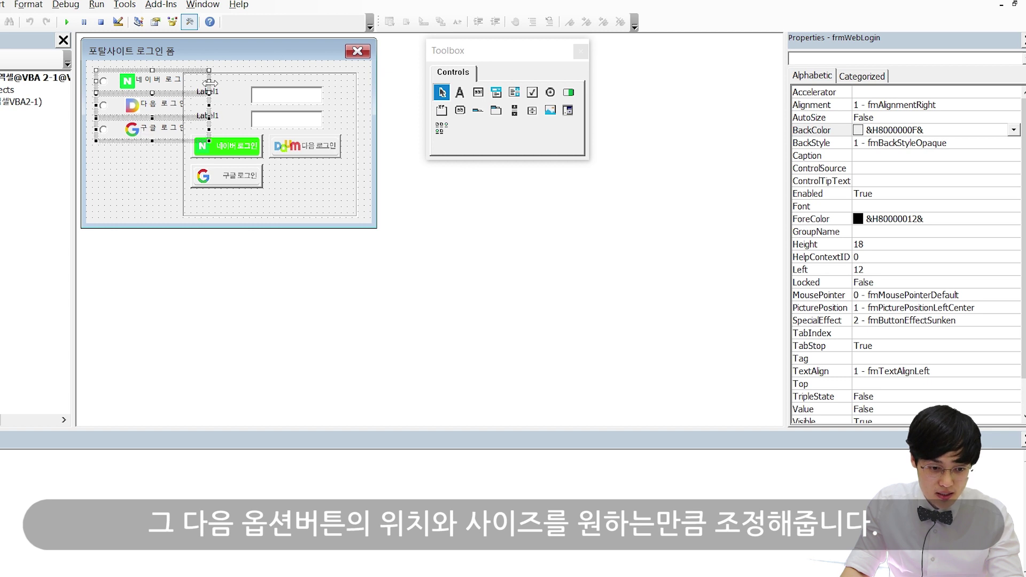
pyautogui.moveTo(199, 82); pyautogui.dragTo(193, 83)
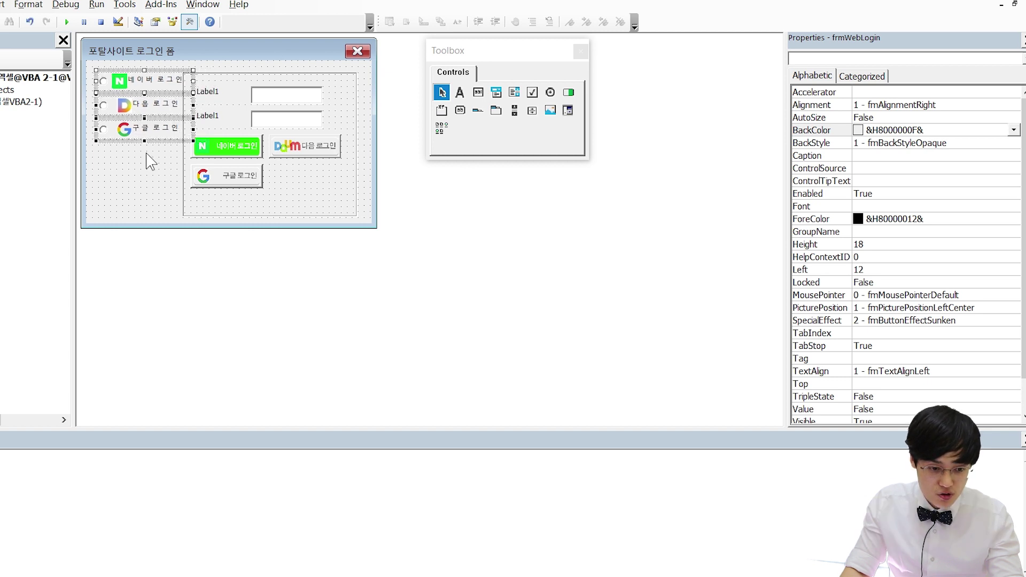
# Shift Frame1 slightly to the right on the form
pyautogui.click(151, 162)
pyautogui.click(291, 83)
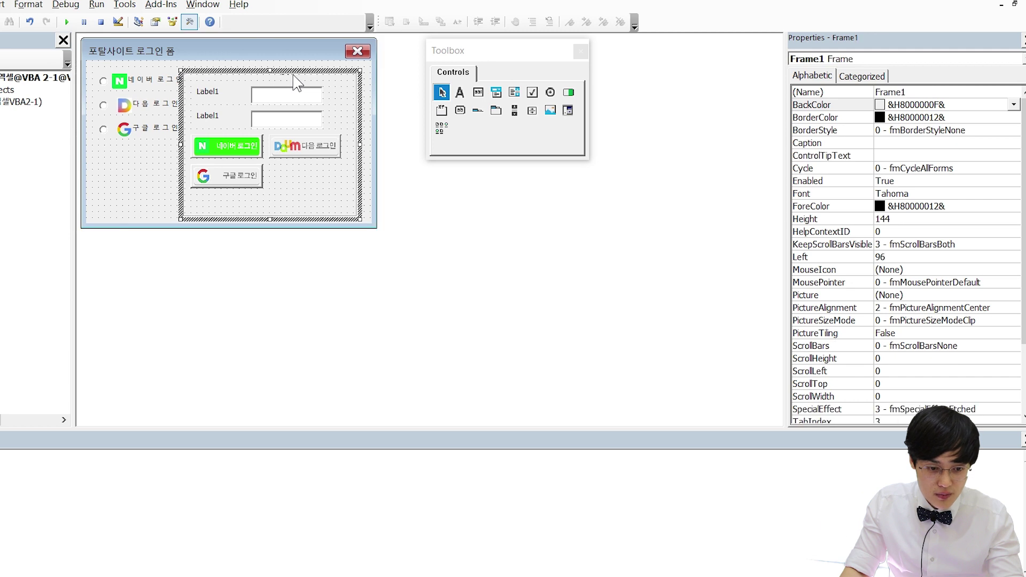
pyautogui.moveTo(312, 77); pyautogui.dragTo(324, 78)
pyautogui.click(165, 160)
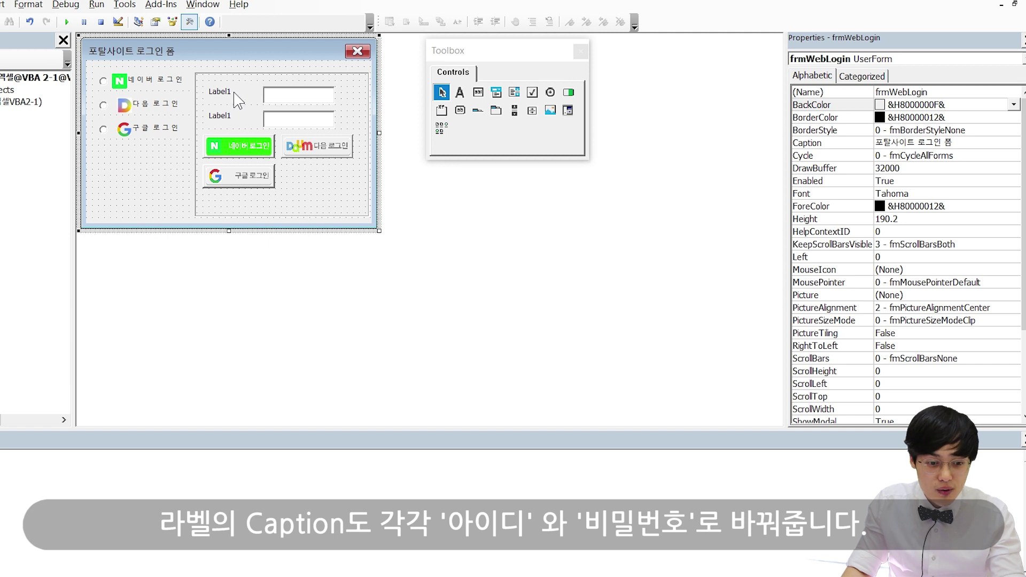
# Set Label1's caption to '아이디 :' and Label2's caption to '비밀번호 :'
pyautogui.click(233, 92)
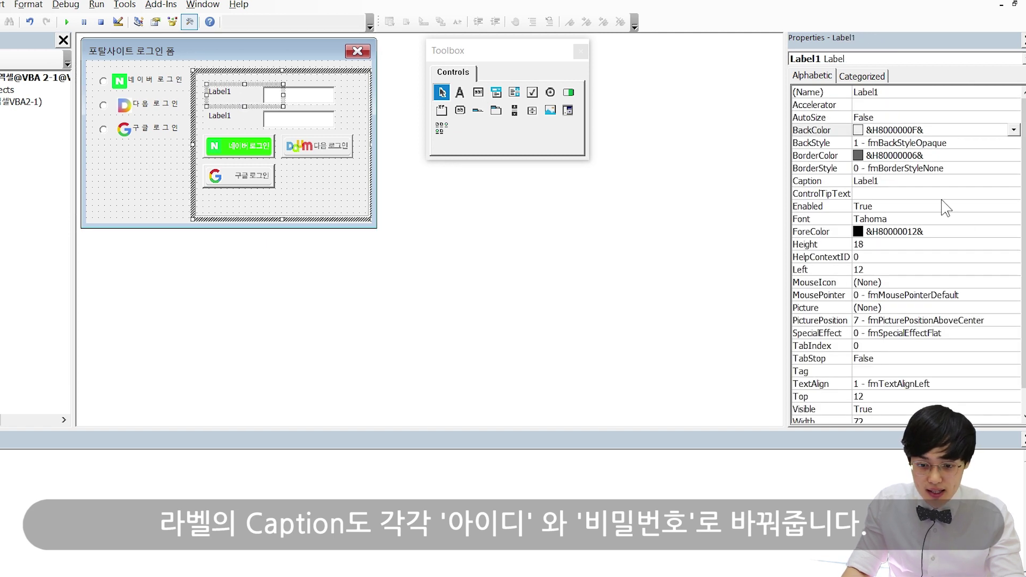
pyautogui.click(913, 181)
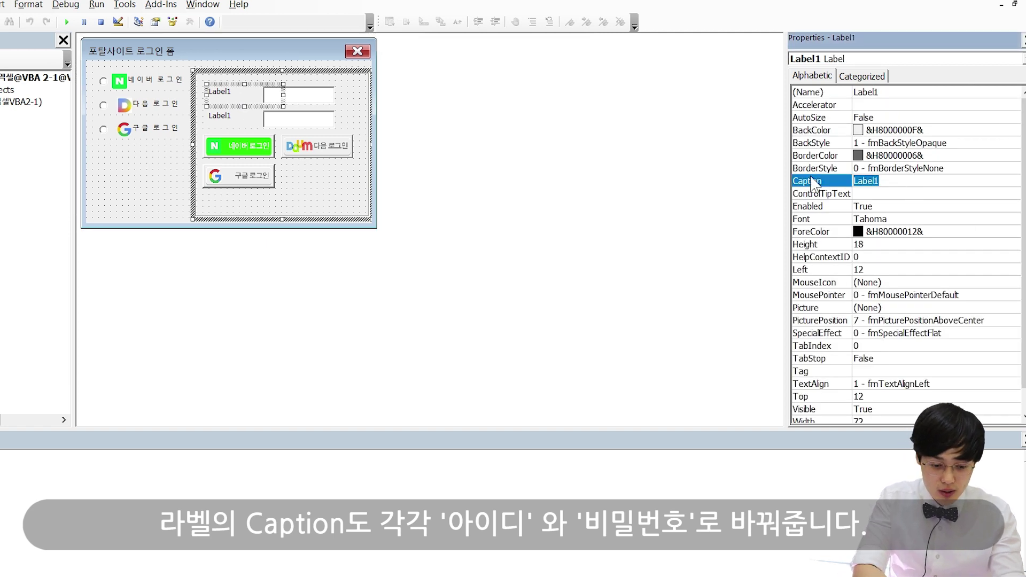
pyautogui.write('dkdle')
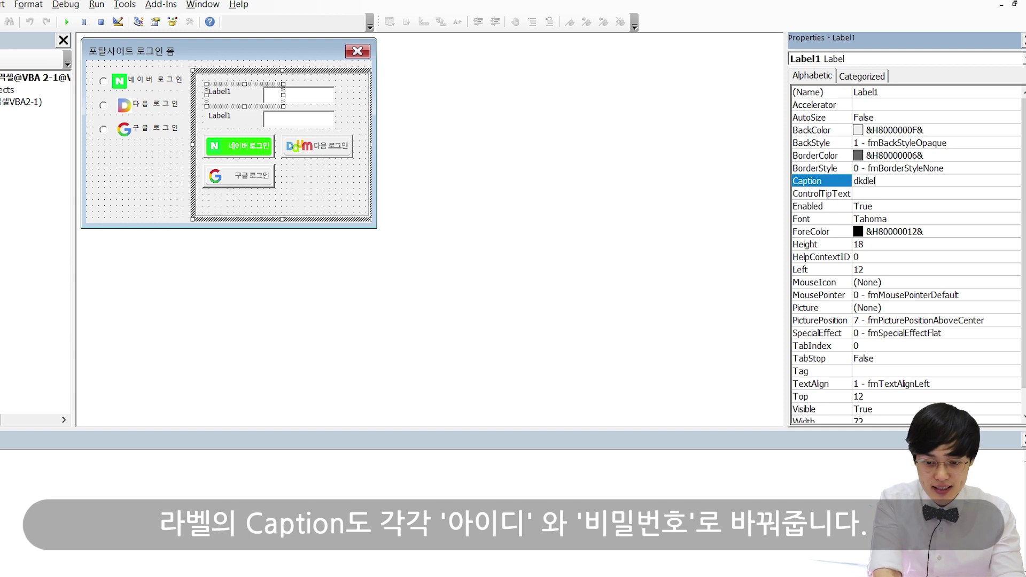
pyautogui.write('el')
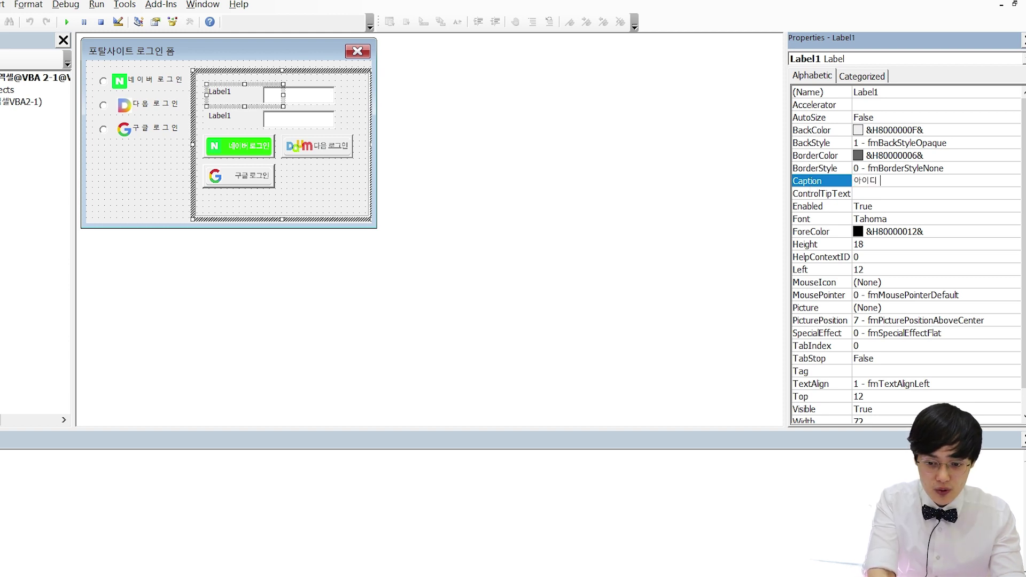
pyautogui.write(':')
pyautogui.press('Return')
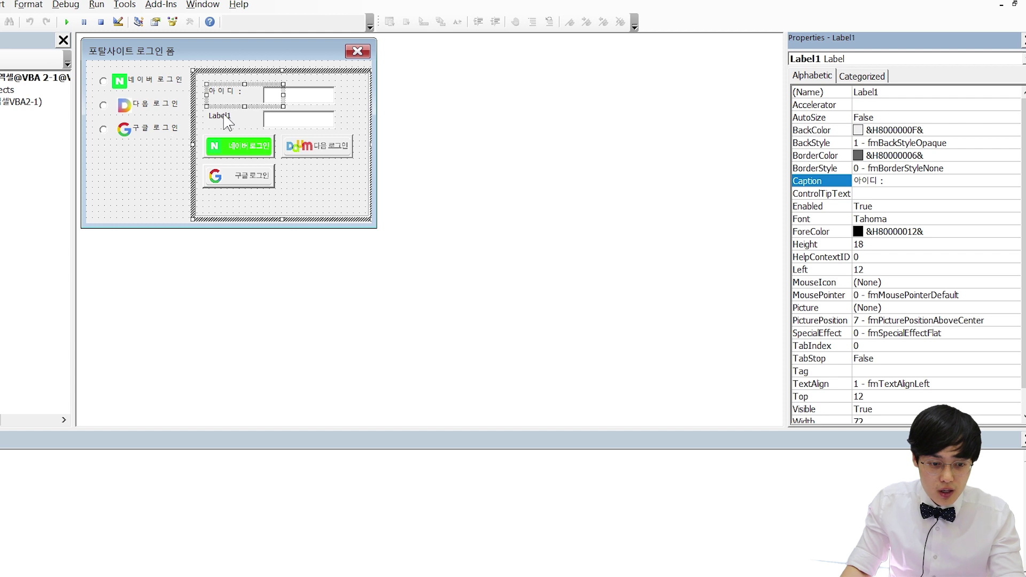
pyautogui.click(228, 122)
pyautogui.doubleClick(882, 183)
pyautogui.write('비밀번호 :')
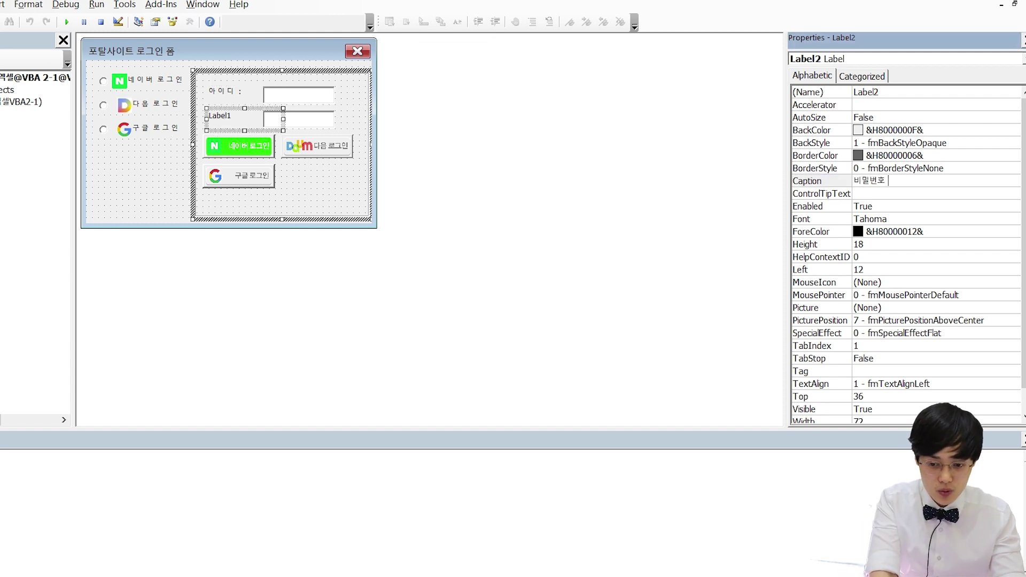
pyautogui.press('Return')
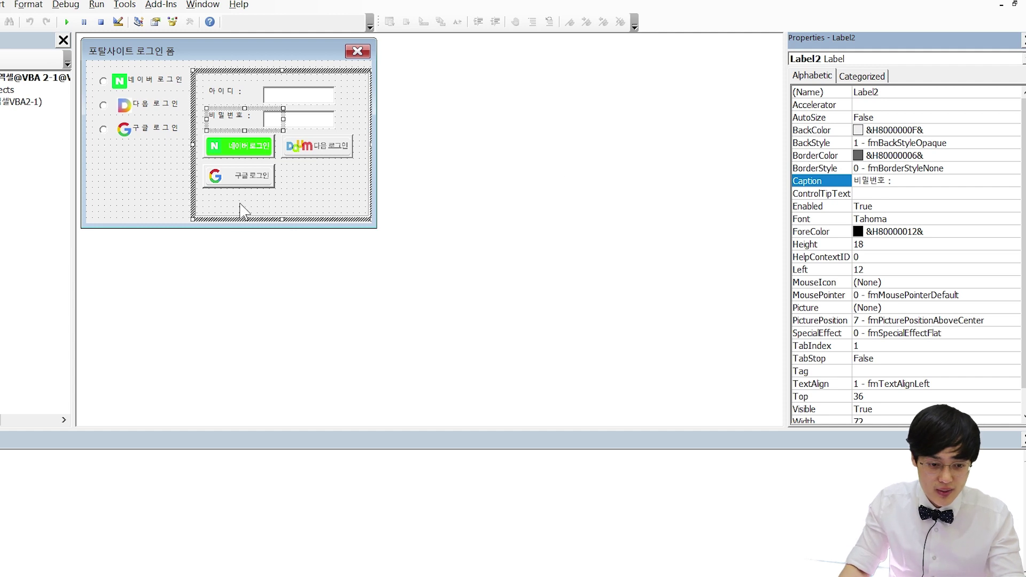
pyautogui.click(140, 202)
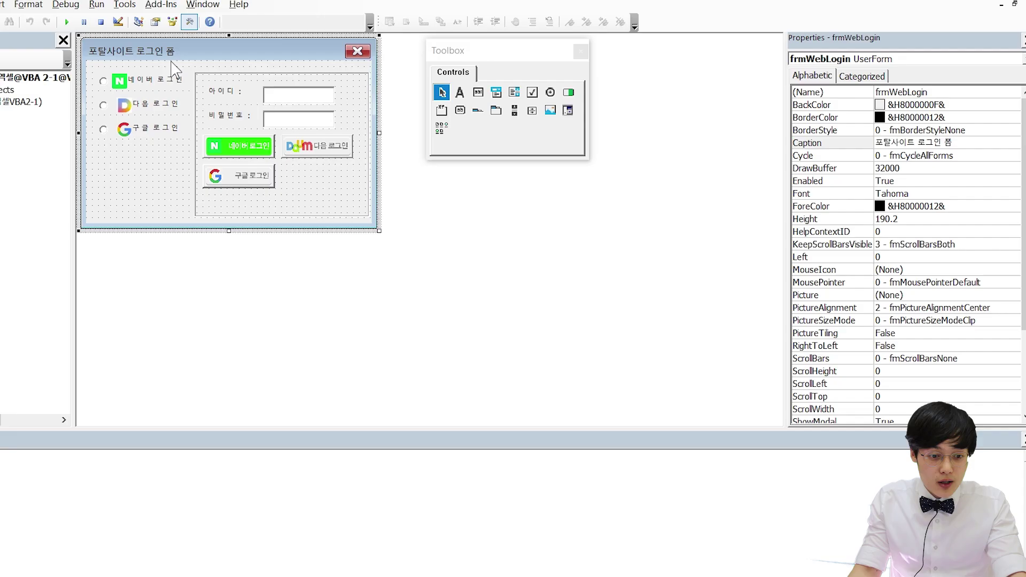
pyautogui.click(171, 80)
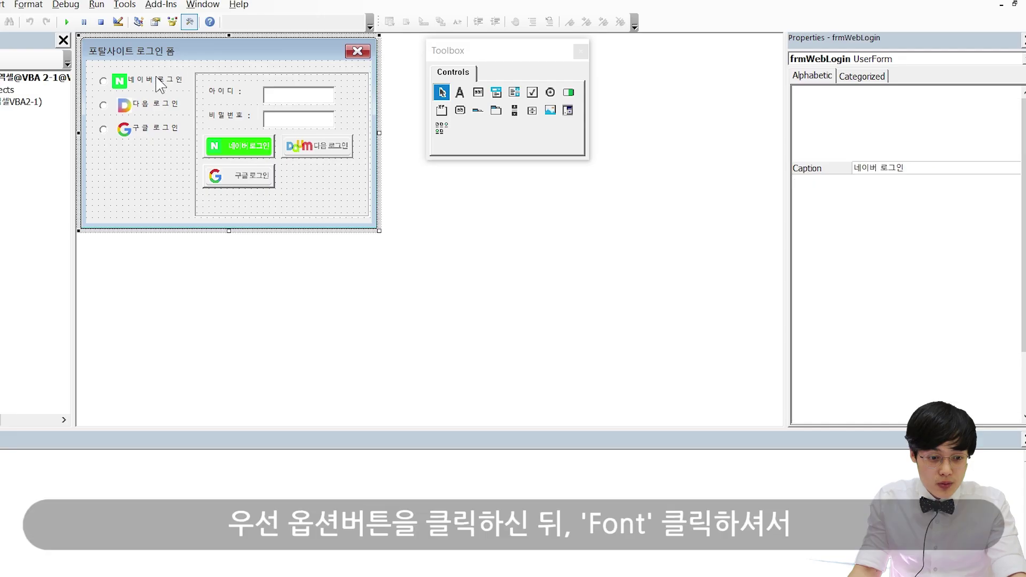
# Give the three login option buttons an Arial Bold font
pyautogui.keyDown('ctrl'); pyautogui.click(145, 112); pyautogui.keyUp('ctrl')
pyautogui.keyDown('ctrl'); pyautogui.click(139, 128); pyautogui.keyUp('ctrl')
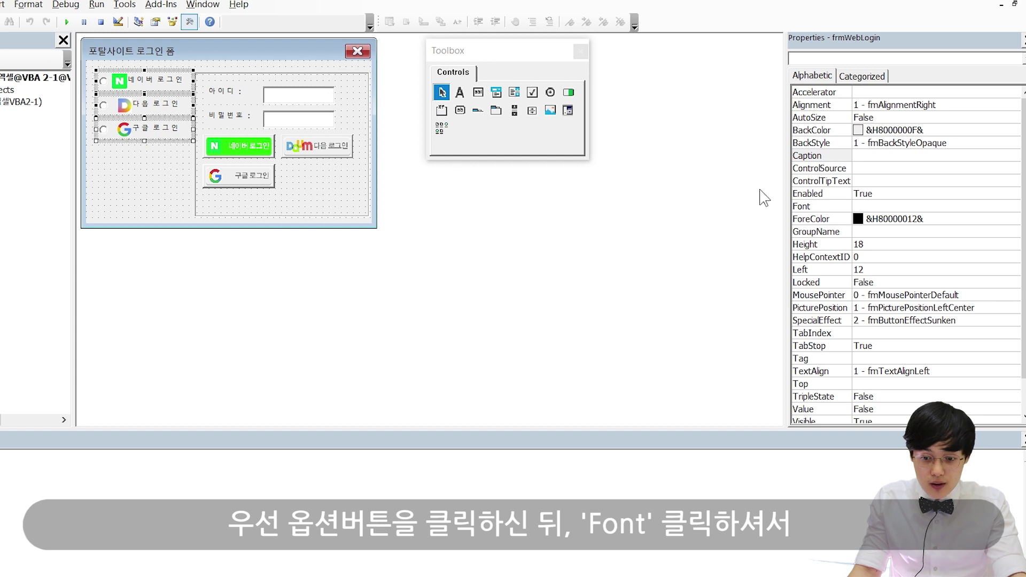
pyautogui.click(928, 207)
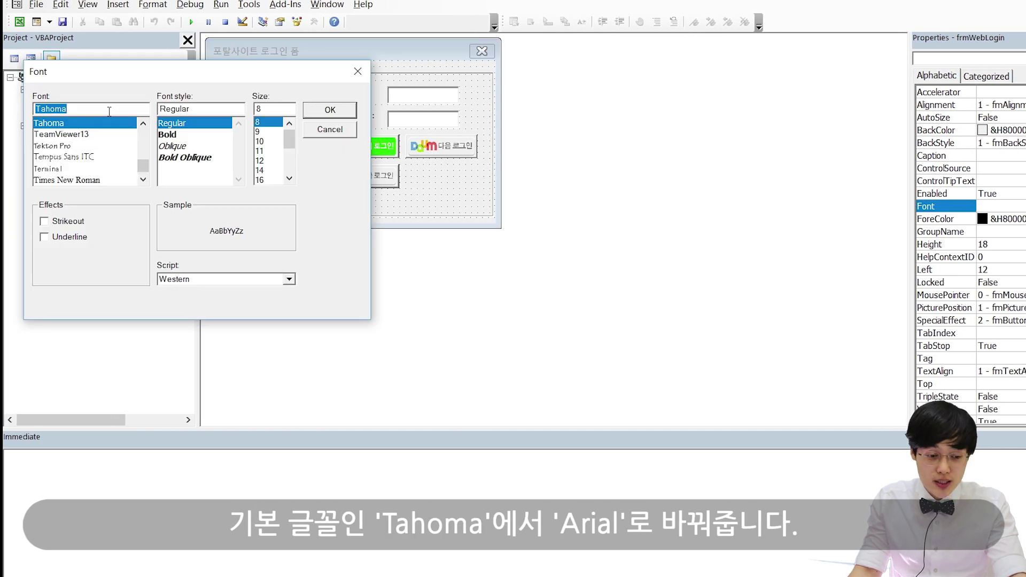
pyautogui.write('a')
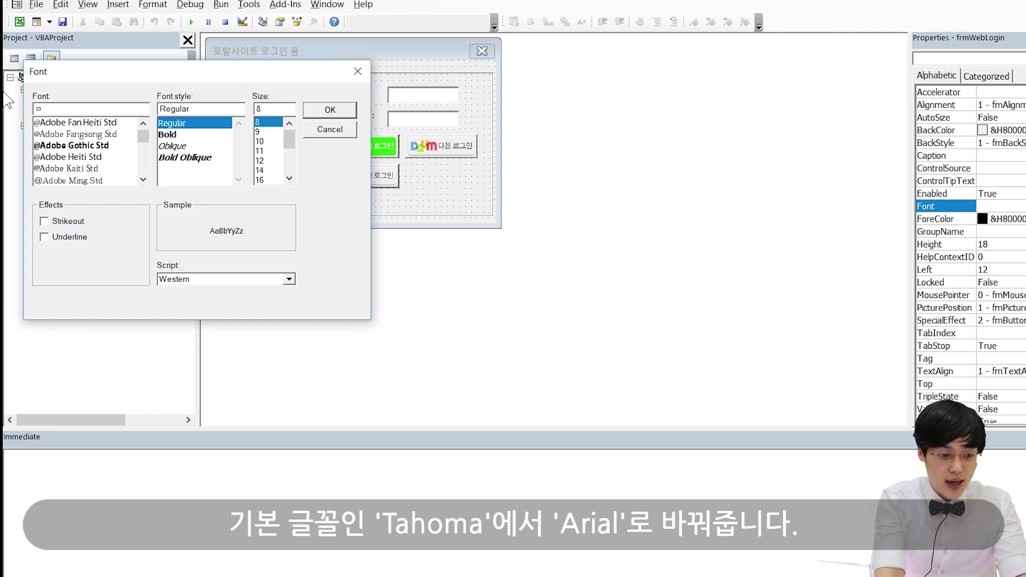
pyautogui.write('rial')
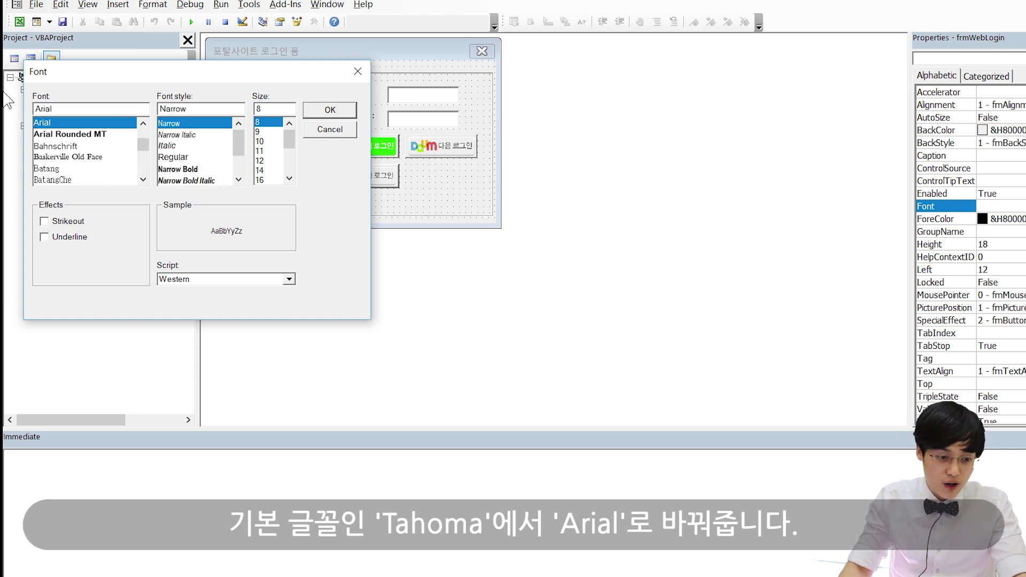
pyautogui.moveTo(241, 145); pyautogui.dragTo(242, 162)
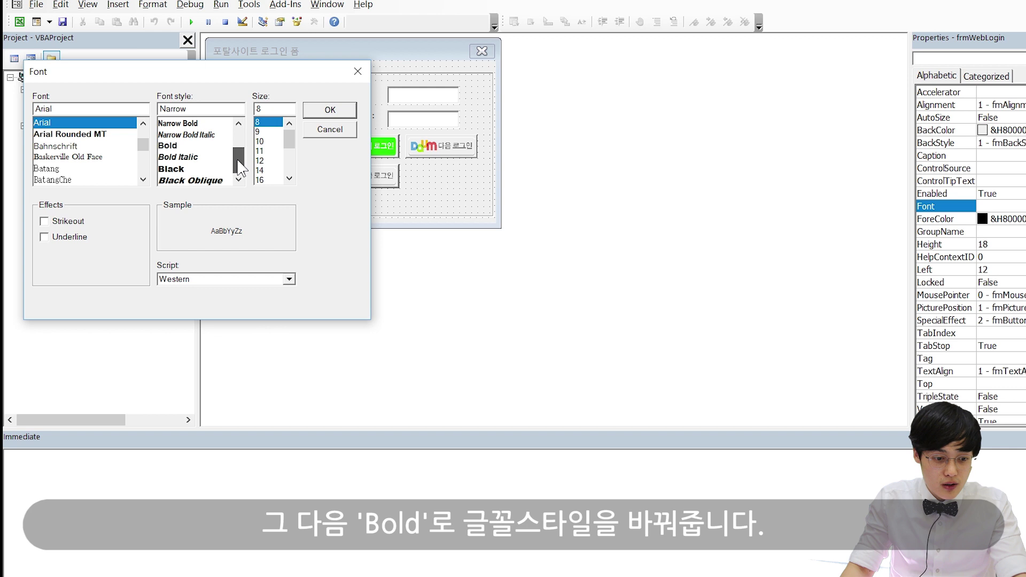
pyautogui.click(180, 145)
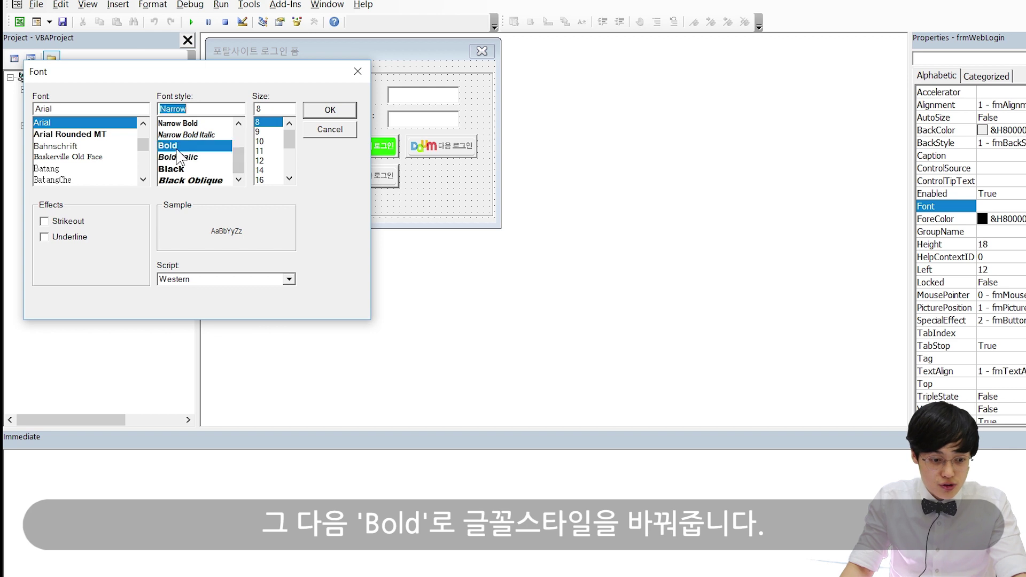
pyautogui.click(330, 110)
pyautogui.click(267, 188)
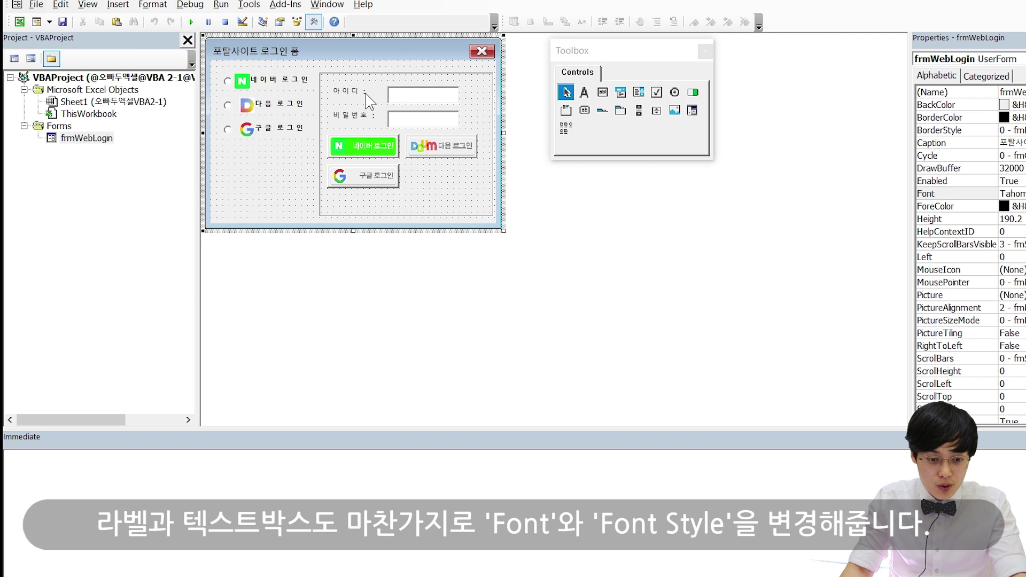
# Apply Arial Bold size 8 to the 아이디 : and 비밀번호 : labels
pyautogui.click(366, 95)
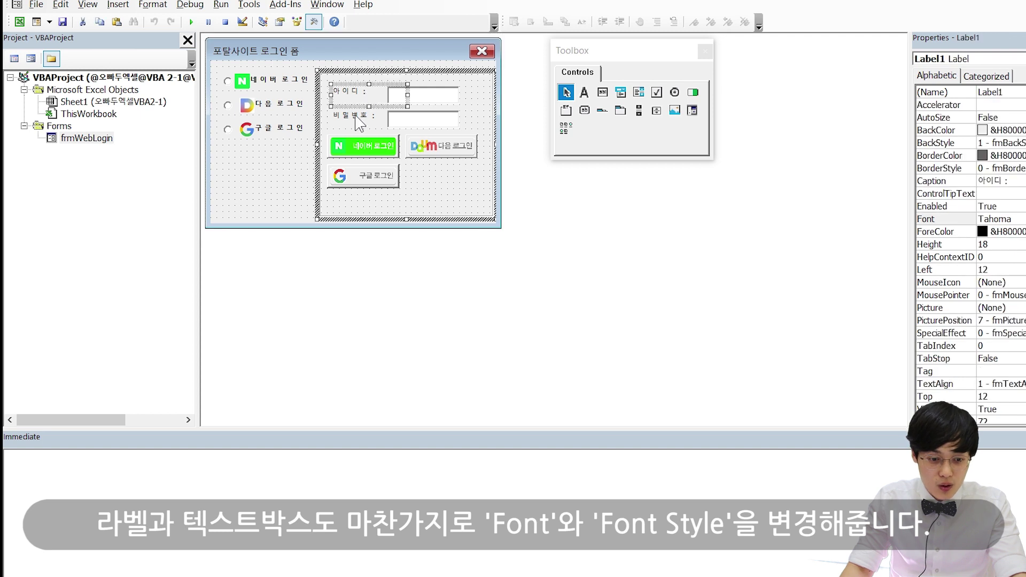
pyautogui.keyDown('ctrl'); pyautogui.click(359, 123); pyautogui.keyUp('ctrl')
pyautogui.keyDown('ctrl'); pyautogui.click(414, 93); pyautogui.keyUp('ctrl')
pyautogui.keyDown('ctrl'); pyautogui.click(422, 120); pyautogui.keyUp('ctrl')
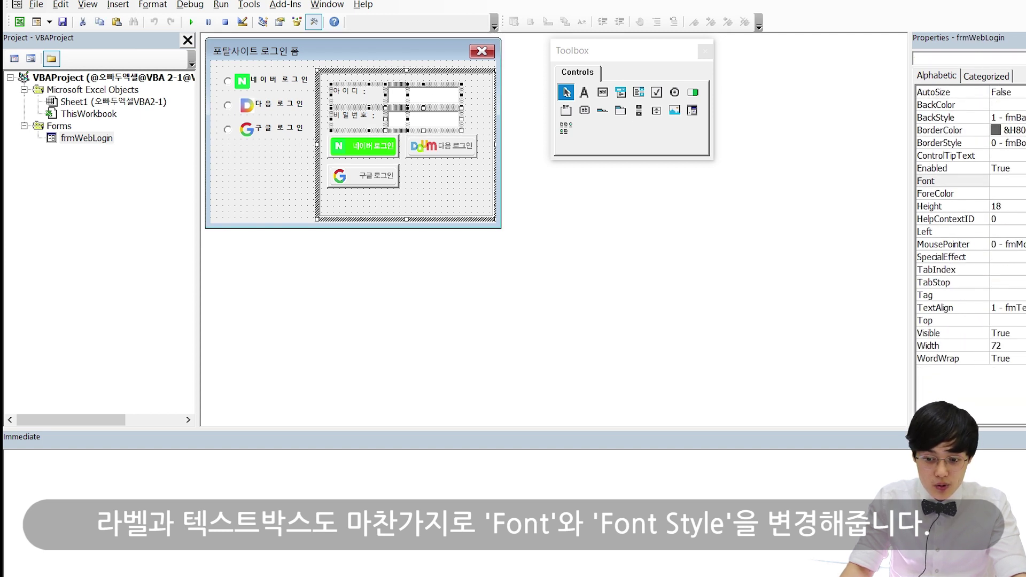
pyautogui.write('airl')
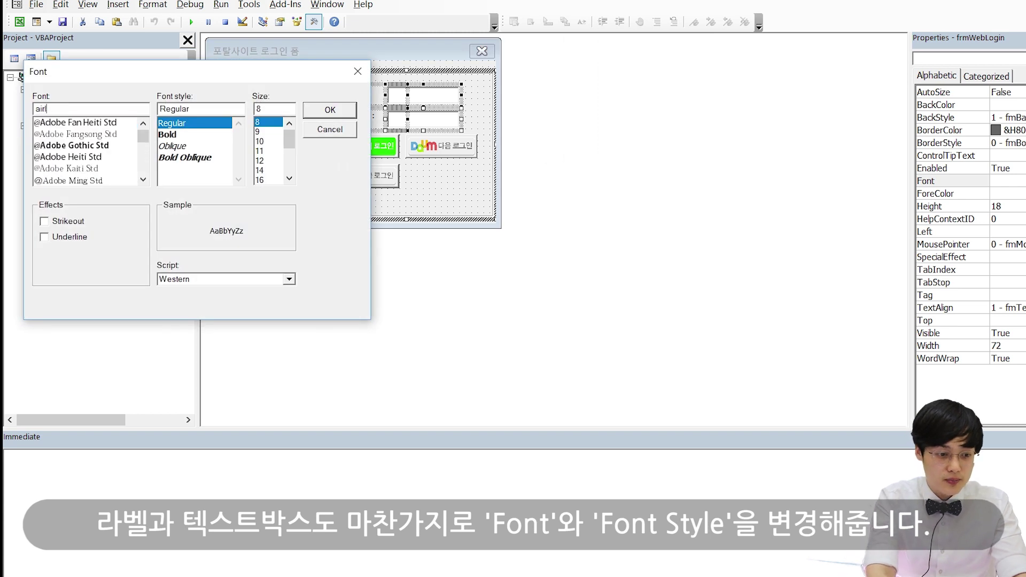
pyautogui.write('al')
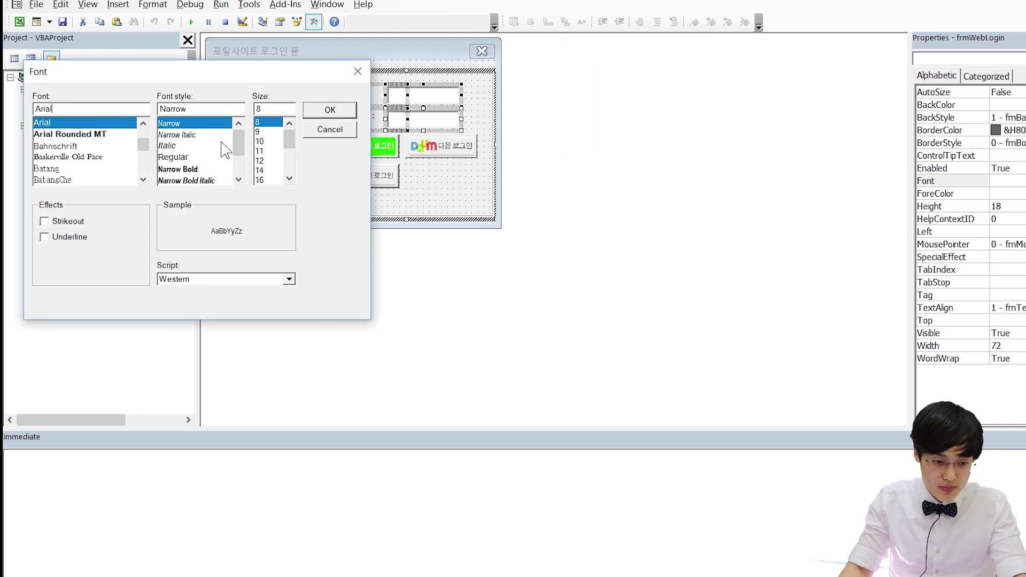
pyautogui.scroll(-2, 225, 150)
pyautogui.click(171, 146)
pyautogui.click(320, 112)
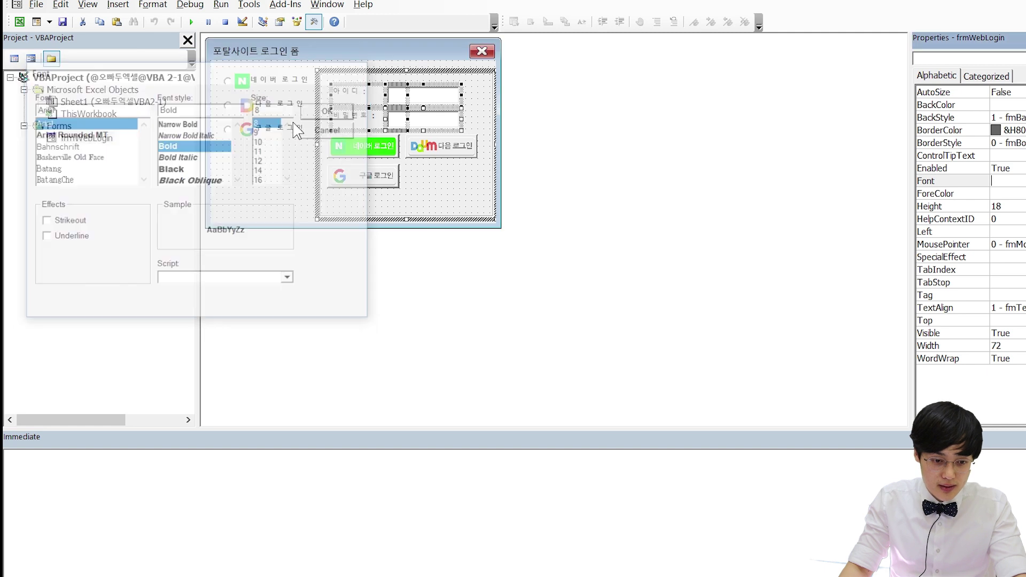
pyautogui.click(353, 95)
pyautogui.keyDown('ctrl'); pyautogui.click(352, 116); pyautogui.keyUp('ctrl')
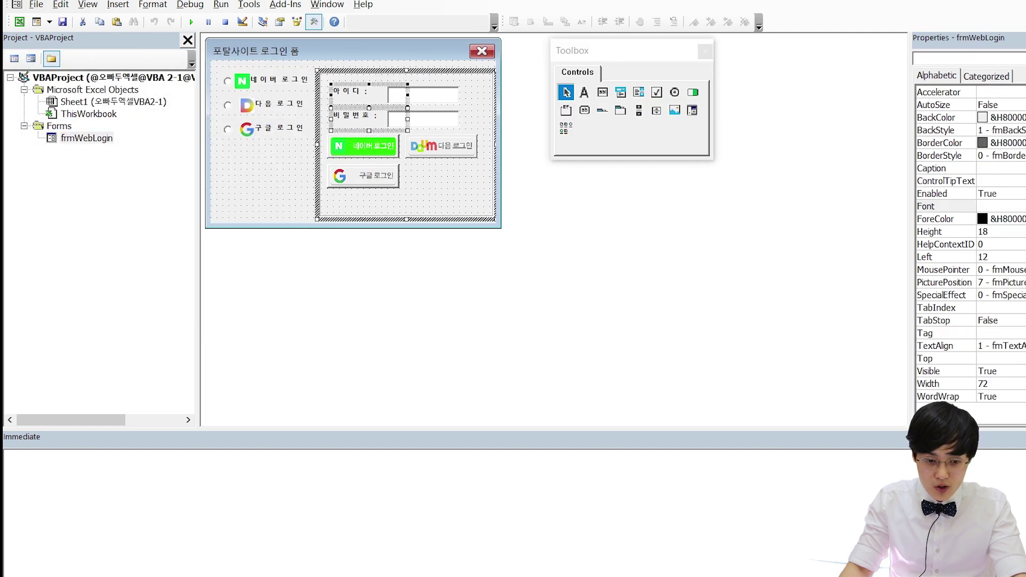
pyautogui.doubleClick(941, 207)
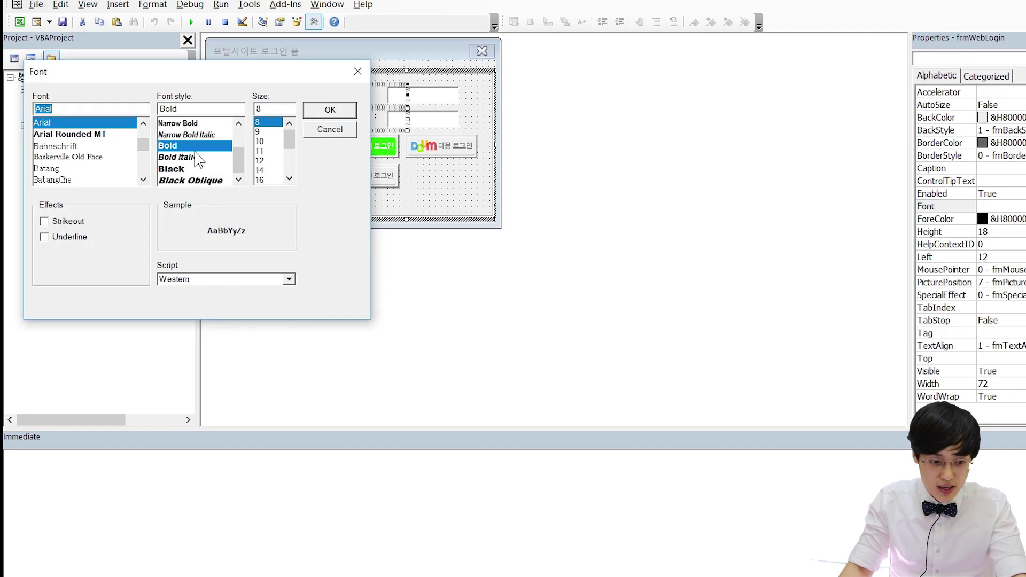
pyautogui.click(330, 109)
# Switch the ID and password text boxes to Arial Regular 8
pyautogui.click(423, 95)
pyautogui.keyDown('ctrl'); pyautogui.click(428, 119); pyautogui.keyUp('ctrl')
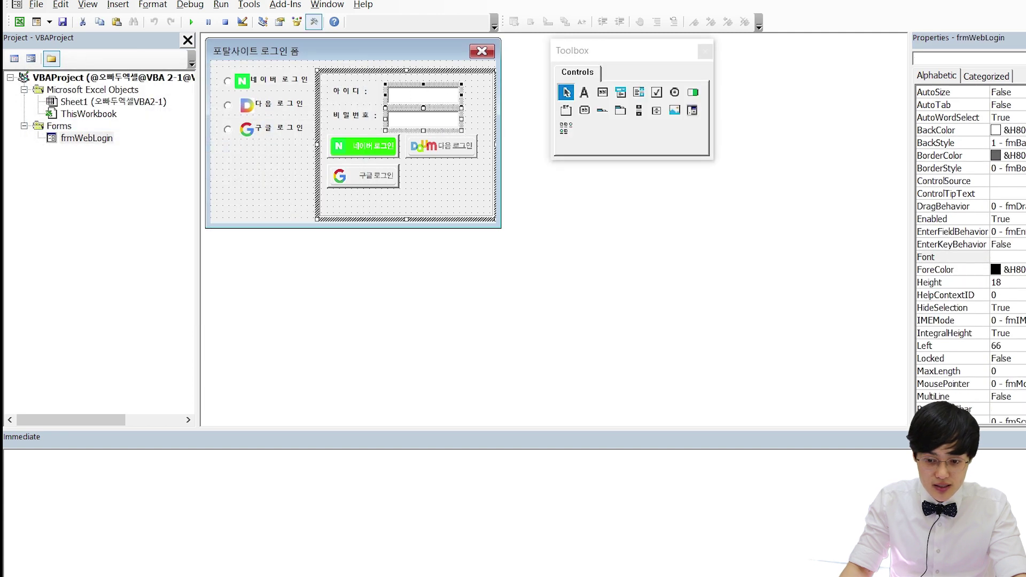
pyautogui.doubleClick(940, 257)
pyautogui.scroll(1, 244, 131)
pyautogui.scroll(1, 195, 154)
pyautogui.click(187, 147)
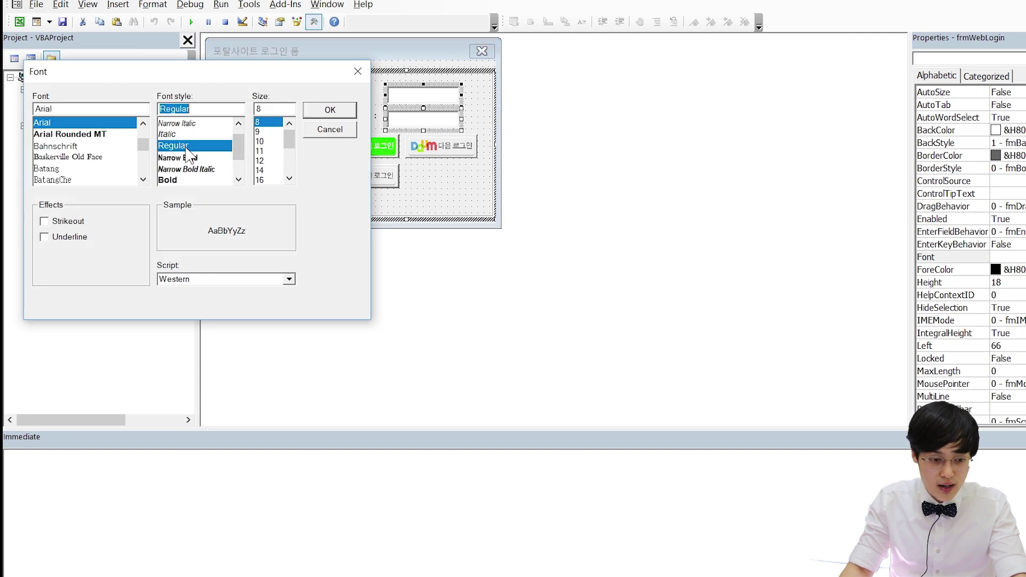
pyautogui.click(330, 110)
pyautogui.click(247, 144)
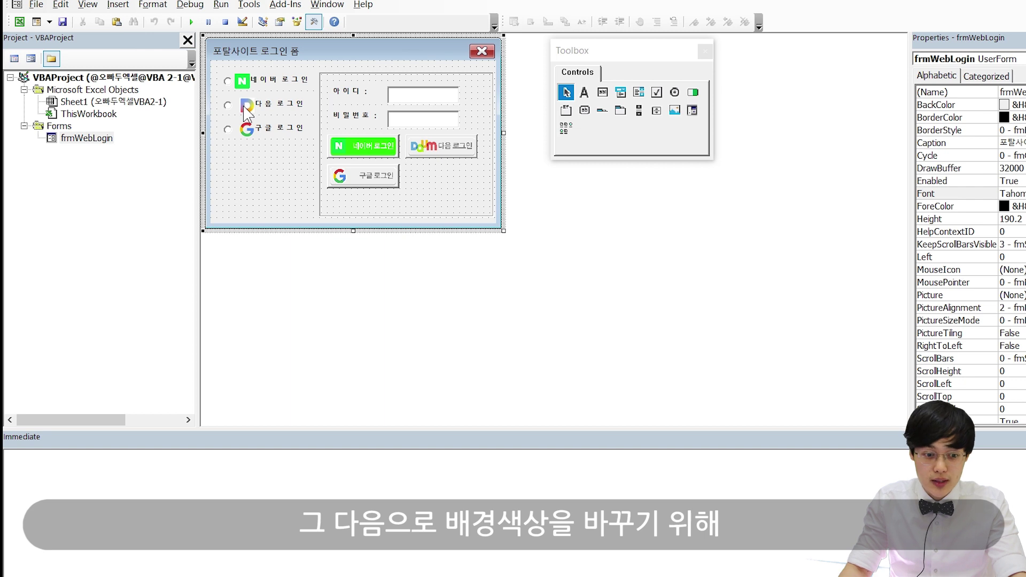
# Set BackColor to Highlight Text (white) on the form and the three login options
pyautogui.click(984, 105)
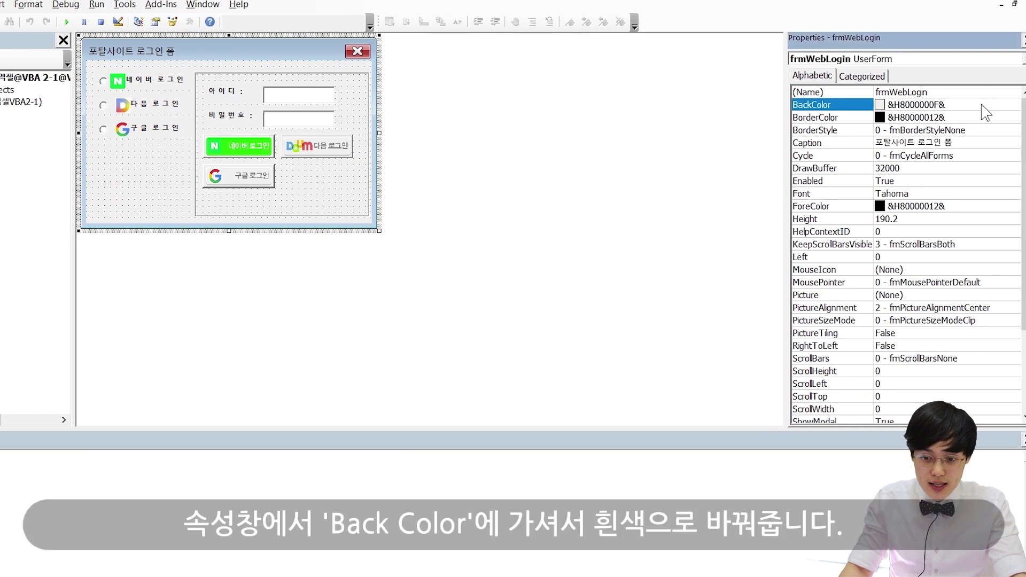
pyautogui.click(1014, 105)
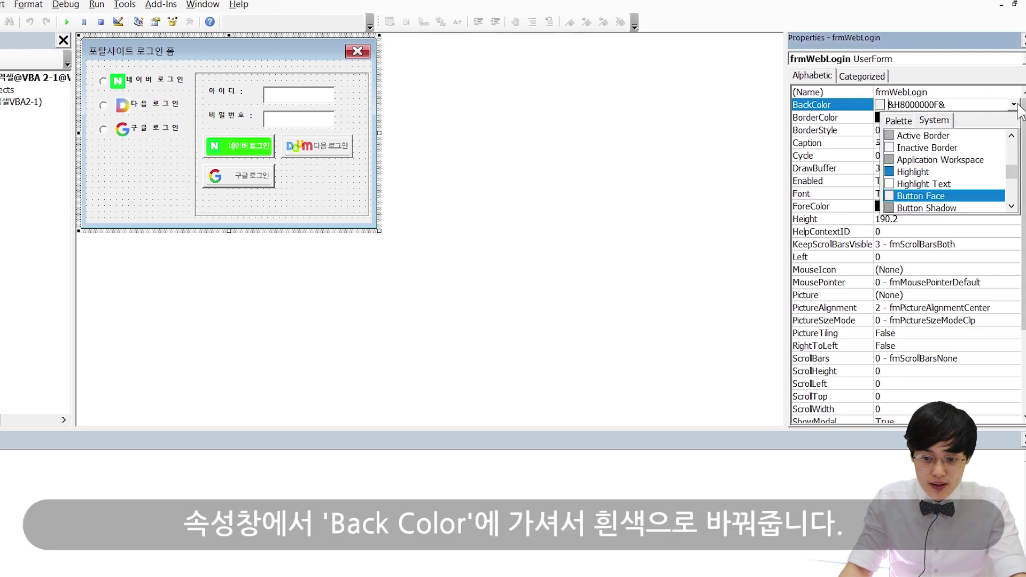
pyautogui.click(921, 184)
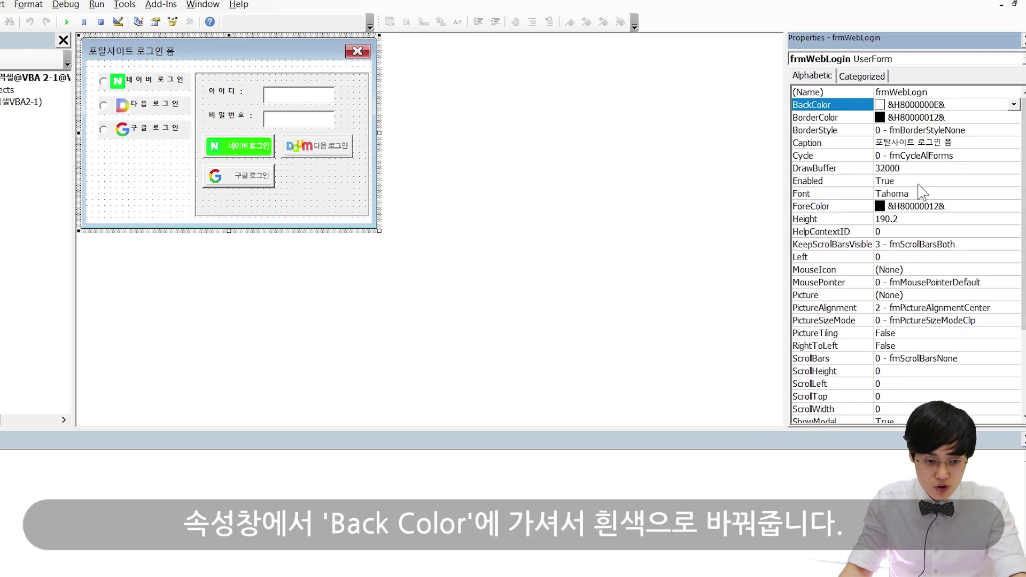
pyautogui.click(140, 83)
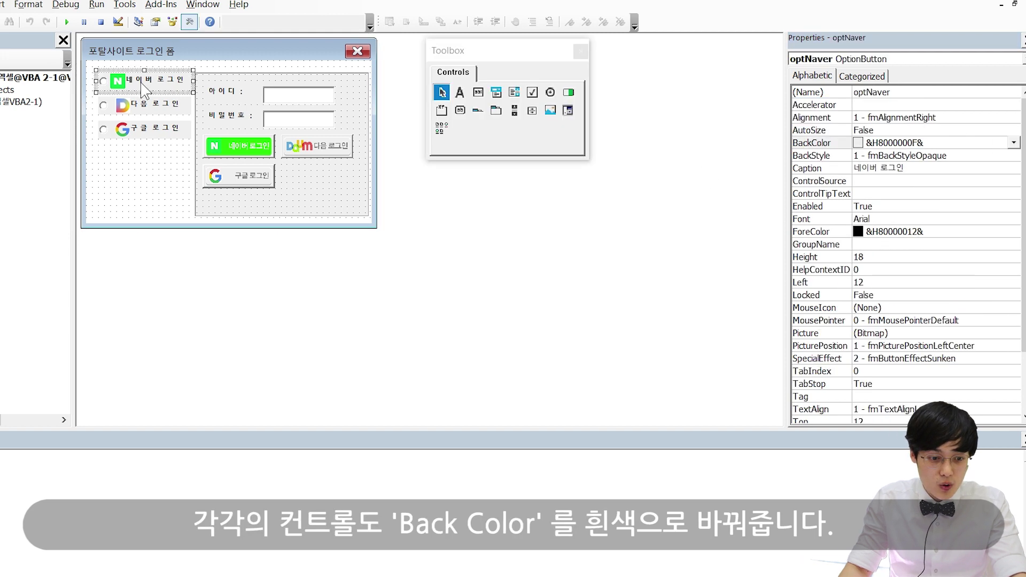
pyautogui.keyDown('ctrl'); pyautogui.click(141, 113); pyautogui.keyUp('ctrl')
pyautogui.keyDown('ctrl'); pyautogui.click(142, 128); pyautogui.keyUp('ctrl')
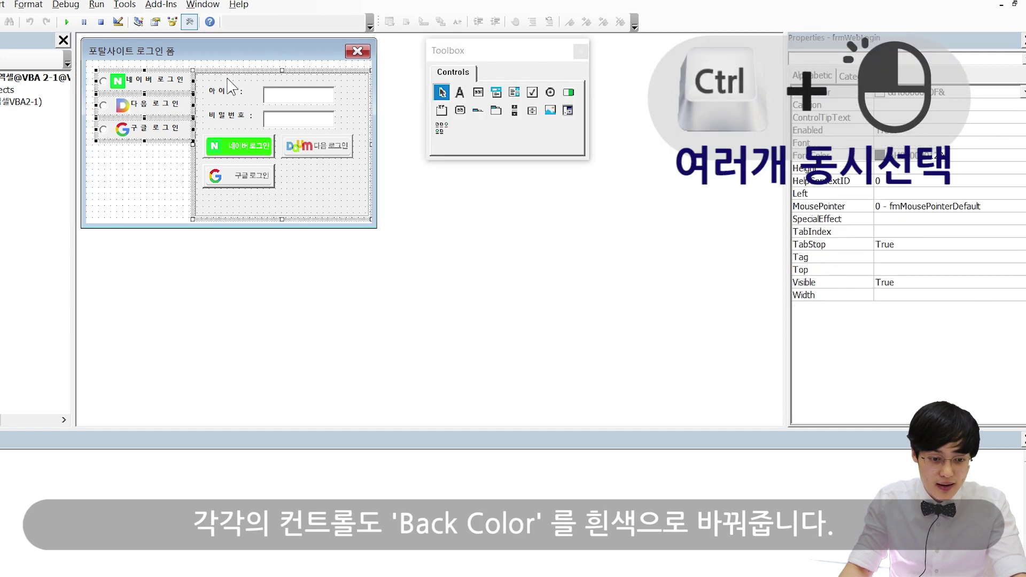
pyautogui.keyDown('ctrl'); pyautogui.click(308, 106); pyautogui.keyUp('ctrl')
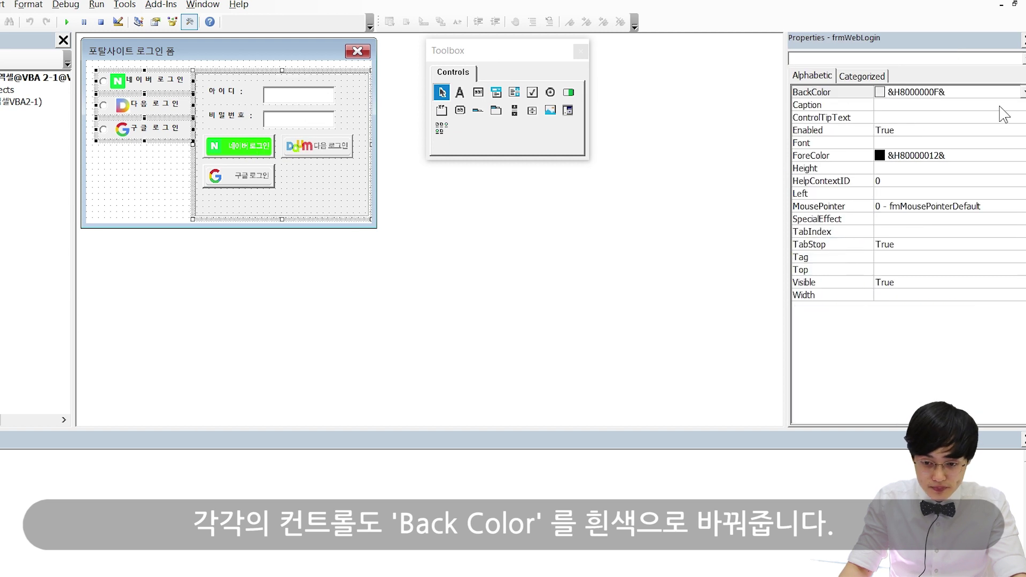
pyautogui.click(1021, 92)
pyautogui.click(935, 171)
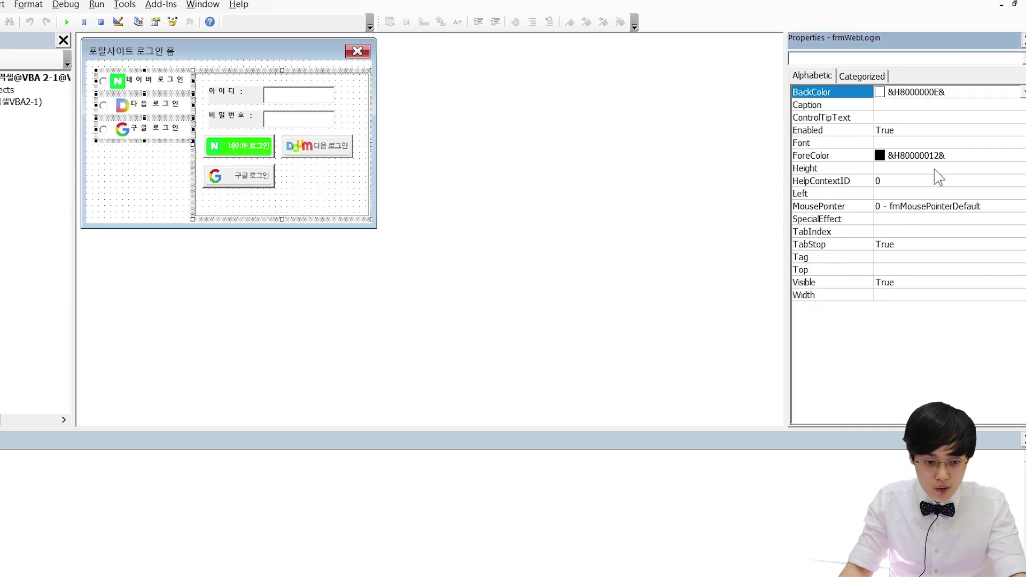
# Give all controls inside Frame1 the white BackColor &H8000000E&
pyautogui.click(150, 163)
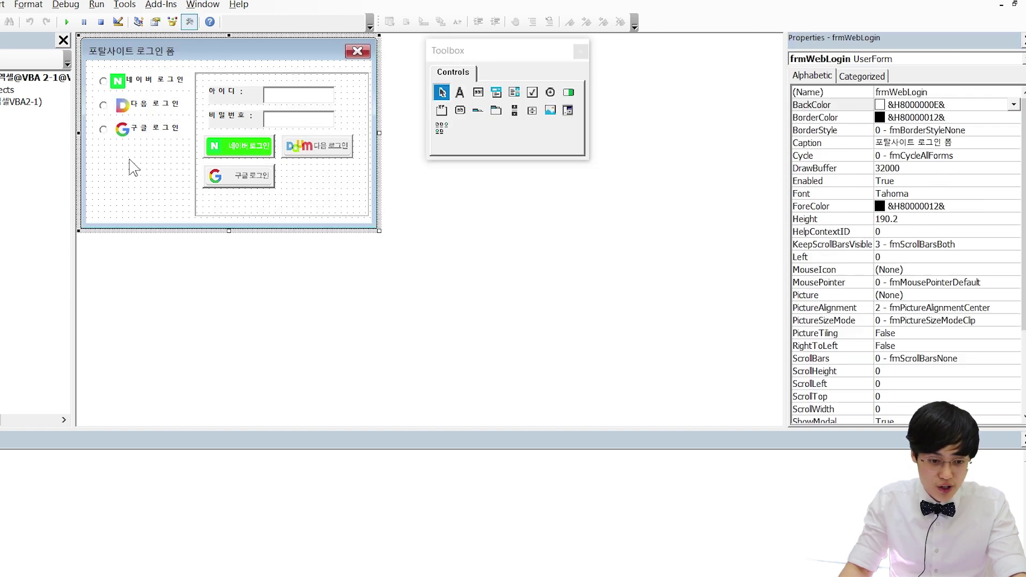
pyautogui.click(327, 191)
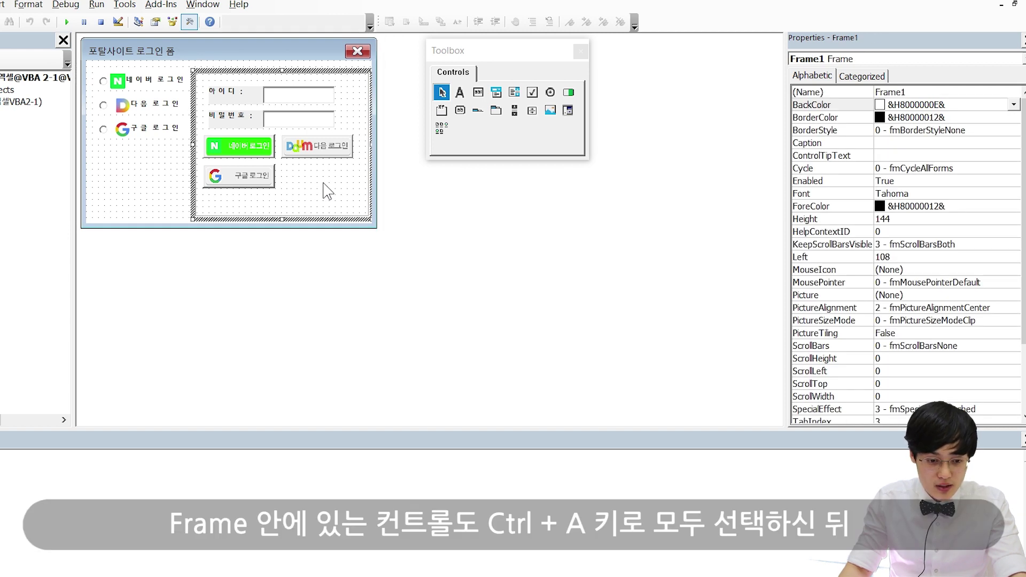
pyautogui.hotkey('ctrl', 'a')
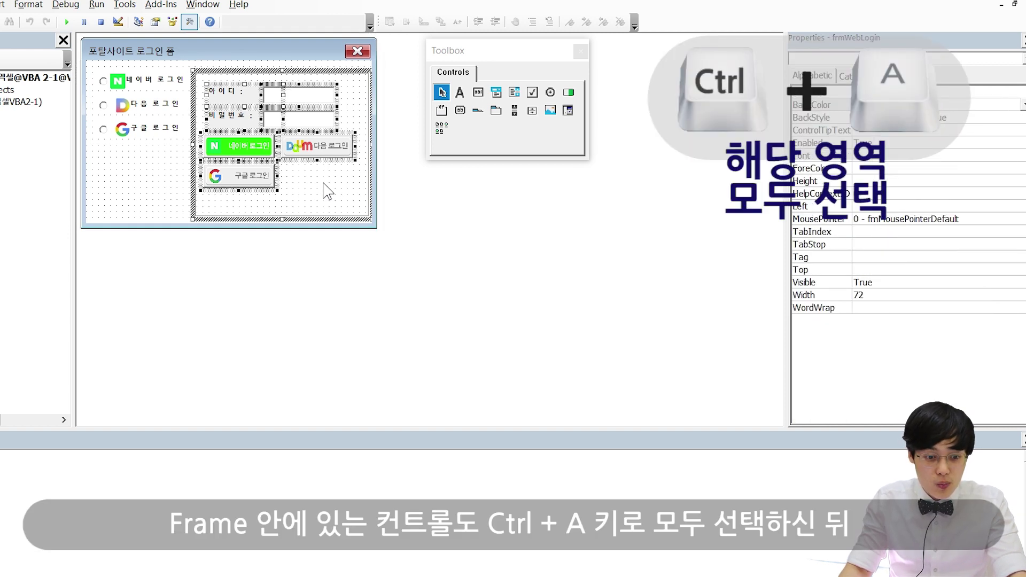
pyautogui.click(813, 105)
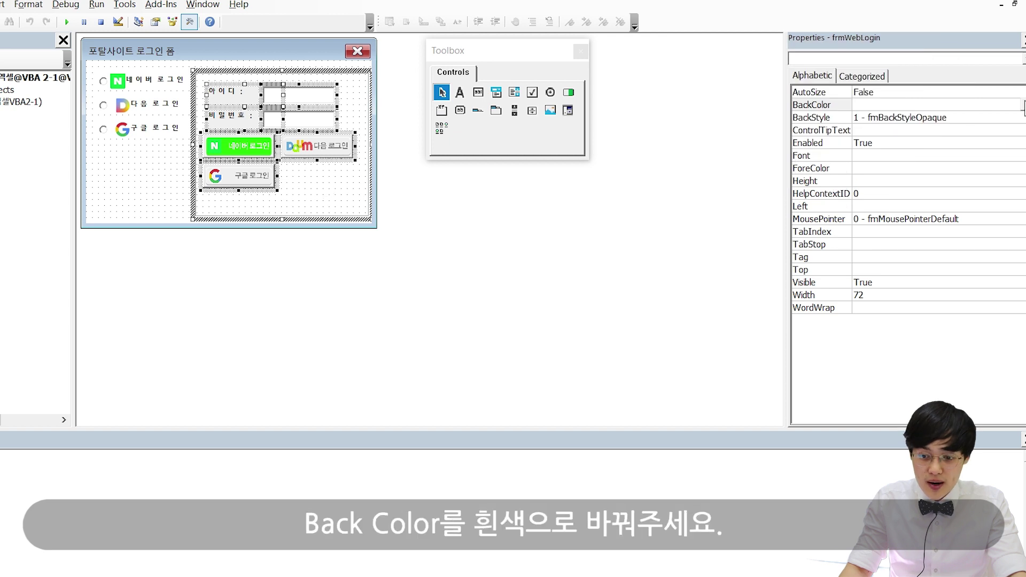
pyautogui.click(1022, 104)
pyautogui.click(930, 184)
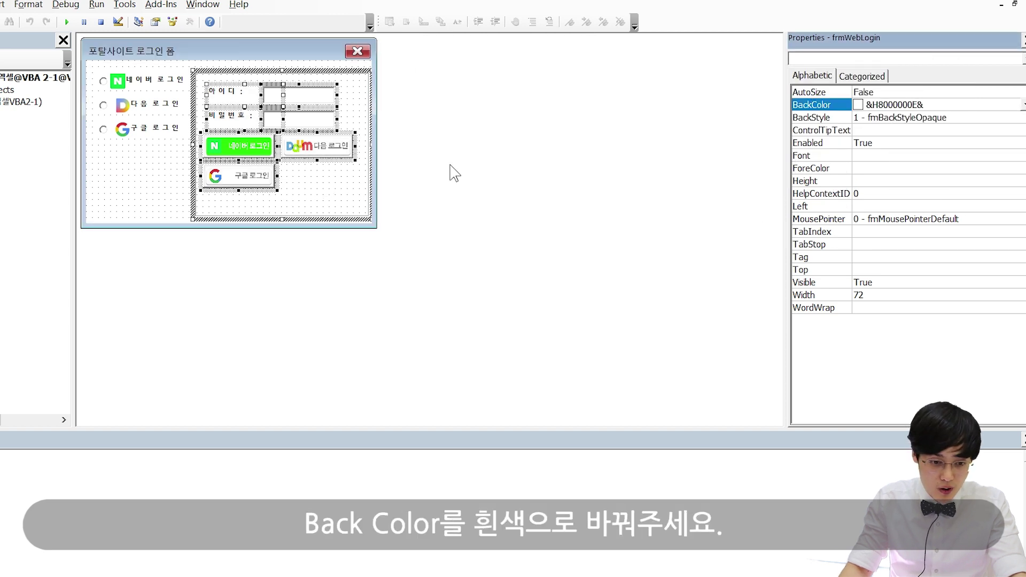
pyautogui.click(140, 157)
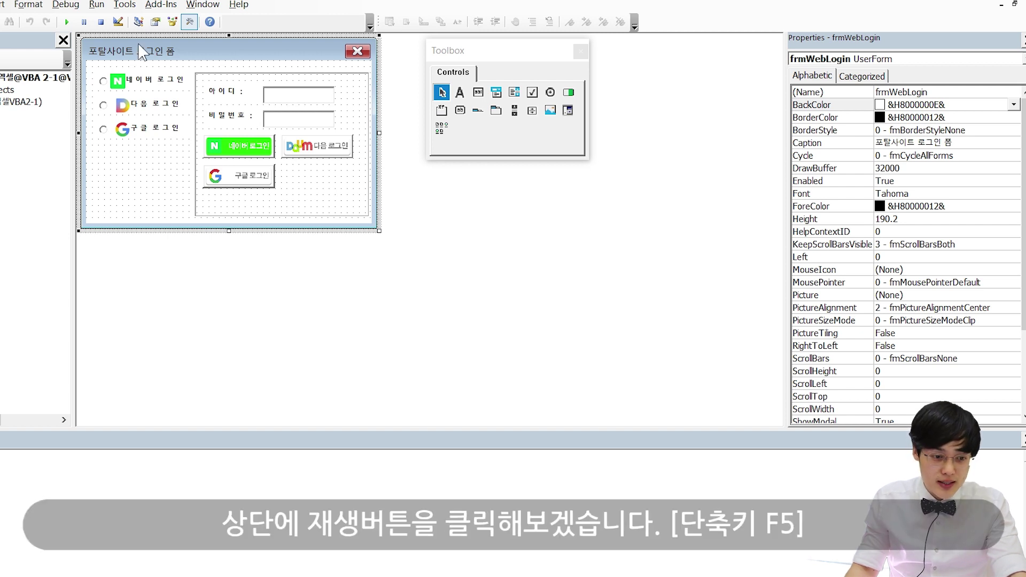
# Run the login form and try the Naver, Daum and Google options, ending on Google
pyautogui.click(68, 22)
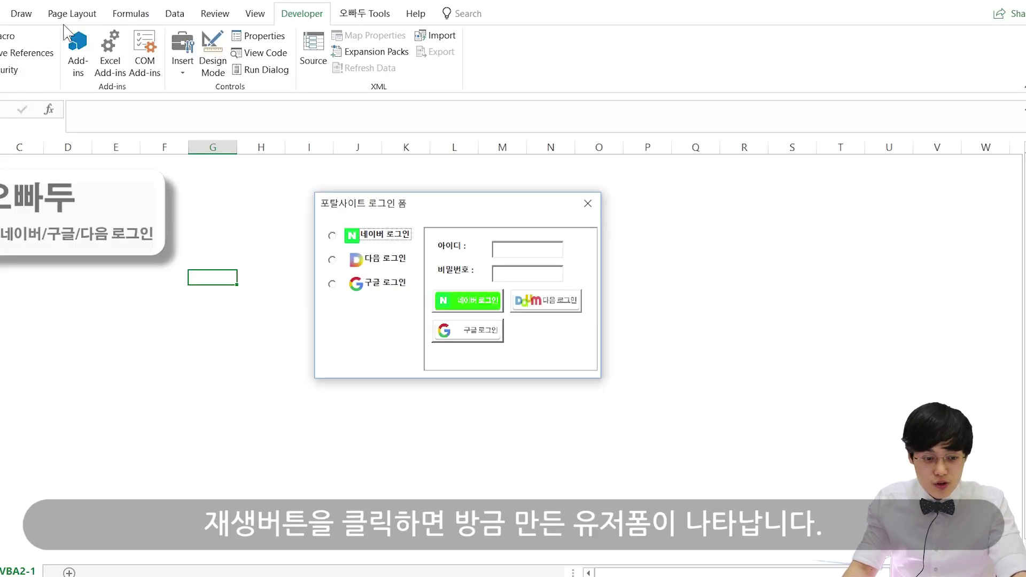
pyautogui.click(336, 239)
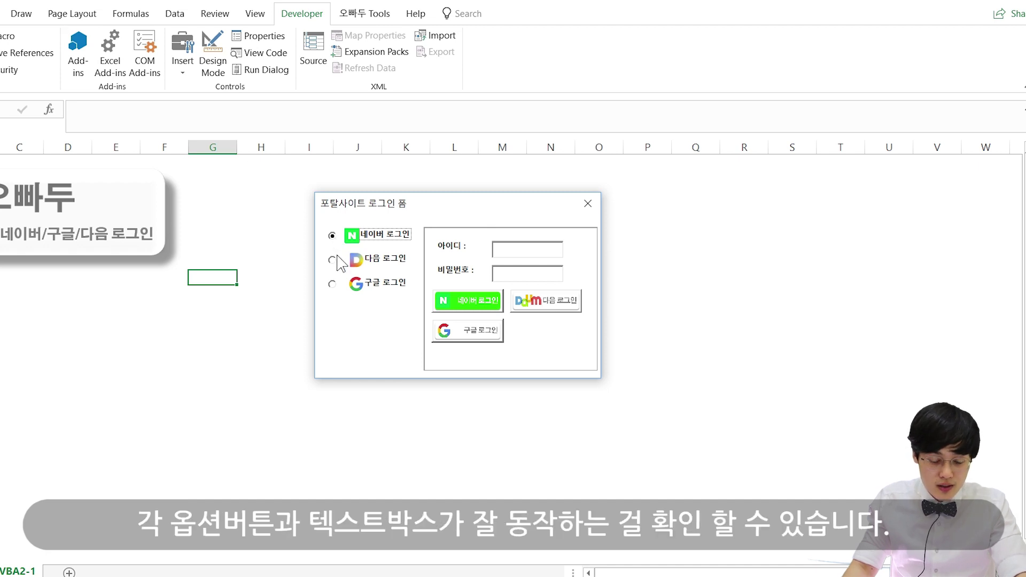
pyautogui.click(338, 260)
pyautogui.click(332, 285)
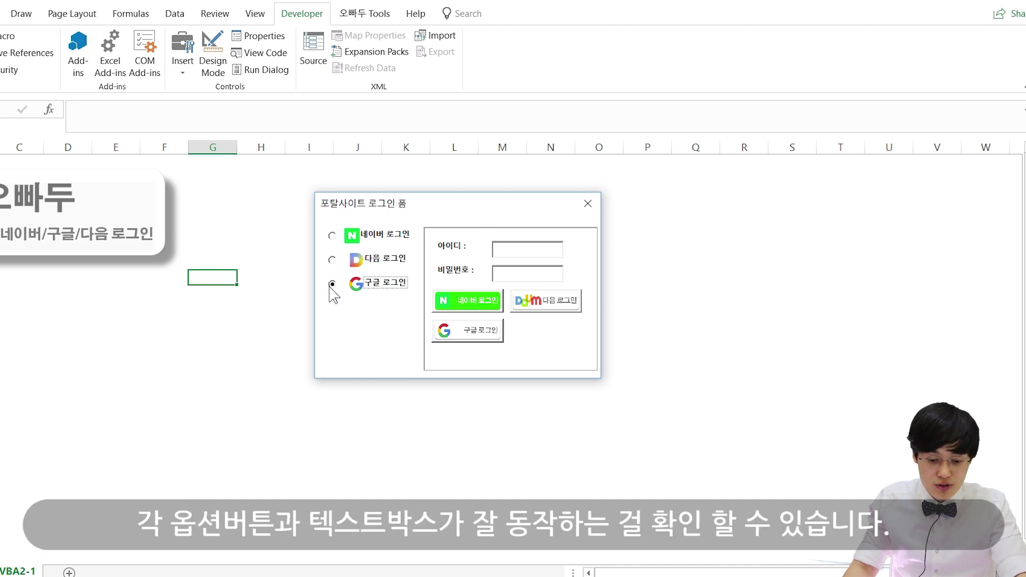
# Type a sample ID and password into the form, then close the test run
pyautogui.click(504, 250)
pyautogui.write('oppadu')
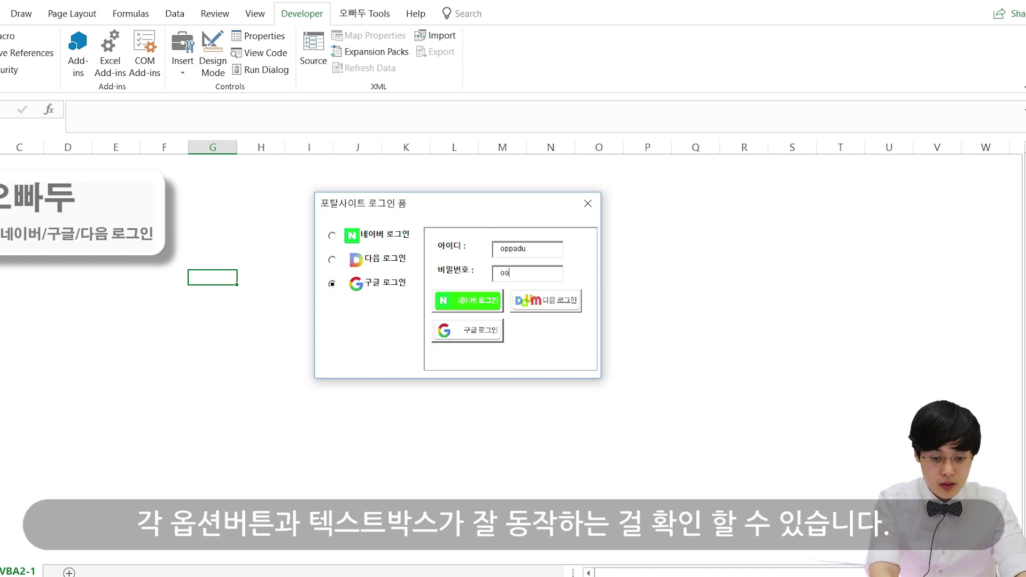
pyautogui.press('BackSpace')
pyautogui.write('u')
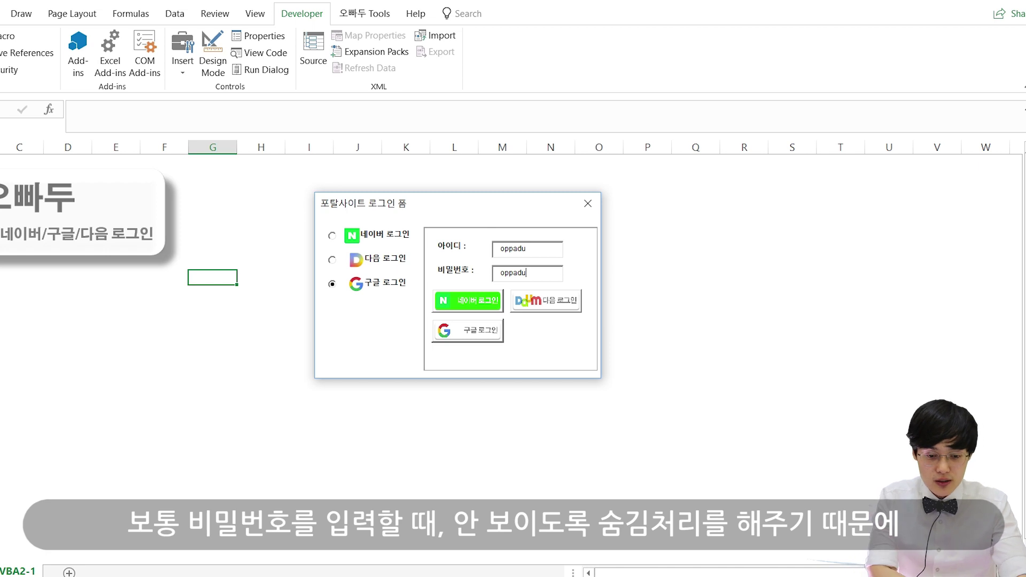
pyautogui.moveTo(567, 278); pyautogui.dragTo(536, 263)
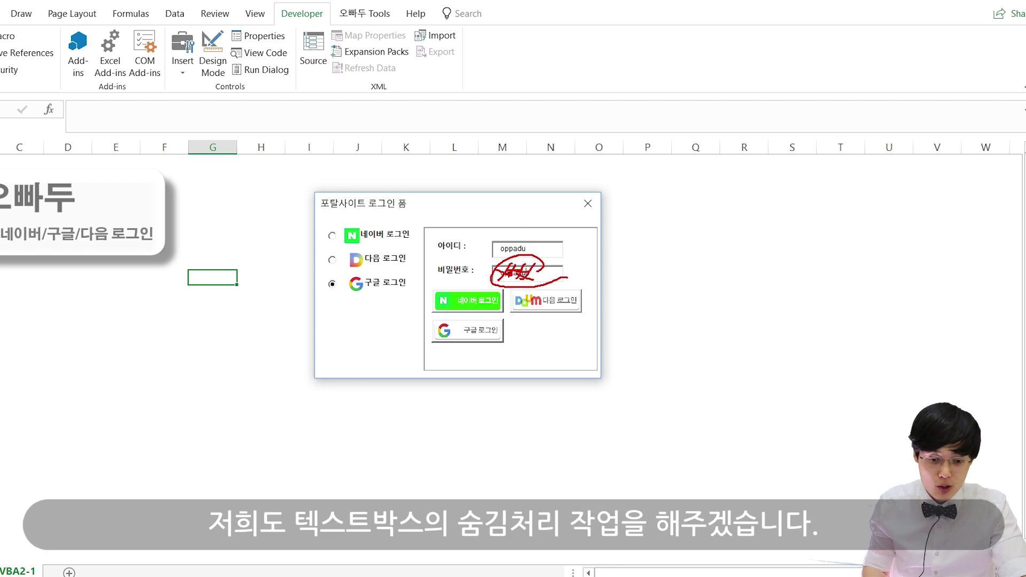
pyautogui.press('Escape')
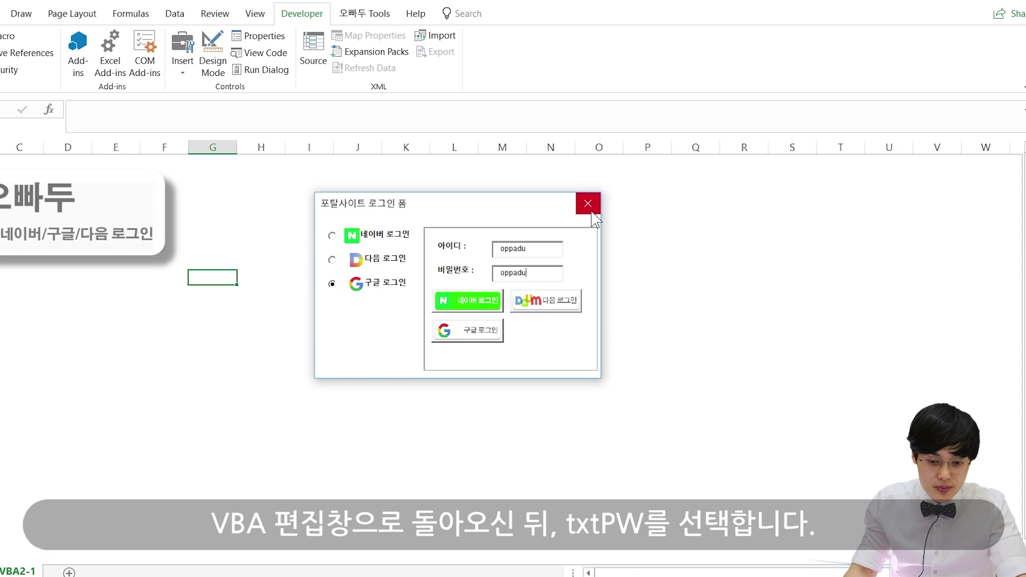
pyautogui.click(592, 213)
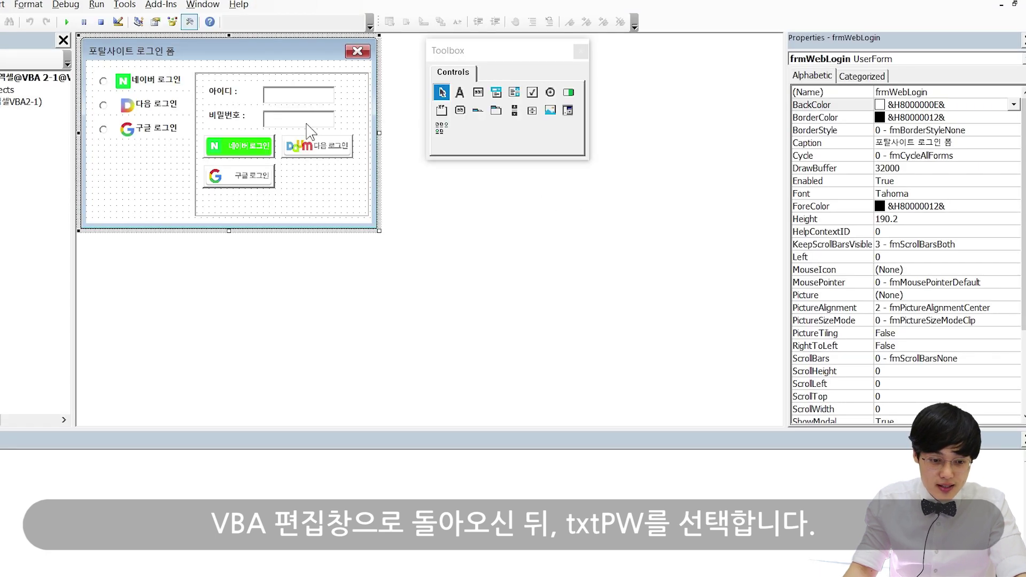
# Set the txtPW password box's PasswordChar property to * so typed passwords are masked
pyautogui.click(307, 124)
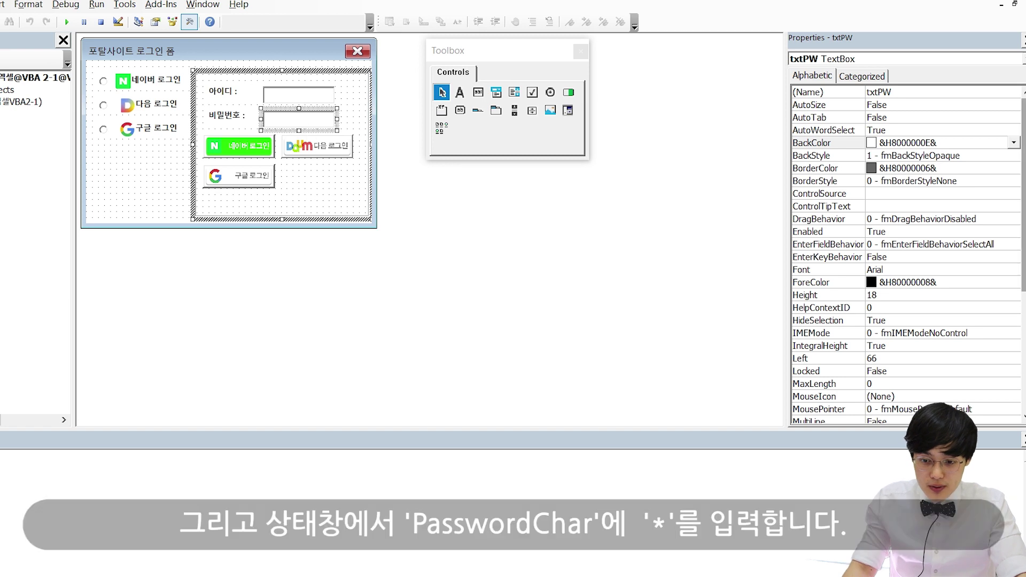
pyautogui.press('F4')
pyautogui.scroll(-3, 909, 256)
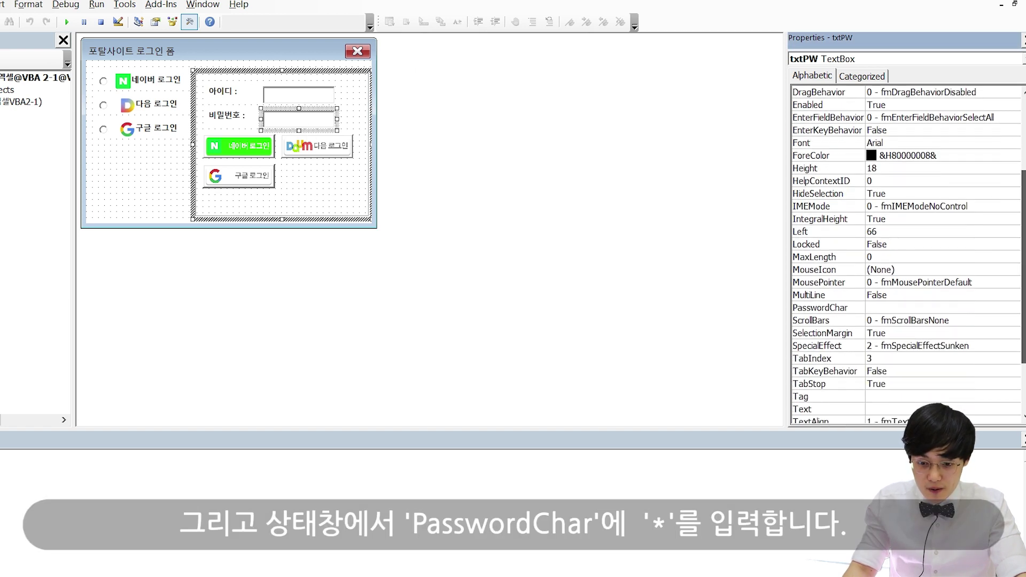
pyautogui.scroll(3, 1022, 316)
pyautogui.scroll(-1, 1022, 316)
pyautogui.scroll(-1, 1023, 317)
pyautogui.scroll(-1, 1023, 317)
pyautogui.click(877, 307)
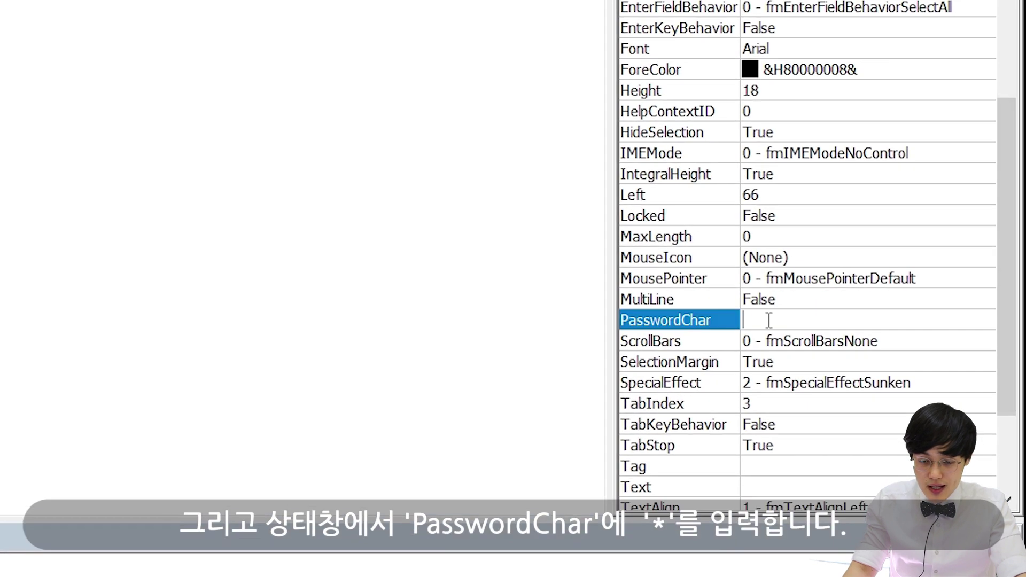
pyautogui.write('*')
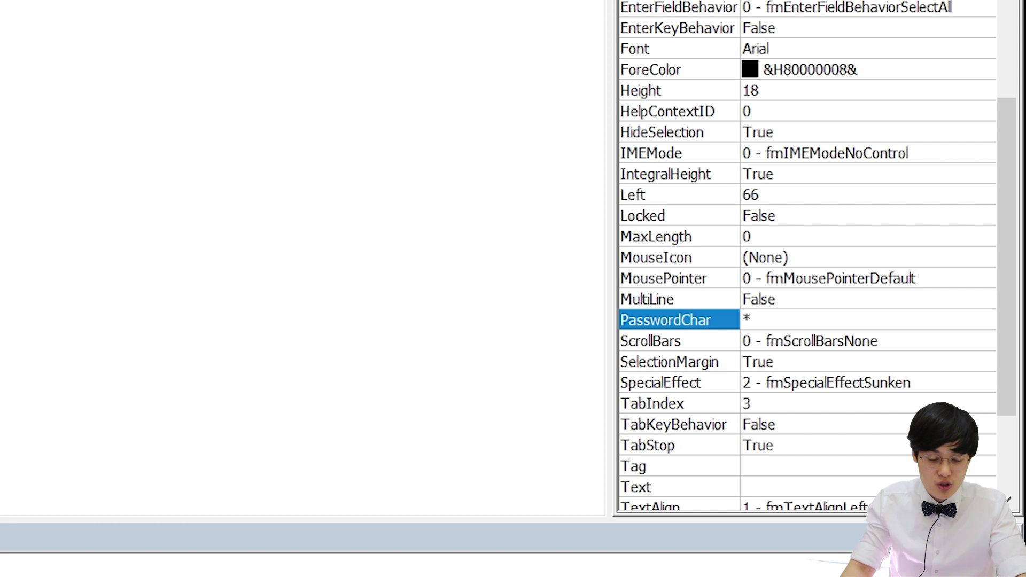
pyautogui.click(197, 72)
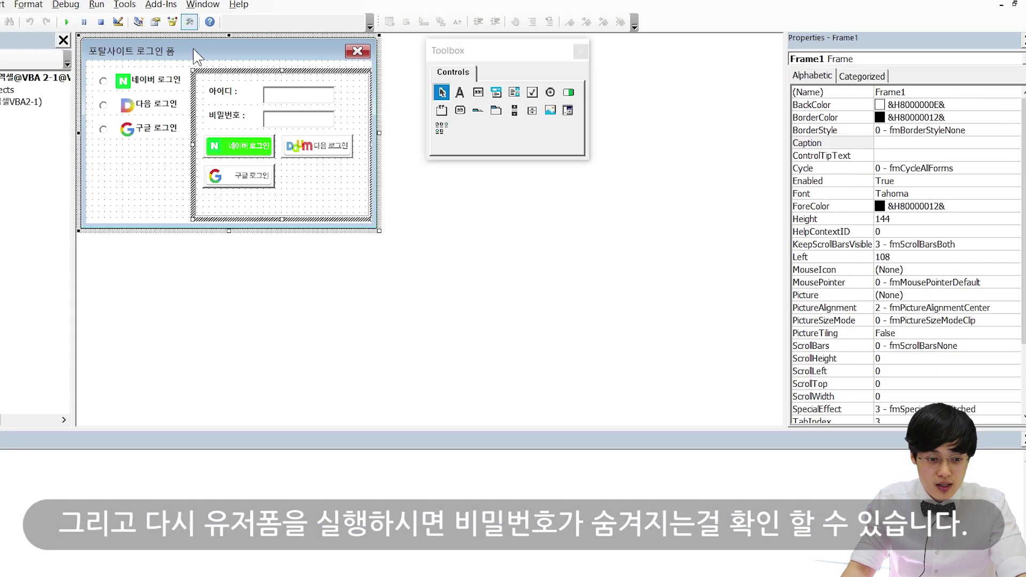
# Run the login form, enter a sample English ID, and clear the masked password
pyautogui.click(66, 22)
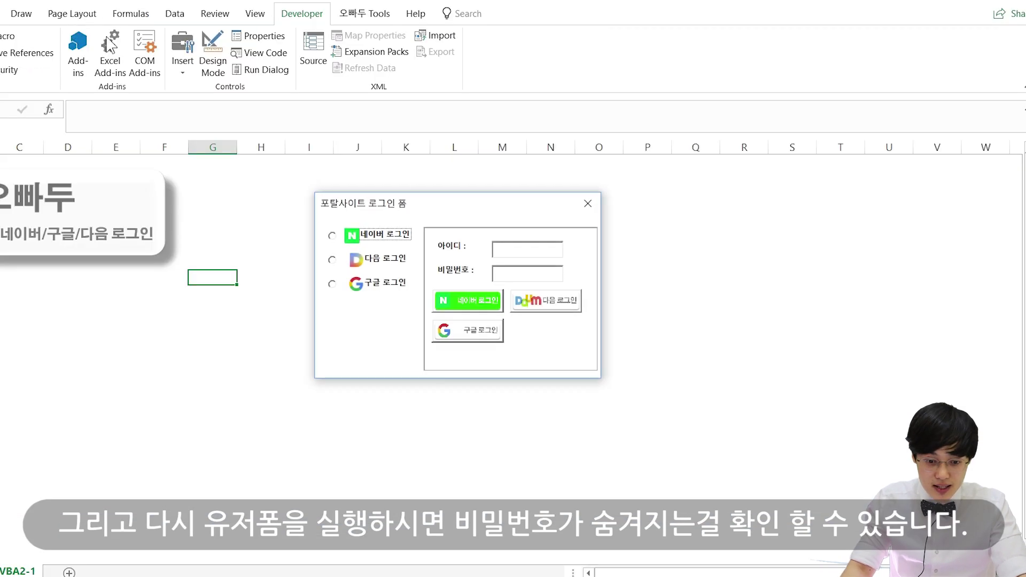
pyautogui.click(499, 249)
pyautogui.write('oppadu')
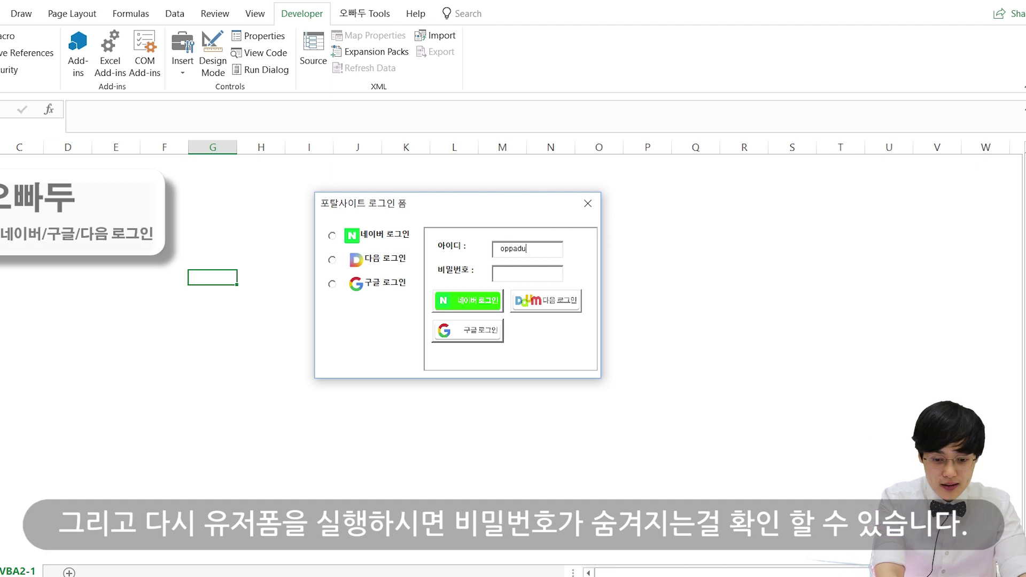
pyautogui.write('12')
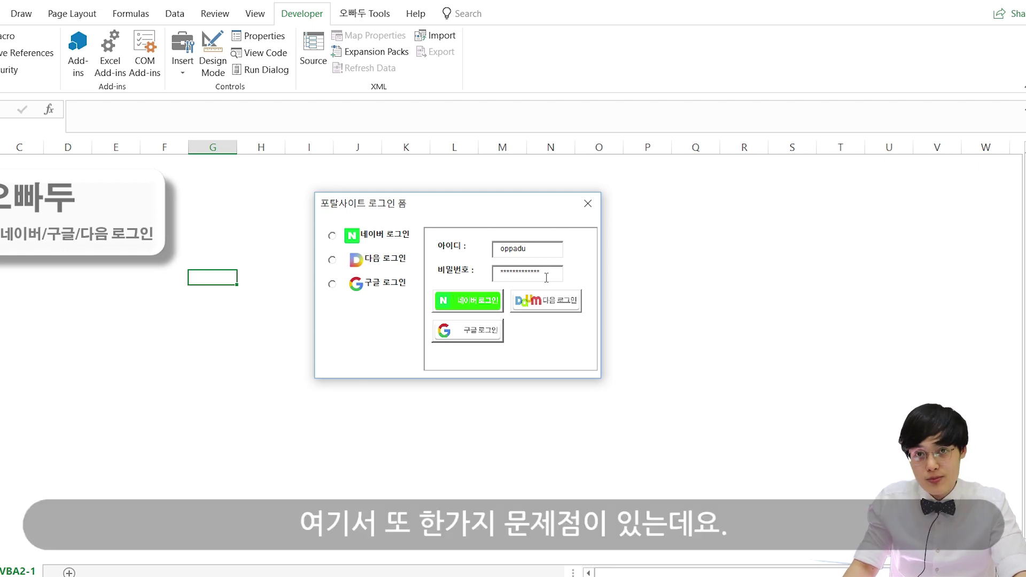
pyautogui.moveTo(546, 277); pyautogui.dragTo(332, 279)
pyautogui.press('BackSpace')
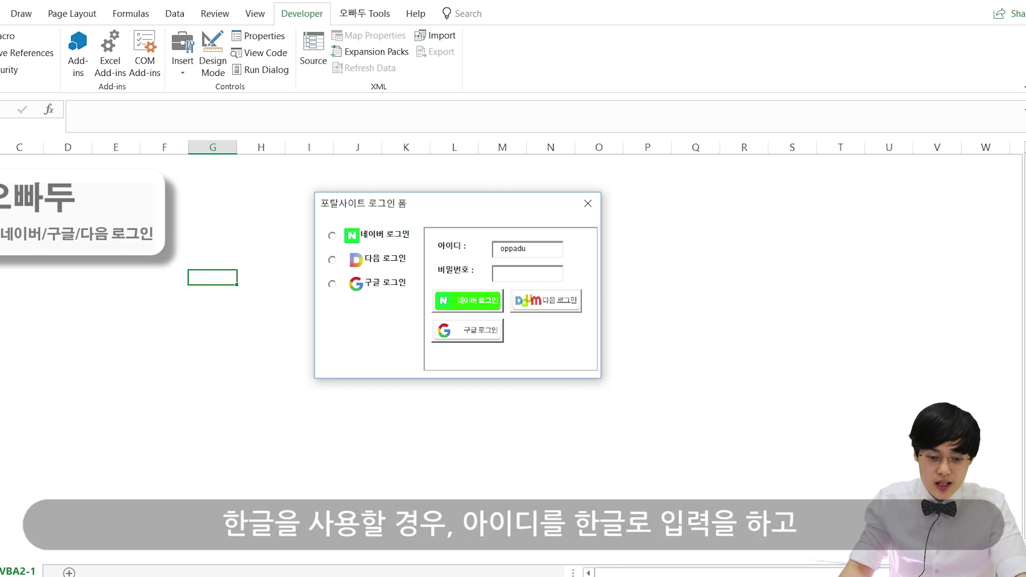
# Switch Windows input to Korean, retype the ID in Korean, then close the form
pyautogui.click(540, 253)
pyautogui.press('super+space')
pyautogui.press('super+space')
pyautogui.press('super+space')
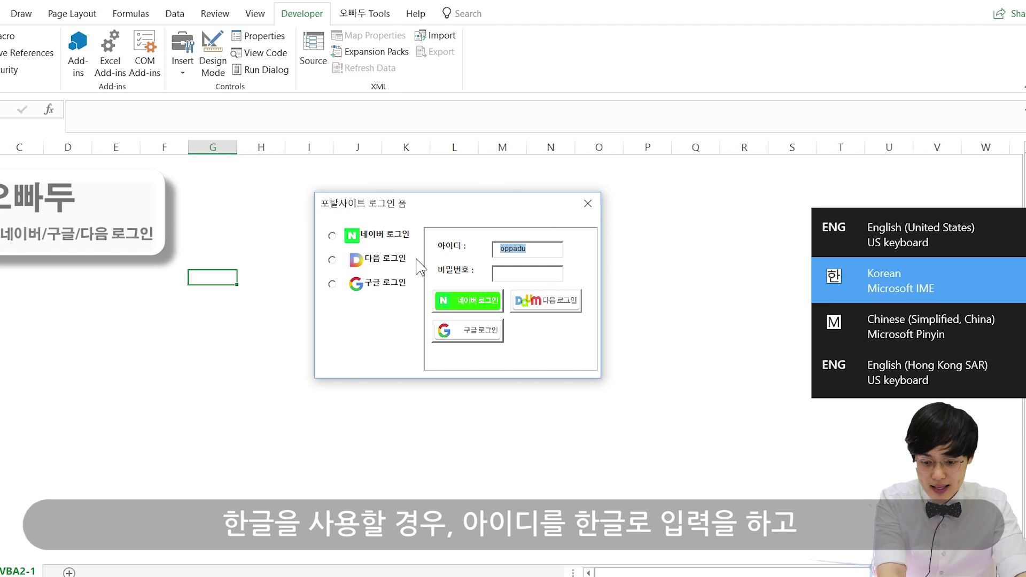
pyautogui.write('오ㅃ')
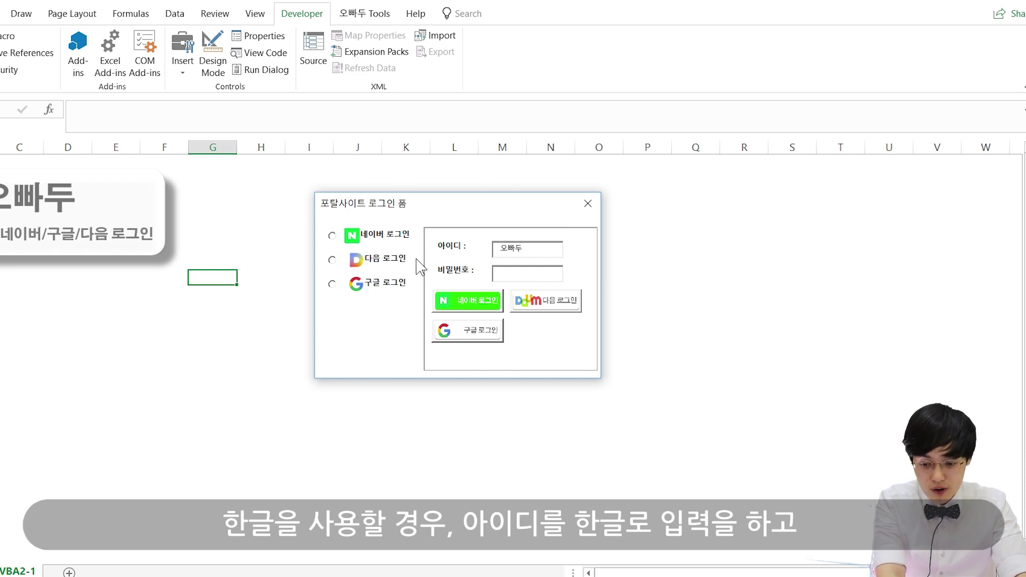
pyautogui.press('Tab')
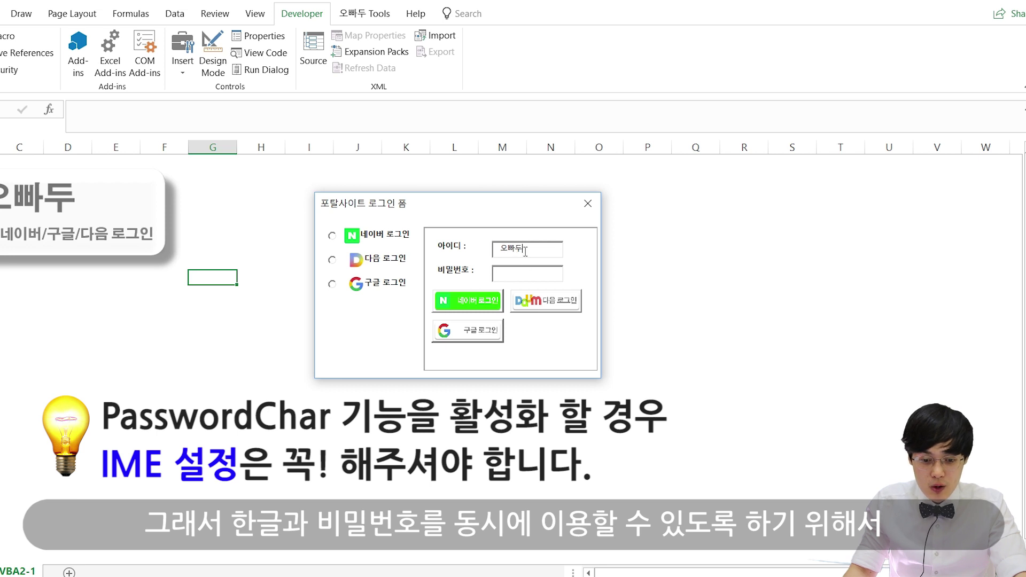
pyautogui.click(588, 203)
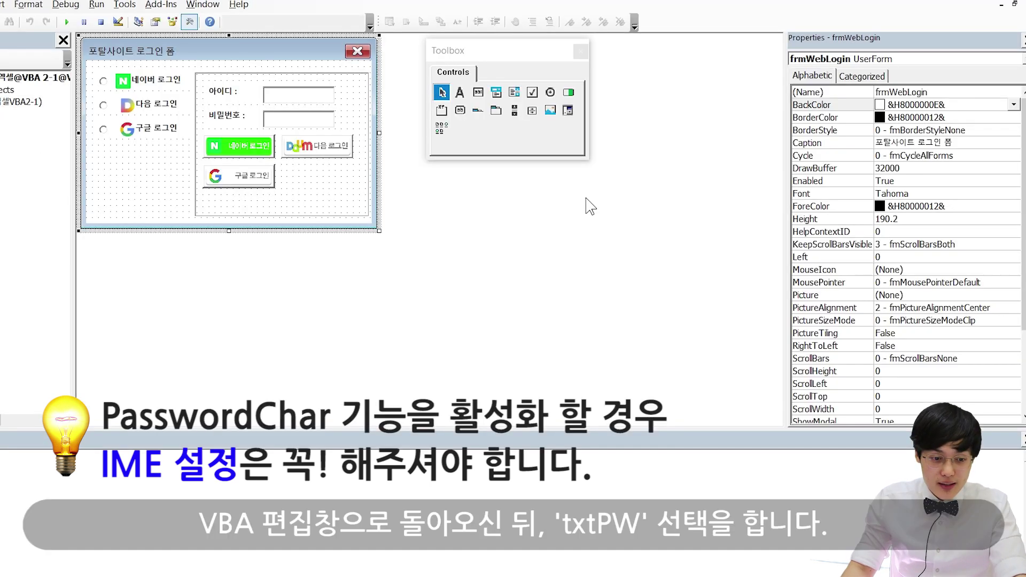
# Set txtPW's IMEMode property to 8 - fmIMEModeAlpha
pyautogui.click(295, 122)
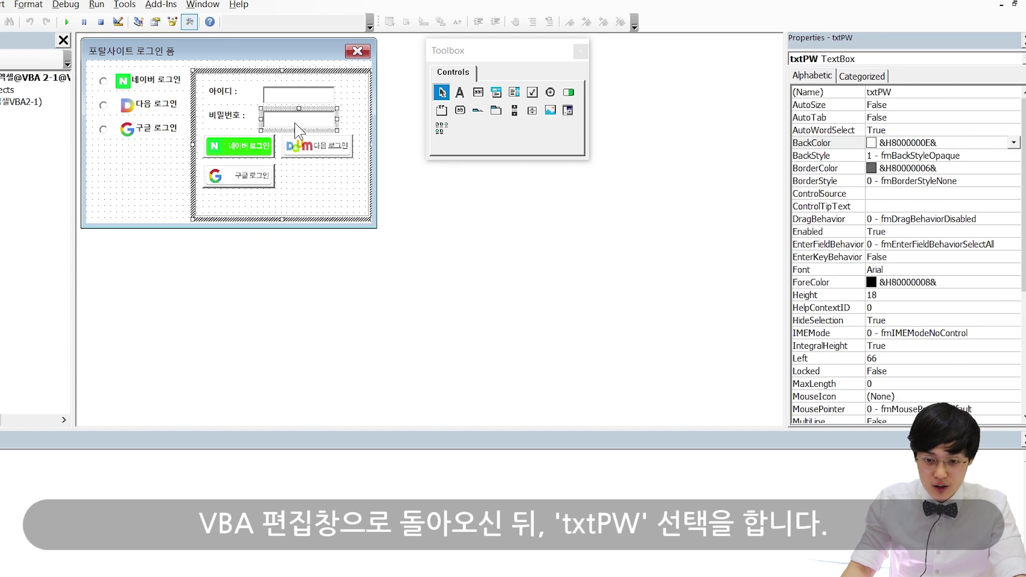
pyautogui.click(1025, 170)
pyautogui.moveTo(1025, 170); pyautogui.dragTo(1024, 271)
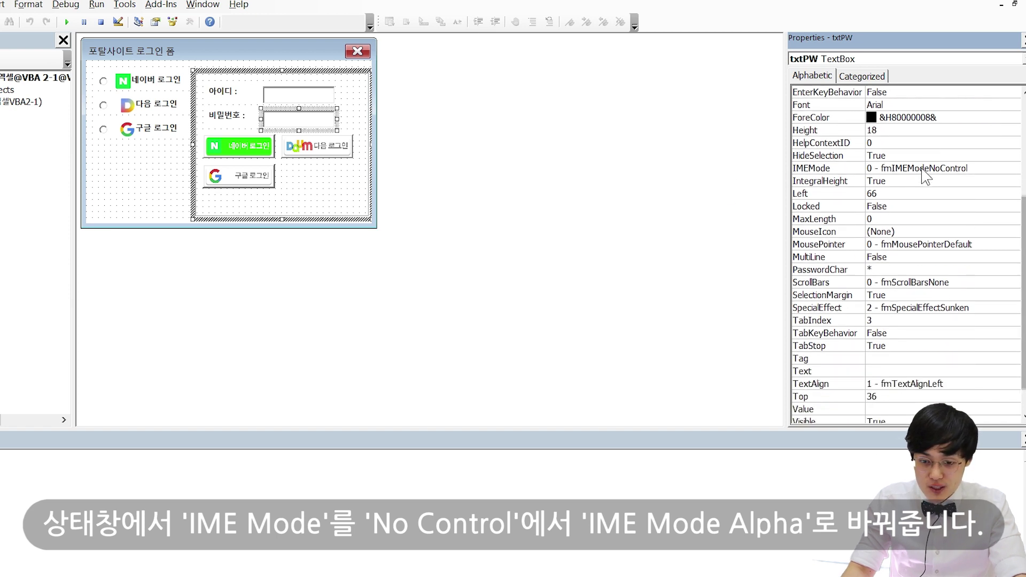
pyautogui.click(925, 167)
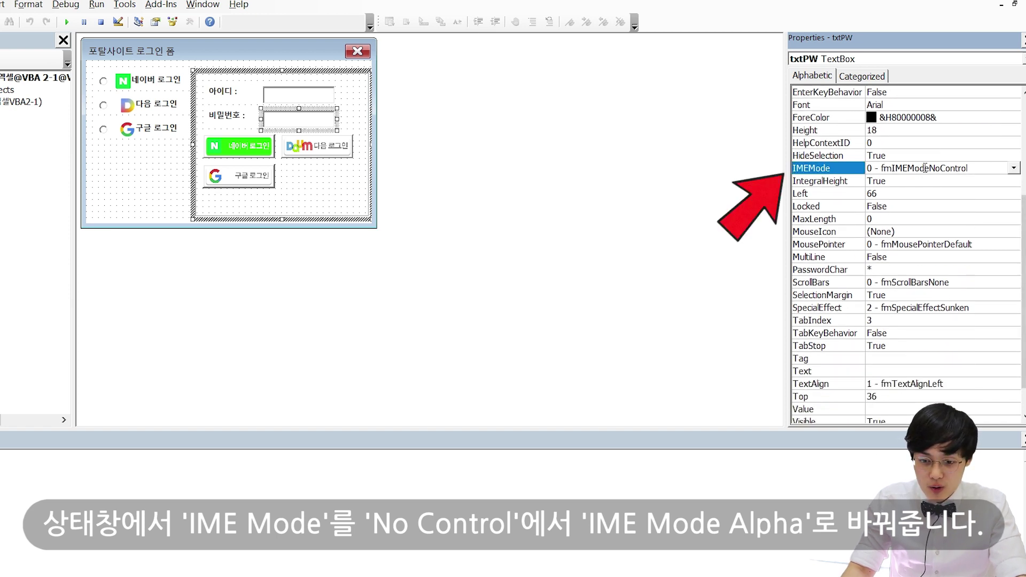
pyautogui.click(1014, 168)
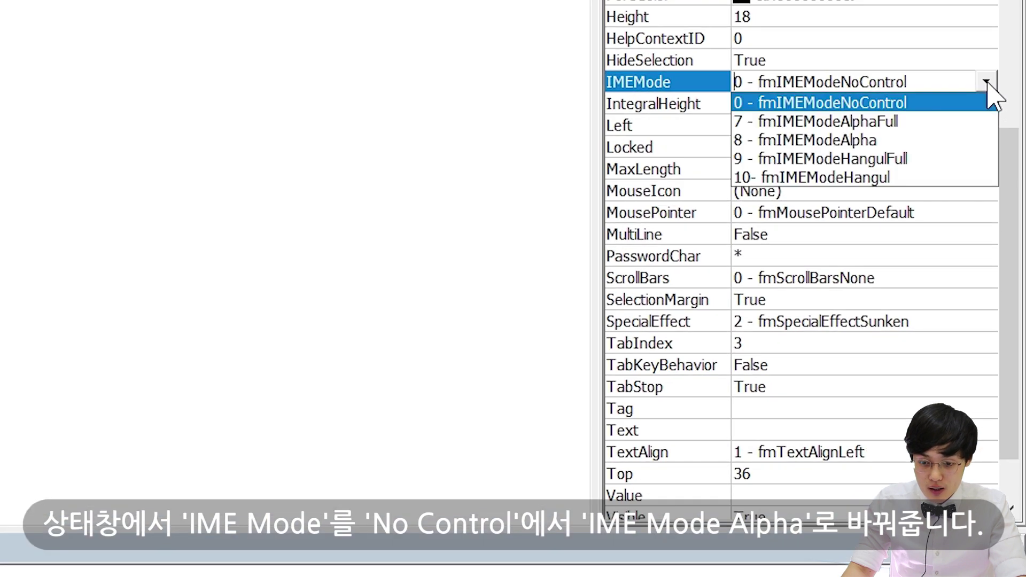
pyautogui.click(857, 139)
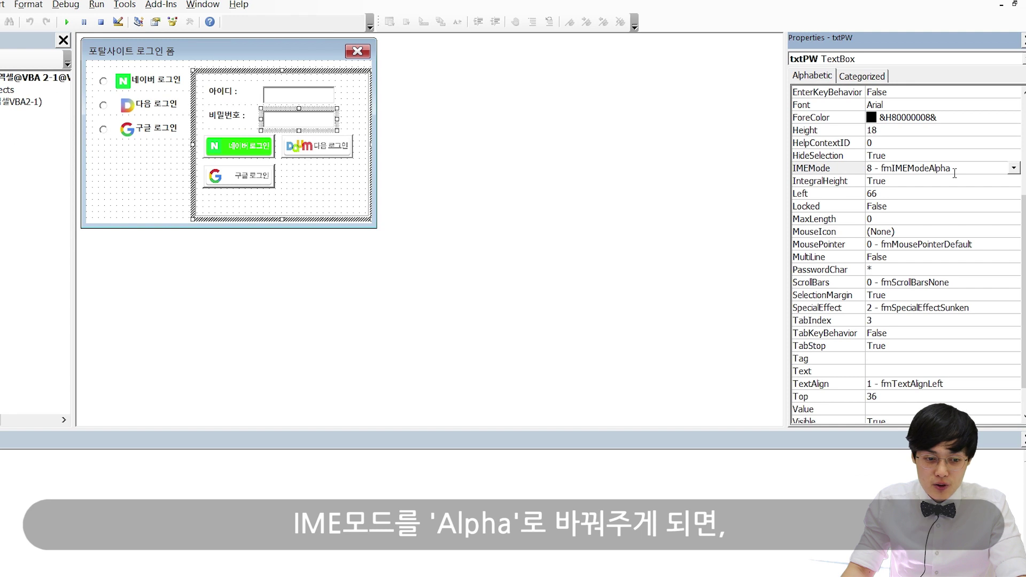
# Rerun the form, type a Korean ID and a masked English password, then close it
pyautogui.click(67, 21)
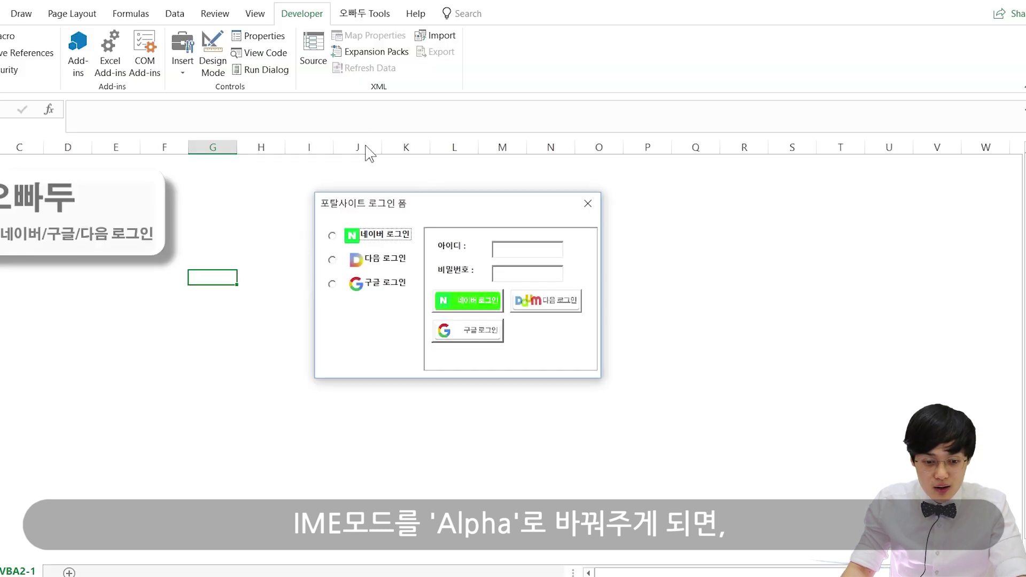
pyautogui.click(504, 249)
pyautogui.write('오')
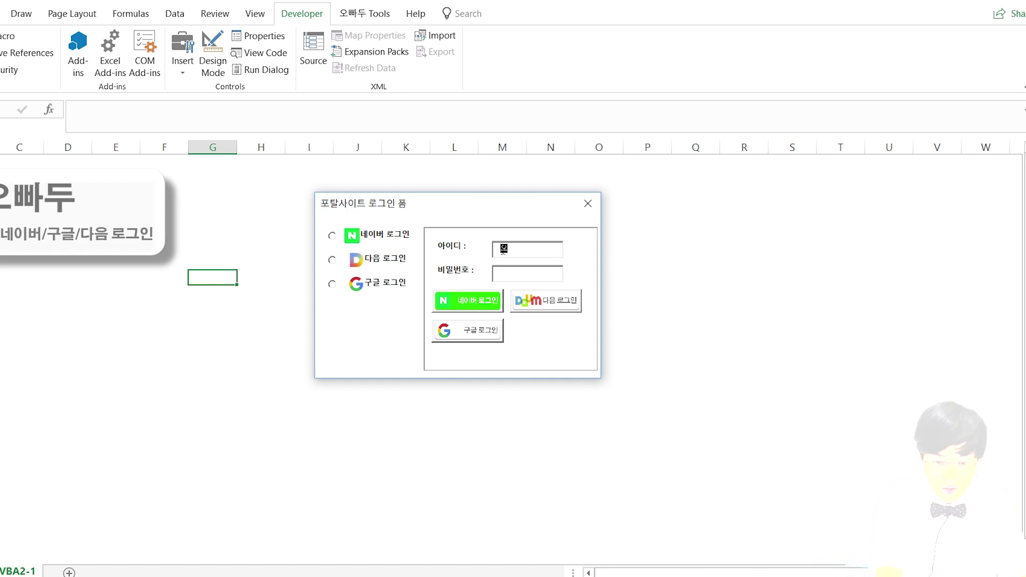
pyautogui.write('빠두')
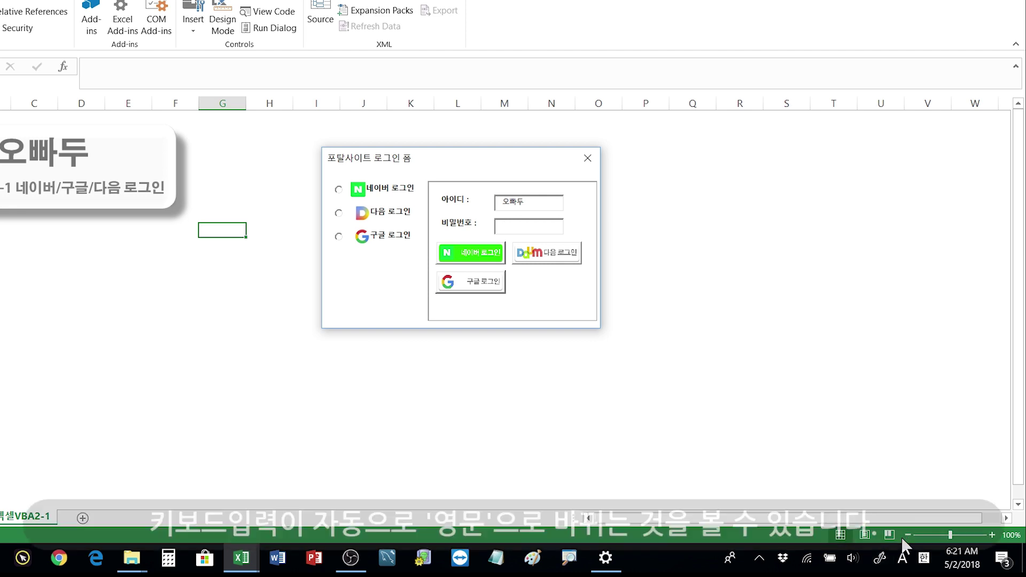
pyautogui.write('***********')
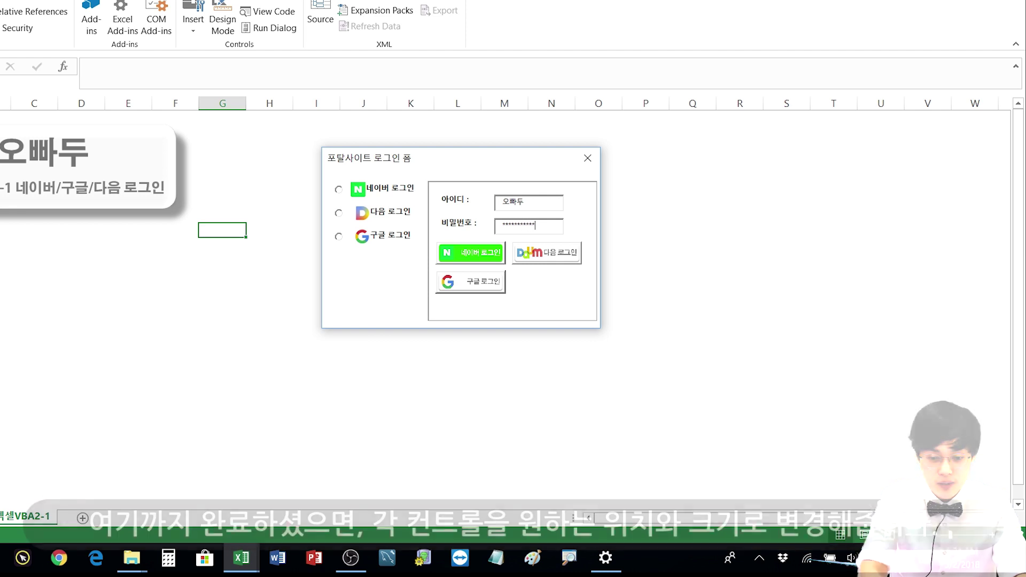
pyautogui.click(588, 158)
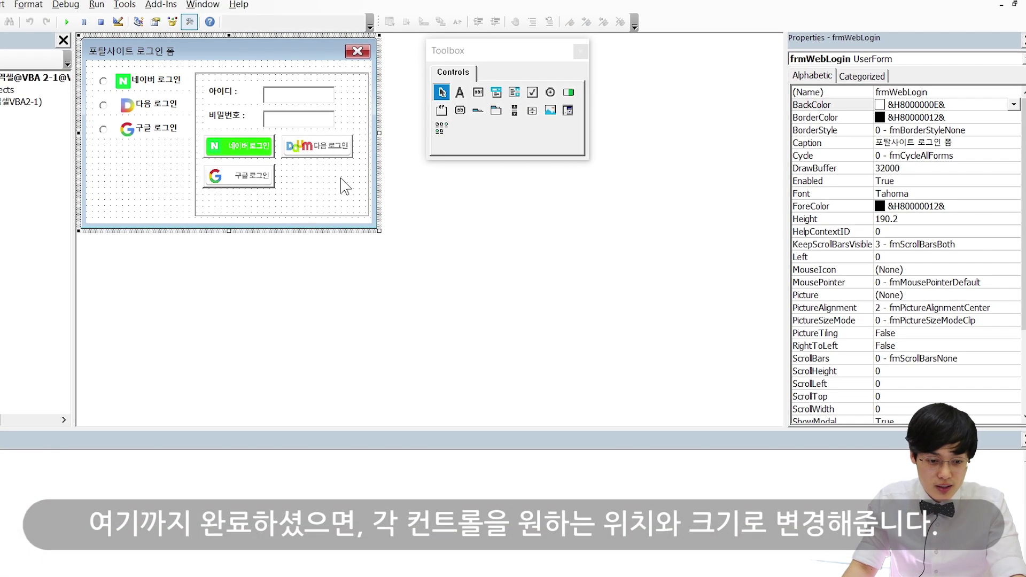
# Stack the Naver, Daum and Google login buttons in a single position
pyautogui.moveTo(235, 152)
pyautogui.mouseDown()
pyautogui.moveTo(316, 148)
pyautogui.moveTo(302, 153)
pyautogui.mouseUp()
pyautogui.click(332, 147)
pyautogui.click(245, 176)
pyautogui.click(367, 156)
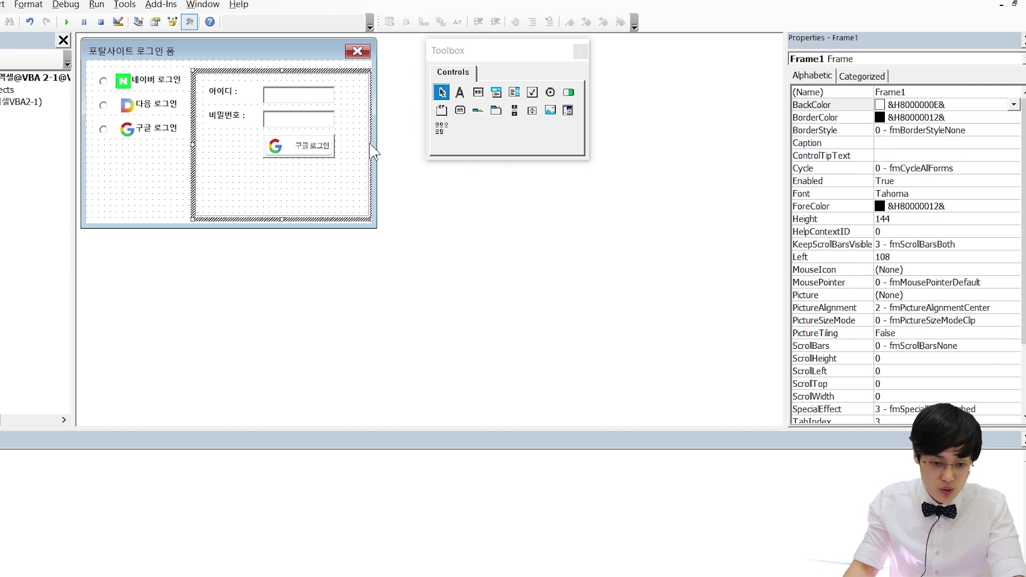
# Narrow Frame1 and shorten it to height 90, shrinking the form toward it
pyautogui.moveTo(372, 151); pyautogui.dragTo(367, 152)
pyautogui.hotkey('ctrl', 'z')
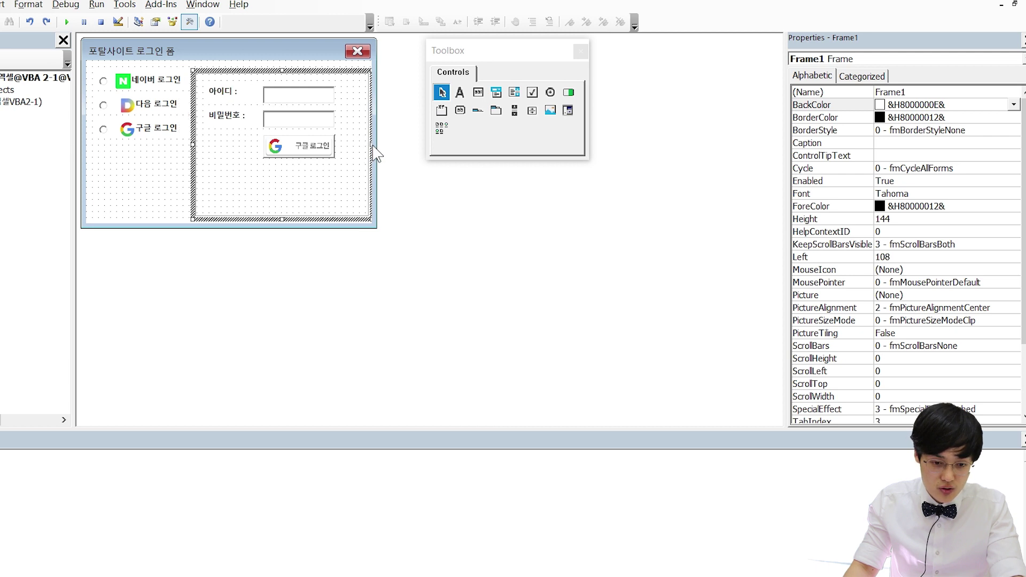
pyautogui.moveTo(369, 144); pyautogui.dragTo(347, 149)
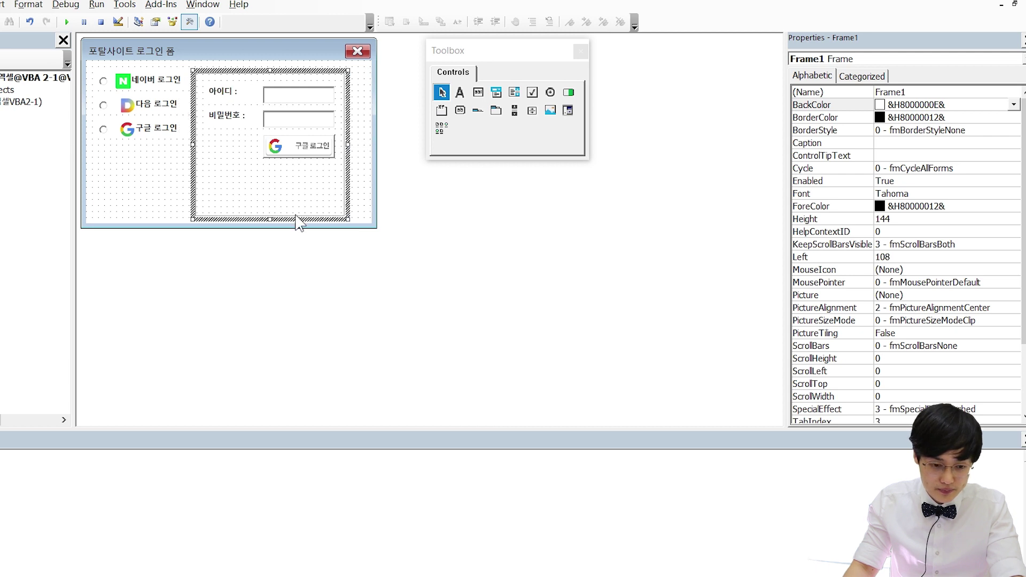
pyautogui.moveTo(271, 219); pyautogui.dragTo(271, 161)
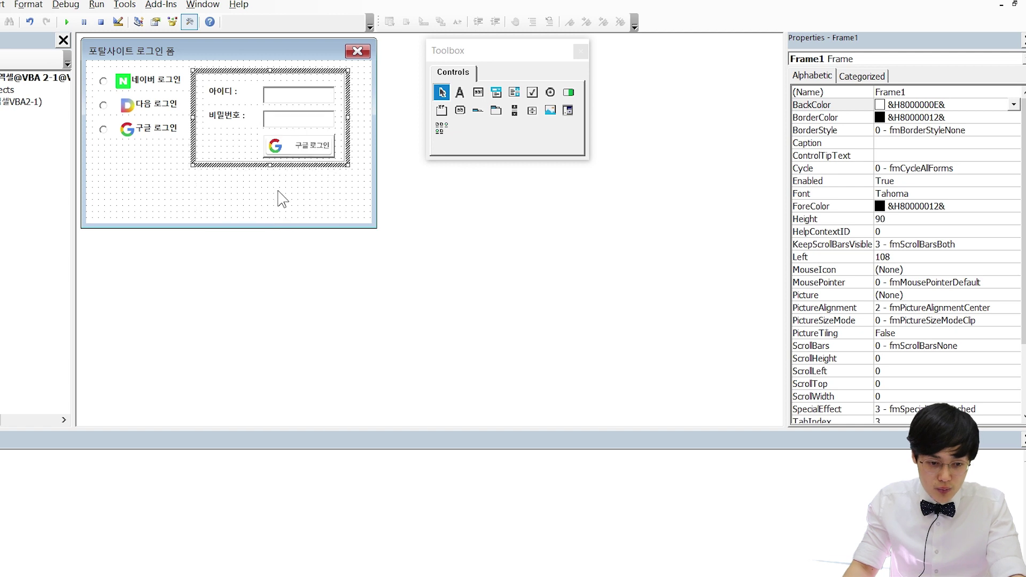
pyautogui.click(274, 175)
pyautogui.moveTo(379, 231)
pyautogui.mouseDown()
pyautogui.moveTo(356, 211)
pyautogui.moveTo(355, 175)
pyautogui.mouseUp()
# Move all controls up-left together and trim frmWebLogin to height 126
pyautogui.hotkey('ctrl', 'a')
pyautogui.click(139, 166)
pyautogui.hotkey('ctrl', 'a')
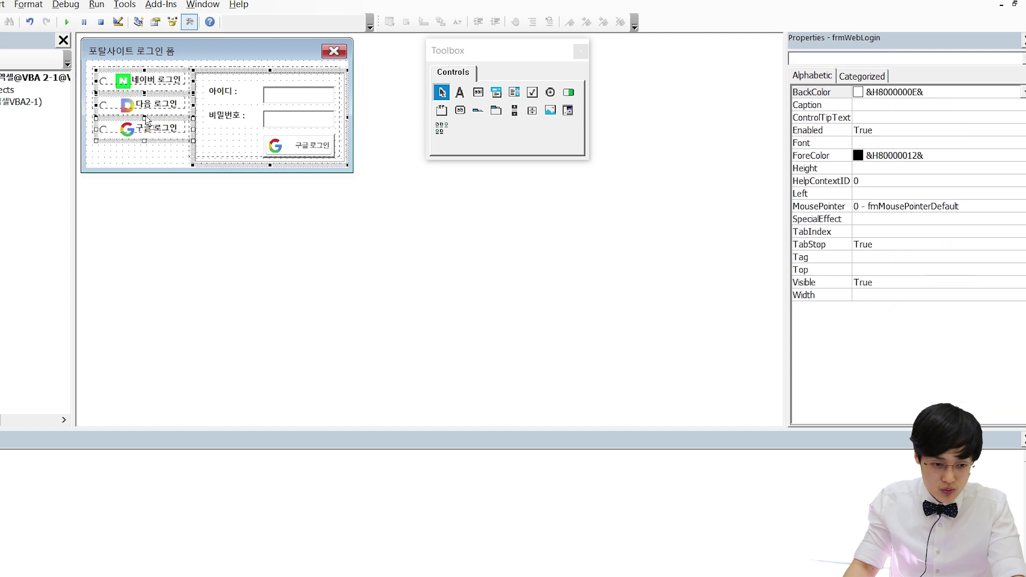
pyautogui.moveTo(146, 120); pyautogui.dragTo(141, 115)
pyautogui.click(138, 155)
pyautogui.moveTo(218, 176); pyautogui.dragTo(218, 167)
pyautogui.moveTo(353, 99); pyautogui.dragTo(348, 99)
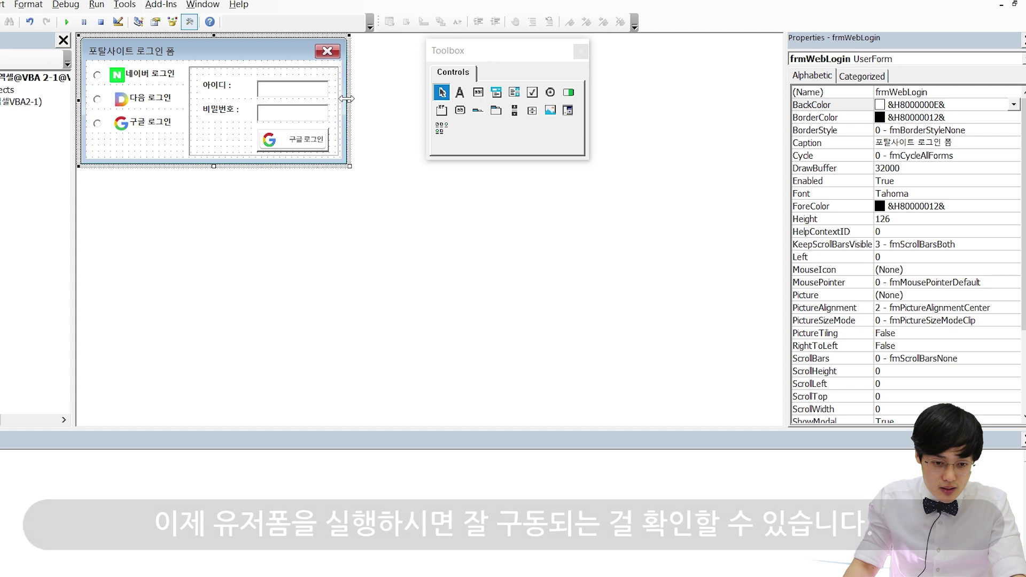
pyautogui.click(67, 21)
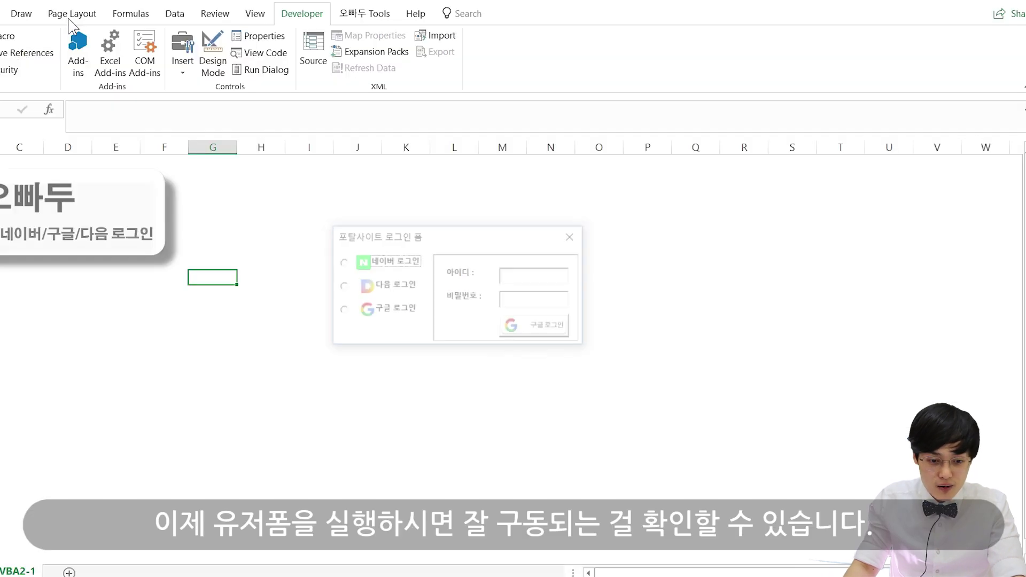
# Test the compact form with Daum chosen and 'asdf' typed, close it, and return to the VBA editor
pyautogui.click(369, 286)
pyautogui.click(534, 278)
pyautogui.write('asdf')
pyautogui.click(538, 327)
pyautogui.click(573, 236)
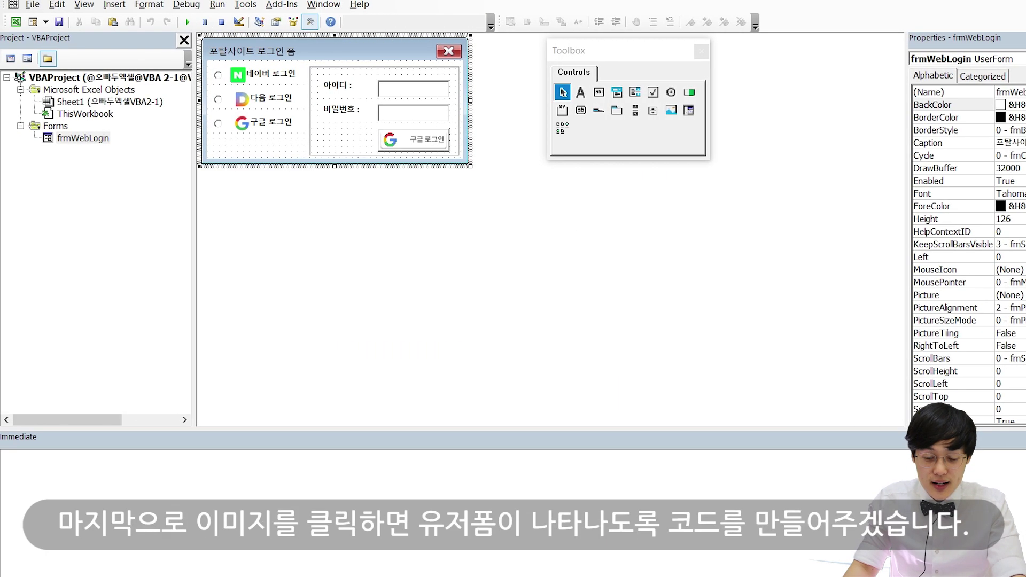
pyautogui.hotkey('alt', 'F11')
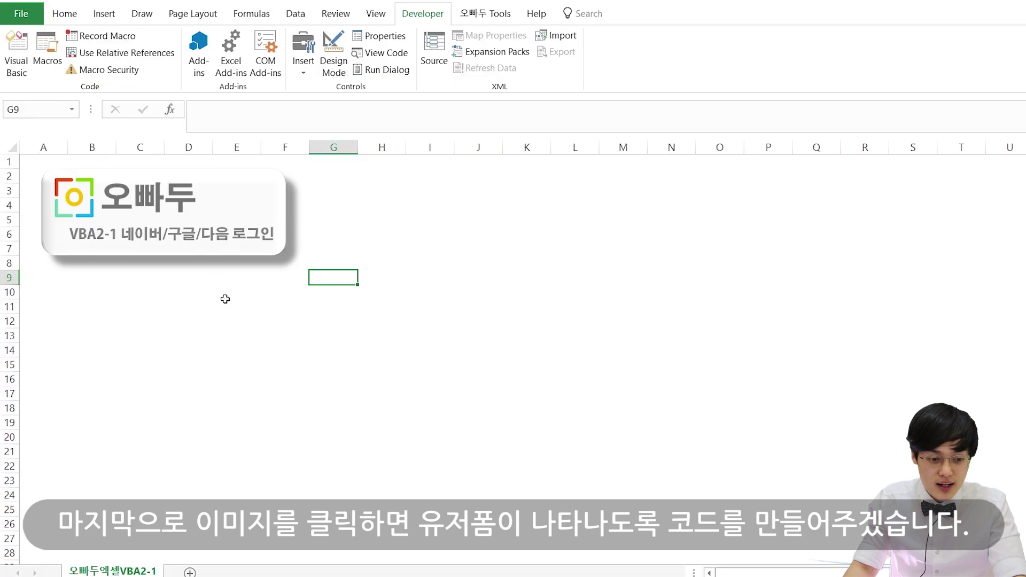
pyautogui.click(225, 299)
pyautogui.hotkey('alt', 'F11')
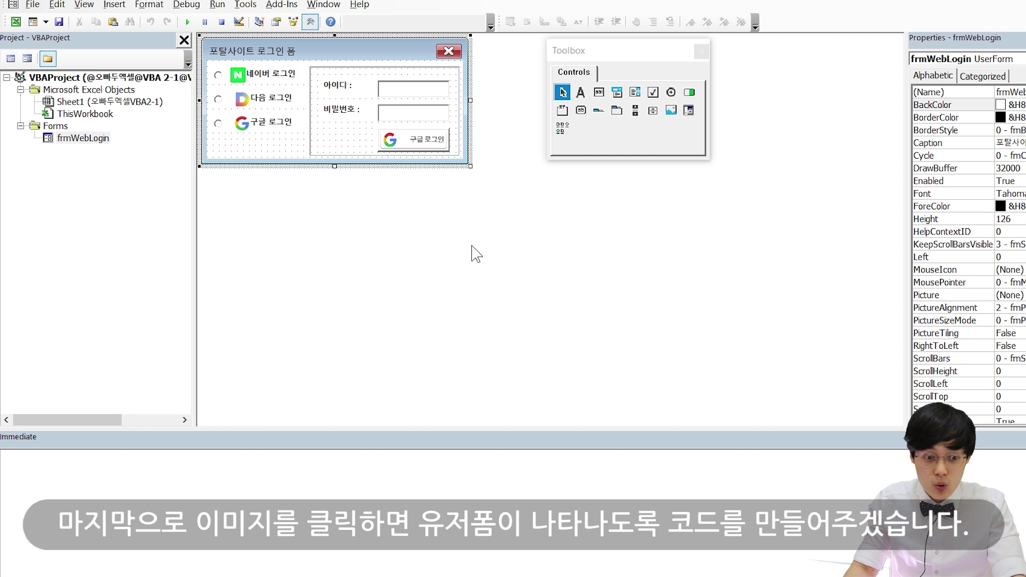
# Insert Module1 and write Sub Show_webLoginForm containing frmWebLogin.Show
pyautogui.click(114, 4)
pyautogui.click(64, 53)
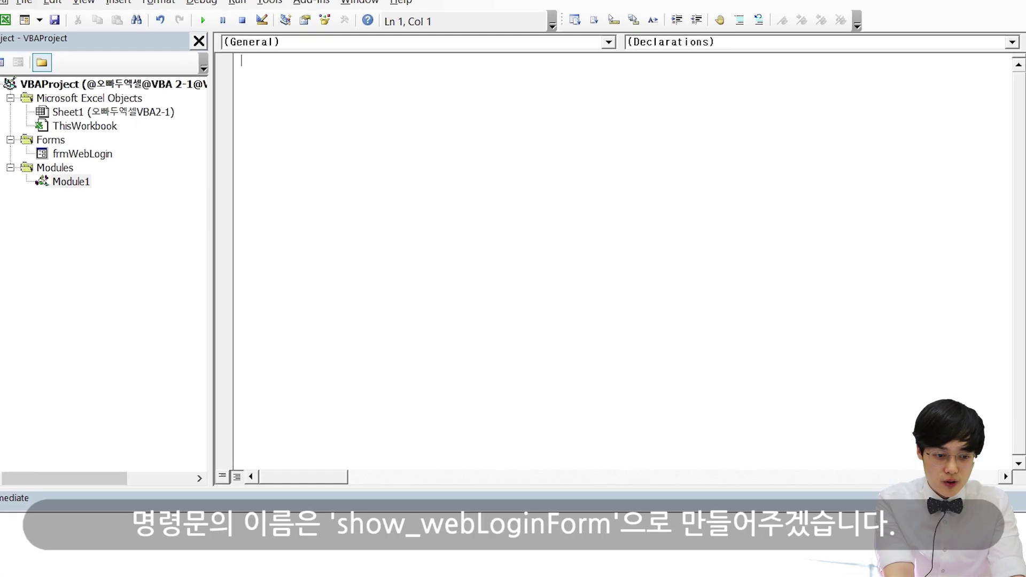
pyautogui.write('sub Show_web')
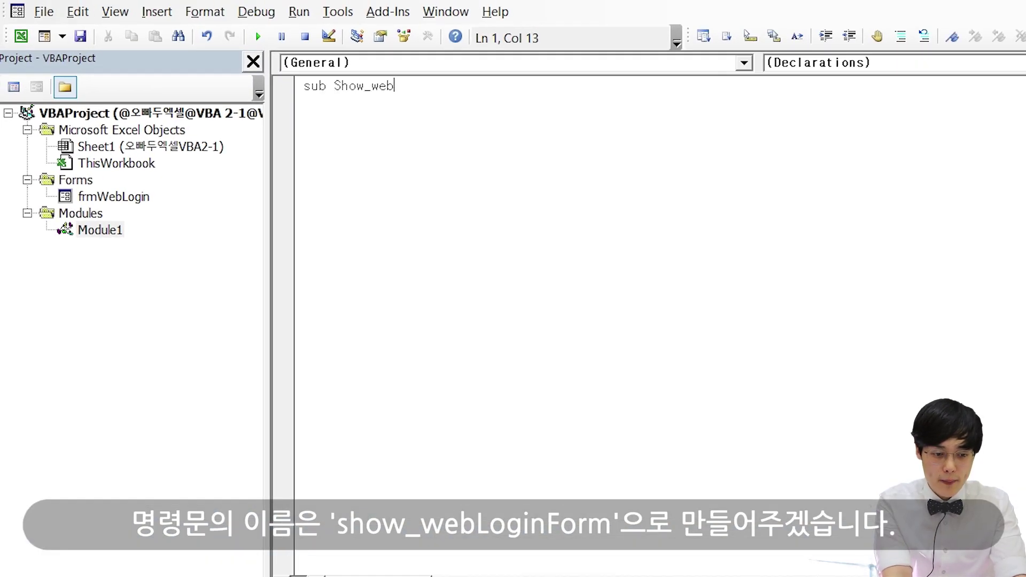
pyautogui.write('LoginForm')
pyautogui.press('Return')
pyautogui.press('Return')
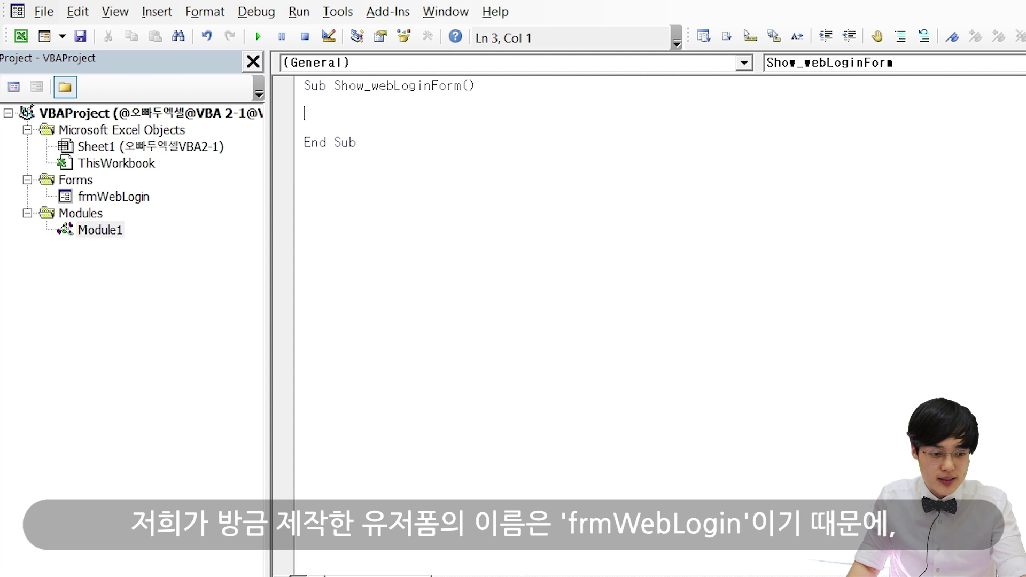
pyautogui.moveTo(80, 224)
pyautogui.mouseDown()
pyautogui.moveTo(117, 155)
pyautogui.moveTo(165, 209)
pyautogui.mouseUp()
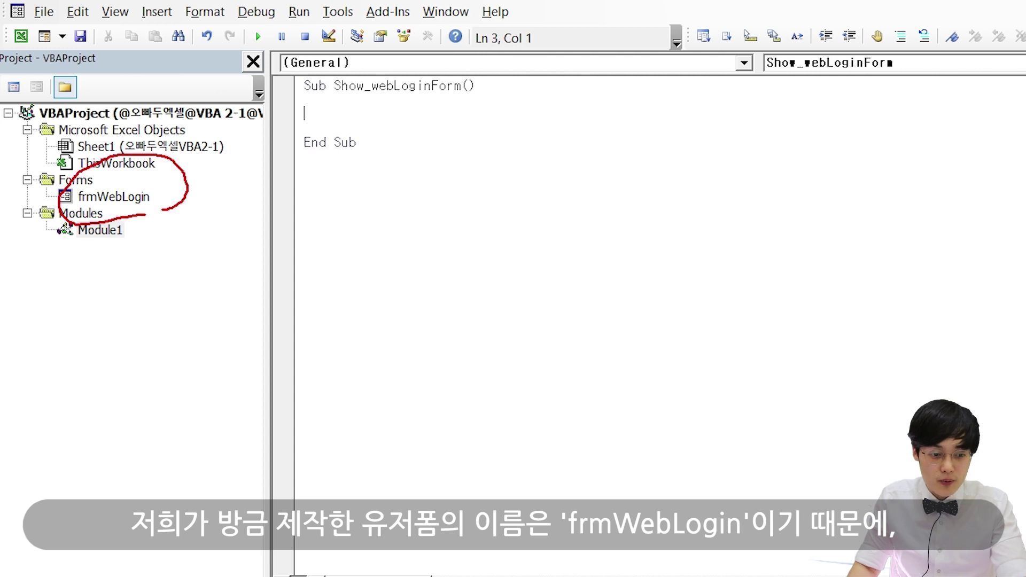
pyautogui.press('Escape')
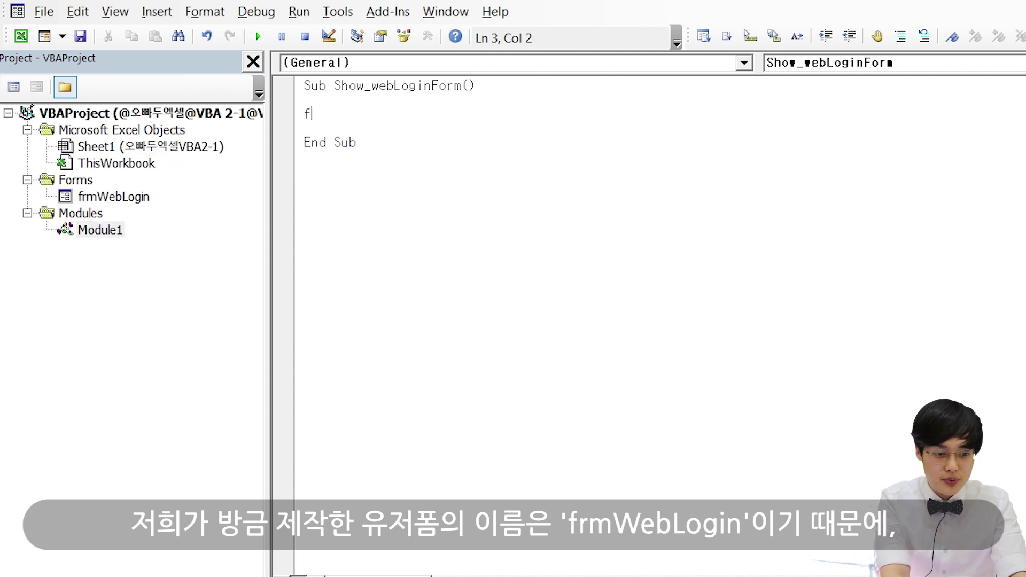
pyautogui.write('rmwebl ogi')
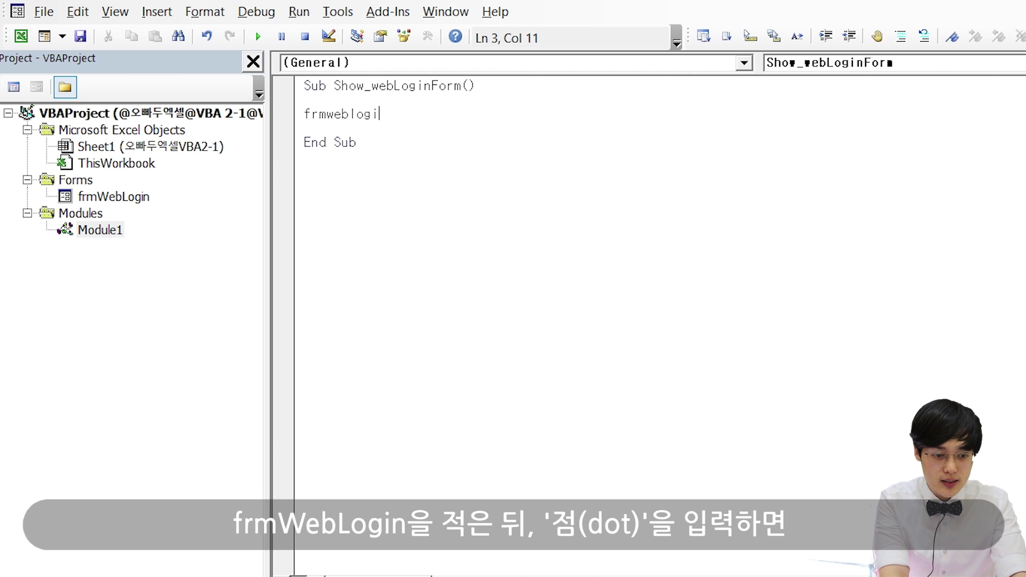
pyautogui.write('.')
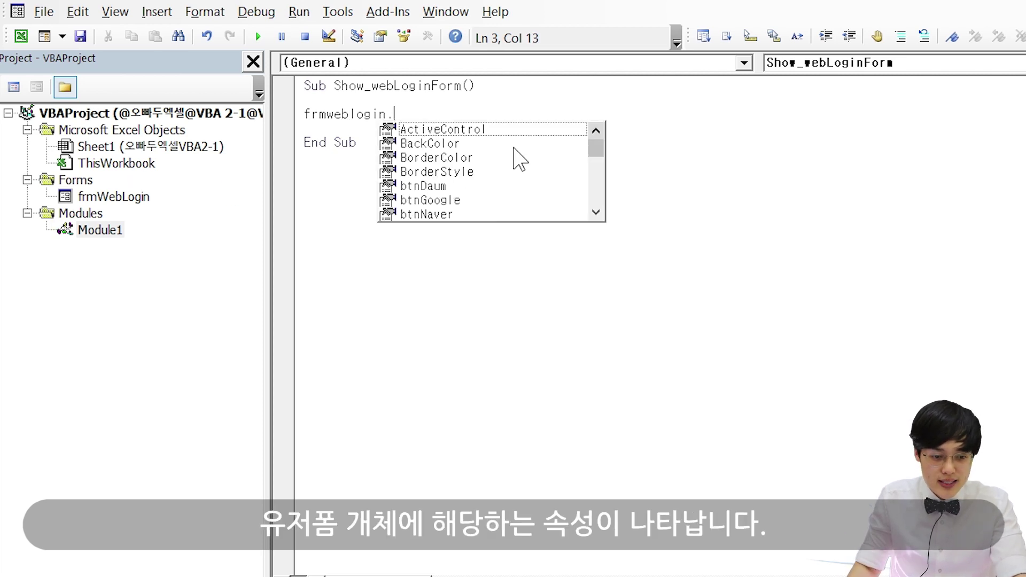
pyautogui.moveTo(597, 146)
pyautogui.mouseDown()
pyautogui.moveTo(597, 157)
pyautogui.moveTo(600, 140)
pyautogui.mouseUp()
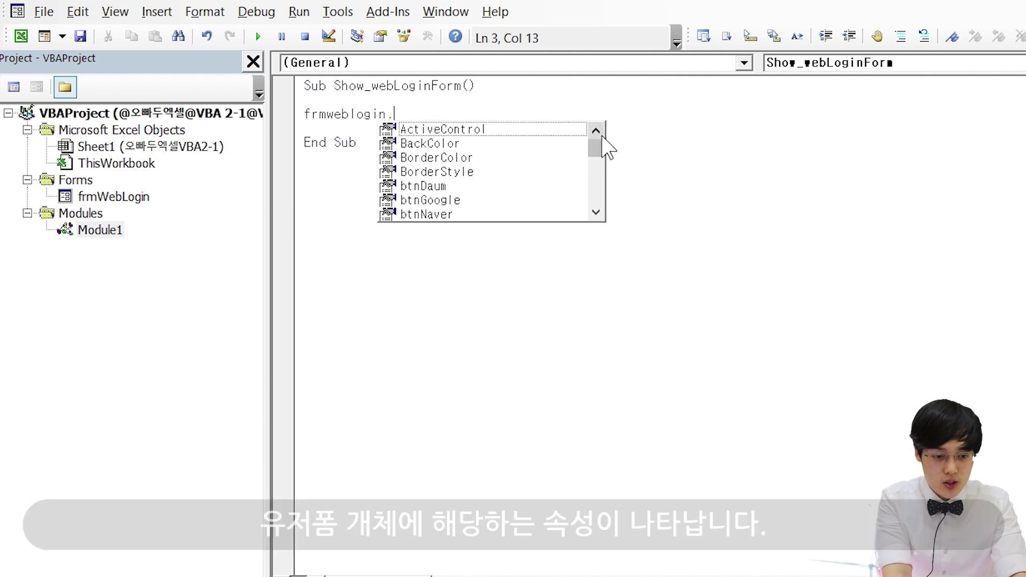
pyautogui.write('show')
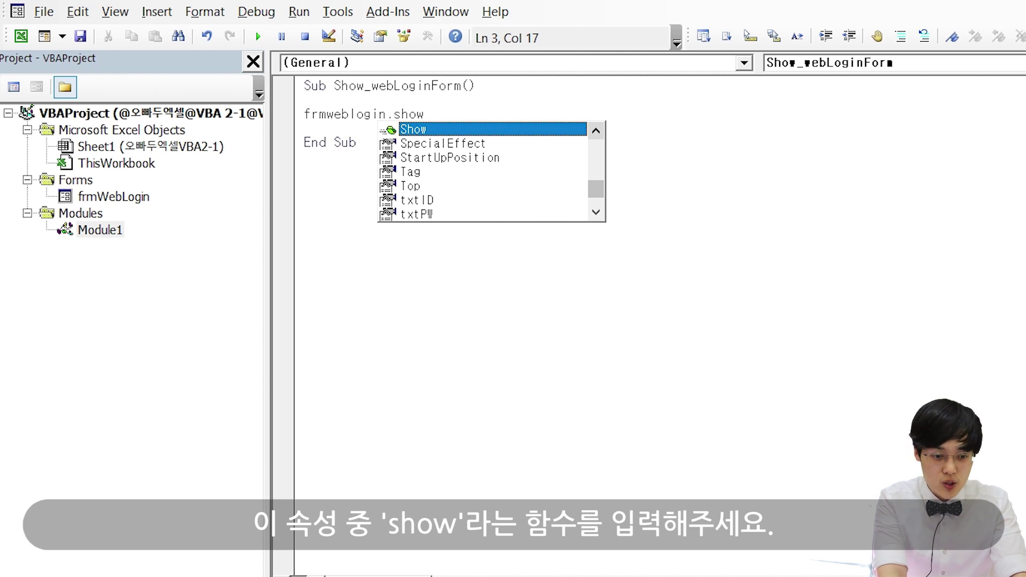
pyautogui.press('Return')
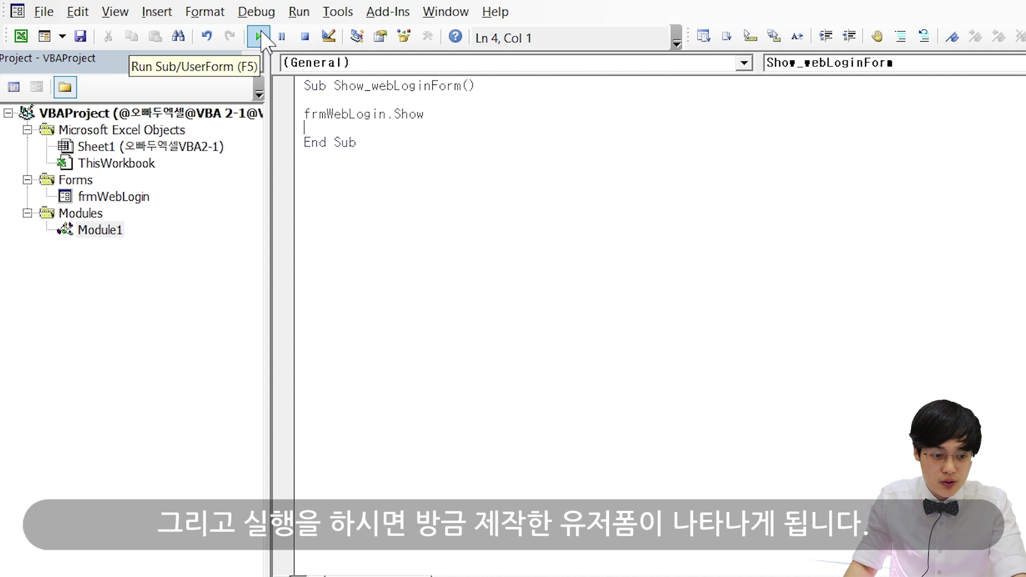
# Run Show_webLoginForm to display the login form, close it, and return to Excel
pyautogui.click(260, 37)
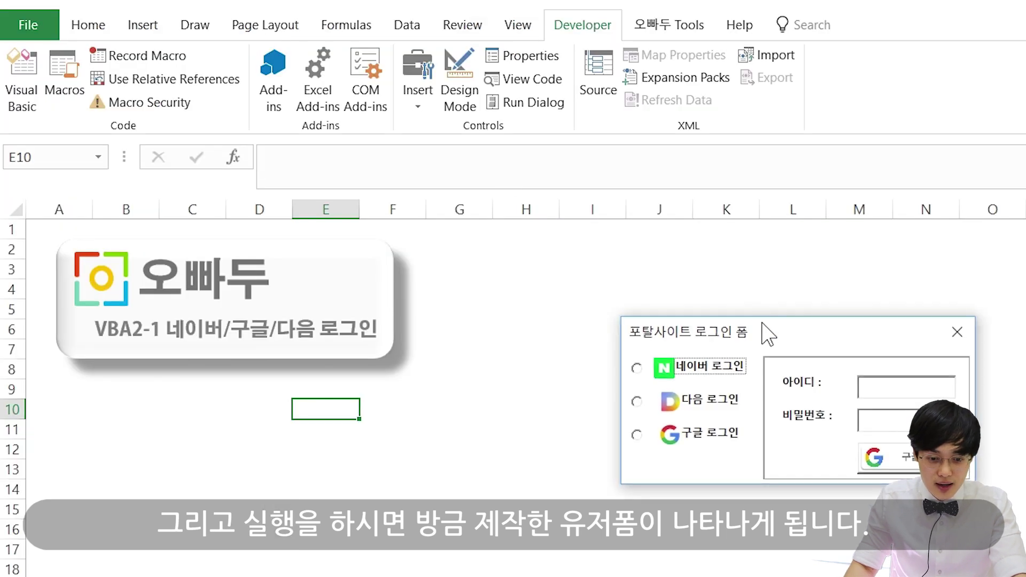
pyautogui.click(958, 331)
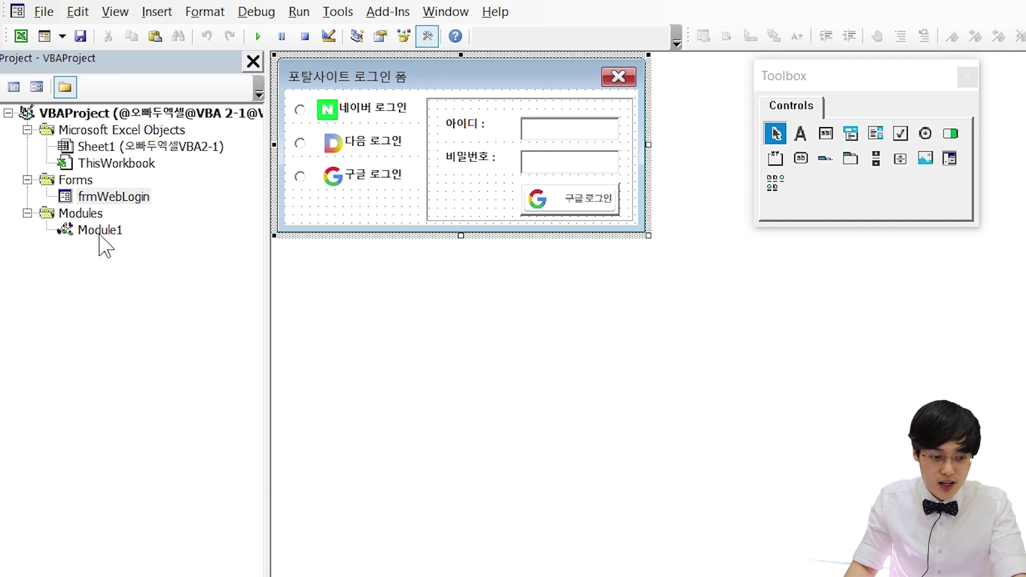
pyautogui.doubleClick(99, 230)
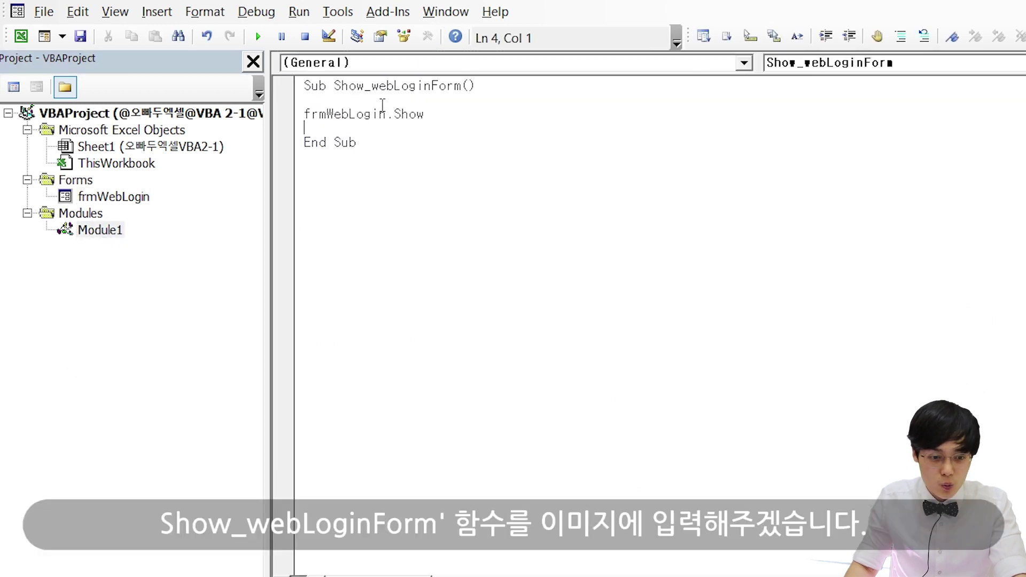
pyautogui.hotkey('alt', 'F11')
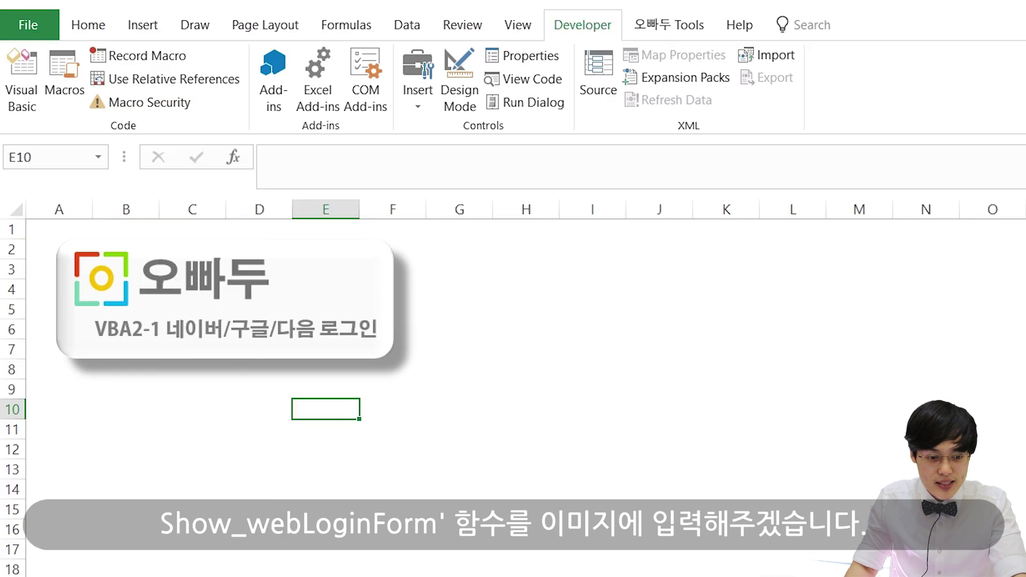
pyautogui.click(266, 218)
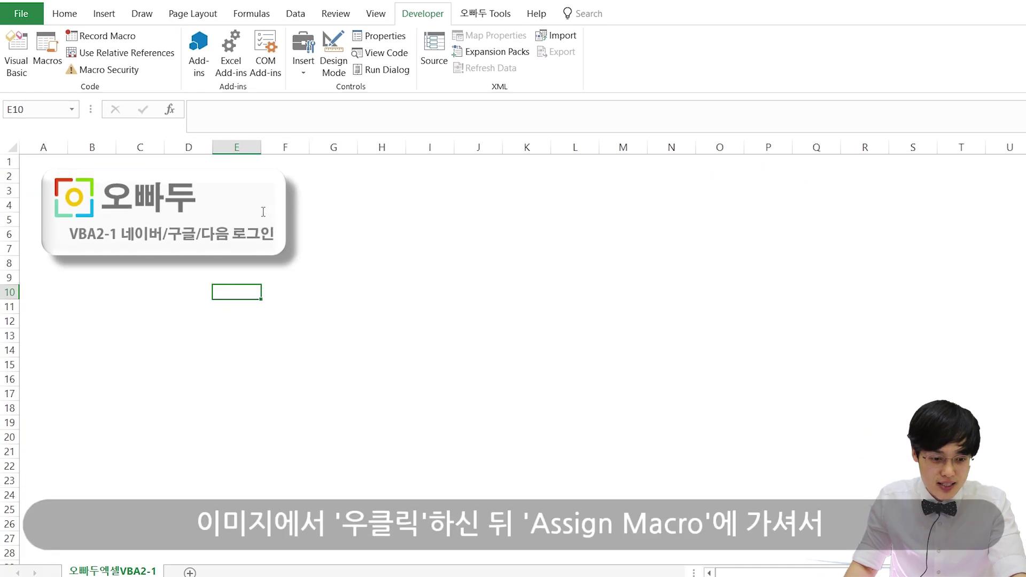
# Assign the Show_webLoginForm macro to the 오빠두 logo shape
pyautogui.rightClick(266, 218)
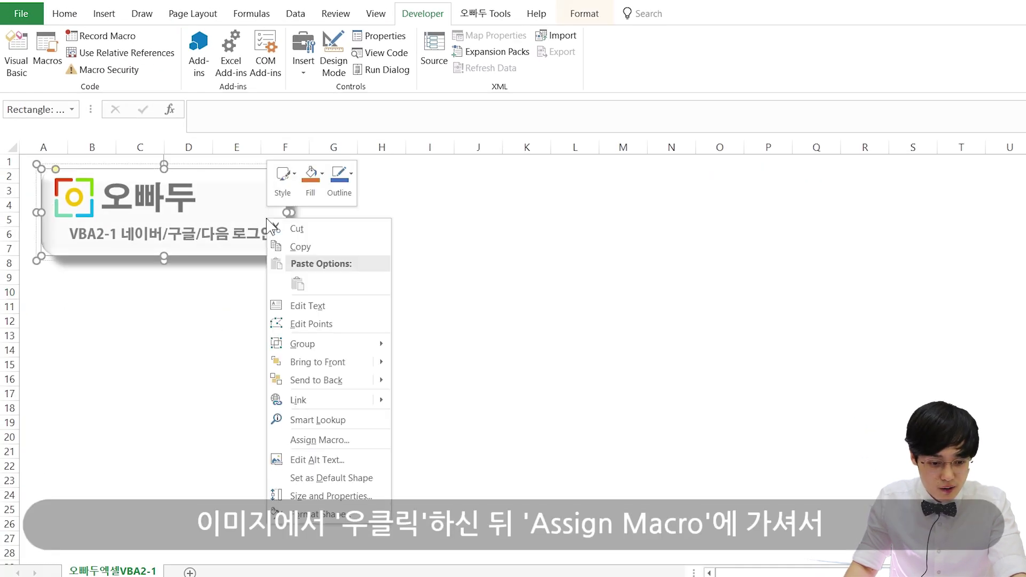
pyautogui.click(335, 441)
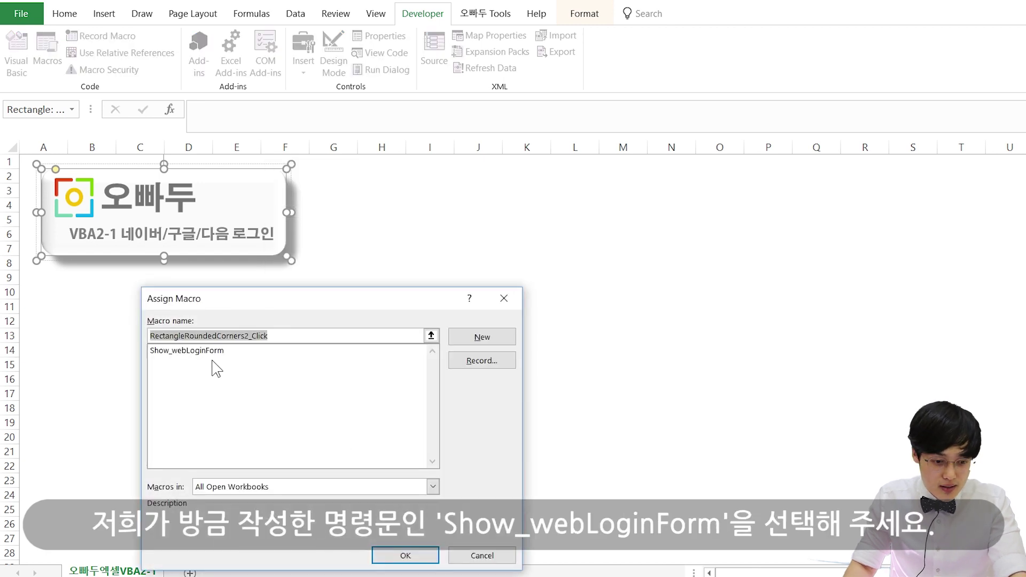
pyautogui.moveTo(275, 253); pyautogui.dragTo(309, 221)
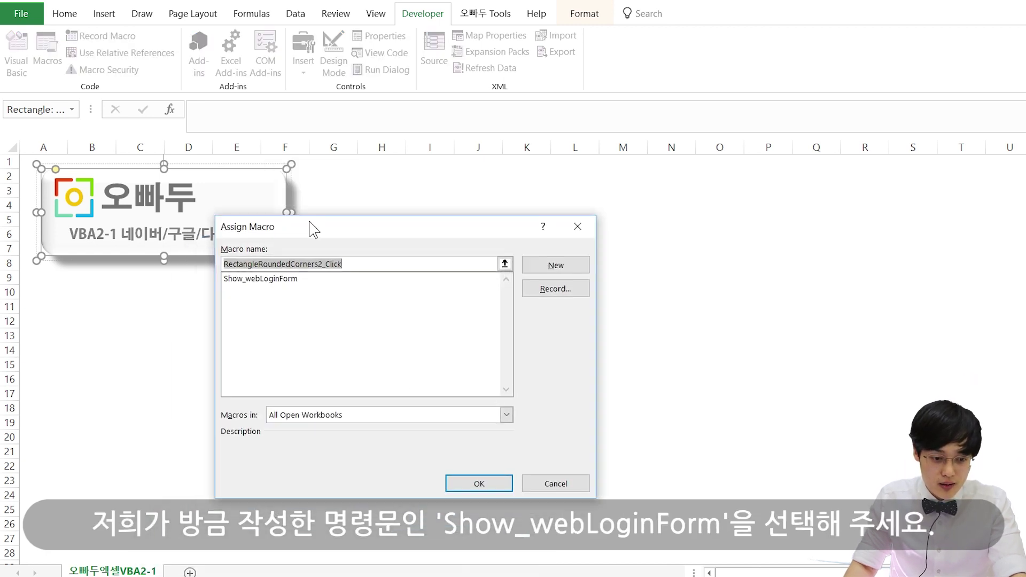
pyautogui.click(289, 279)
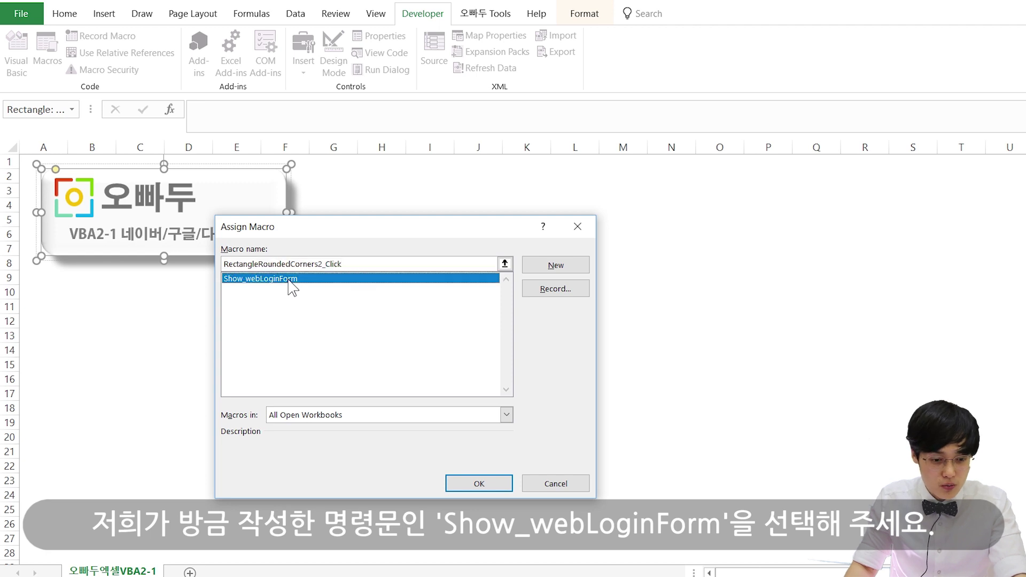
pyautogui.click(453, 478)
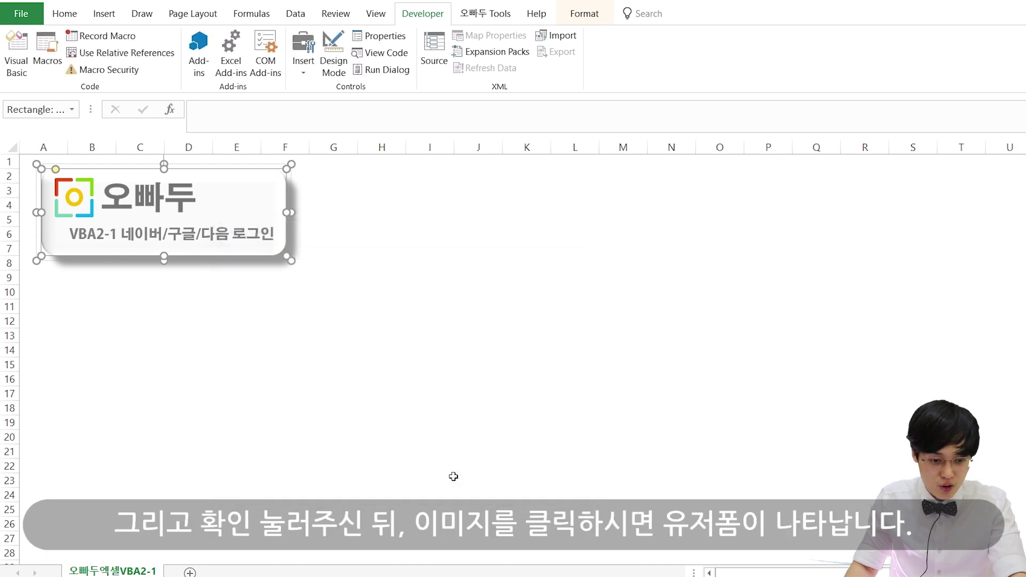
pyautogui.click(380, 279)
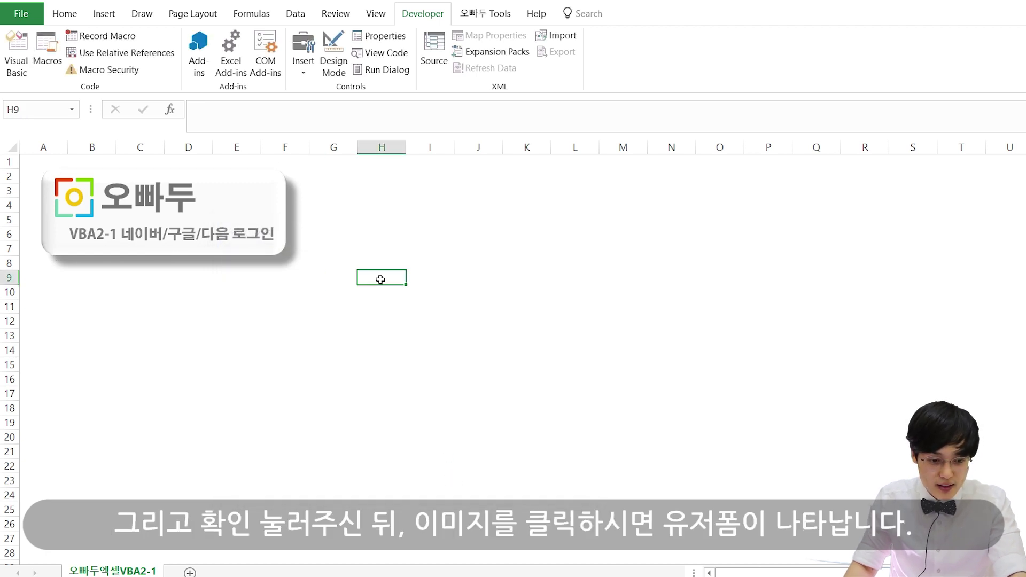
# Click the logo to open the login form, choose 다음 로그인, and dismiss it
pyautogui.click(271, 228)
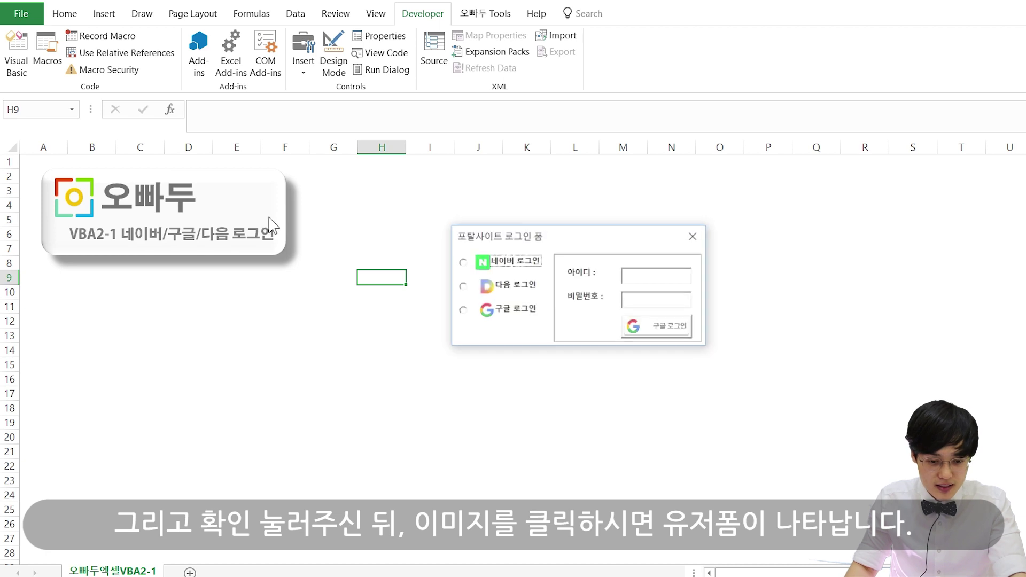
pyautogui.click(468, 288)
pyautogui.click(648, 325)
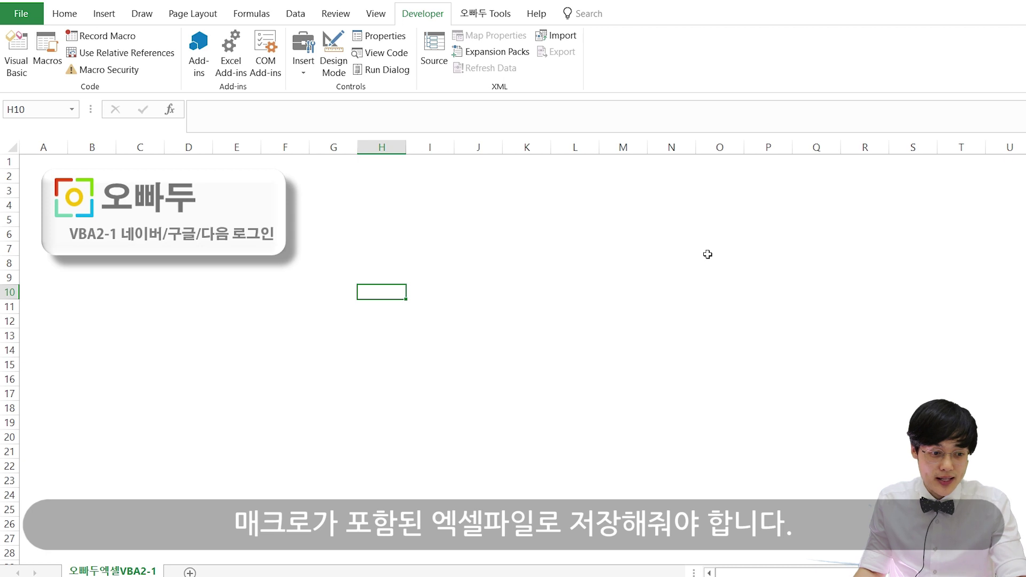
pyautogui.click(16, 20)
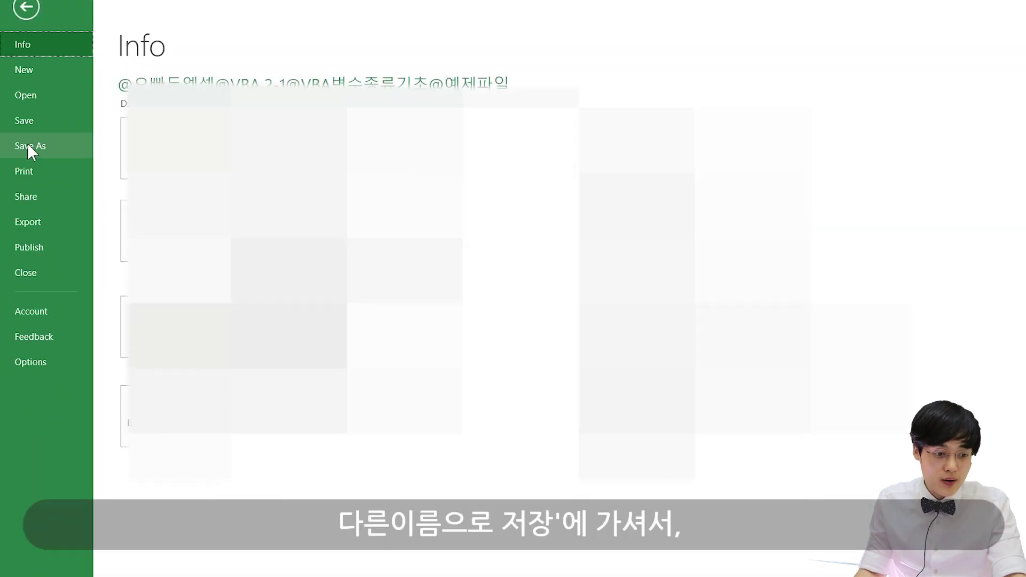
# Start Save As and set the file type to Excel Macro-Enabled Workbook (*.xlsm)
pyautogui.click(27, 143)
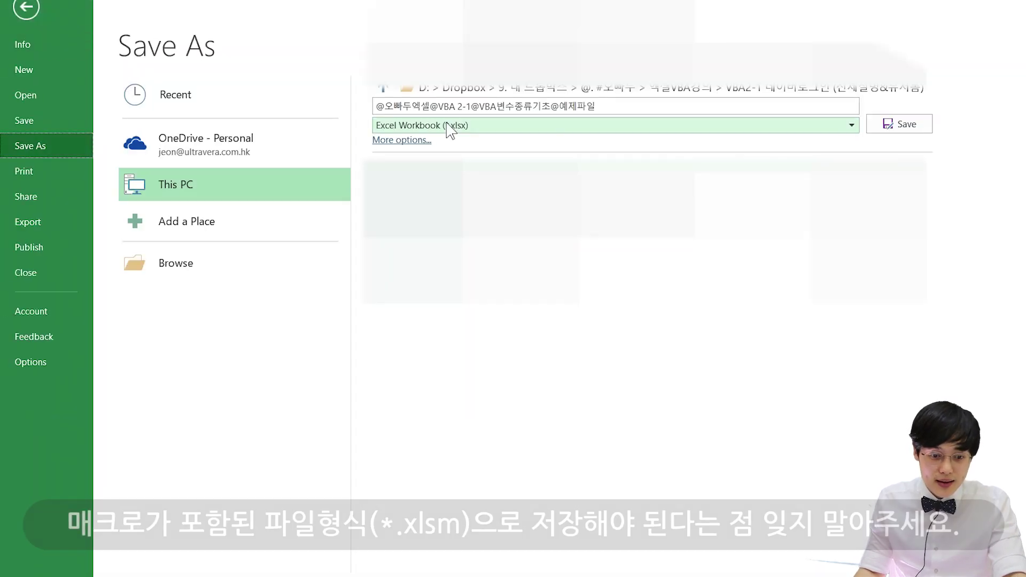
pyautogui.click(449, 130)
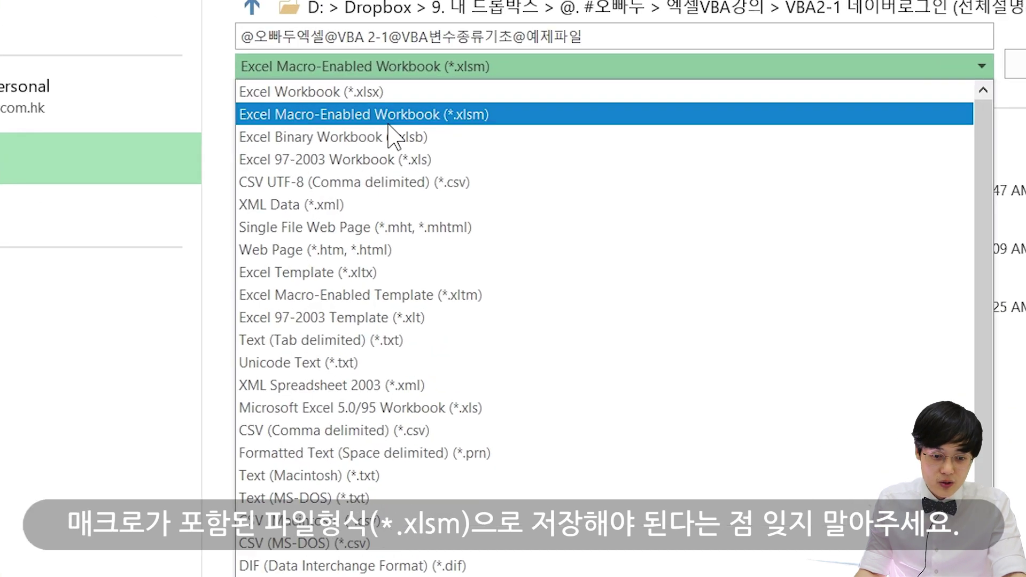